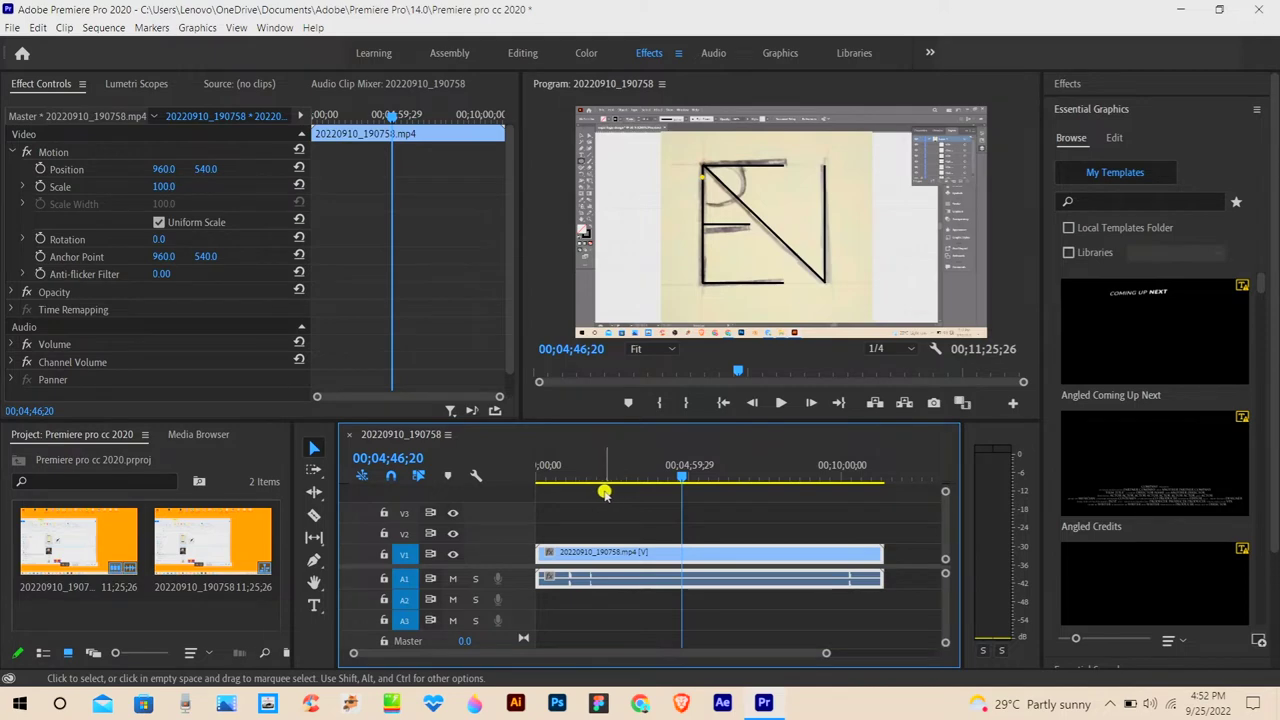
Move the playhead to 00;03;21;15 on the timeline ruler
{"action": "left_click", "coordinate": [638, 466]}
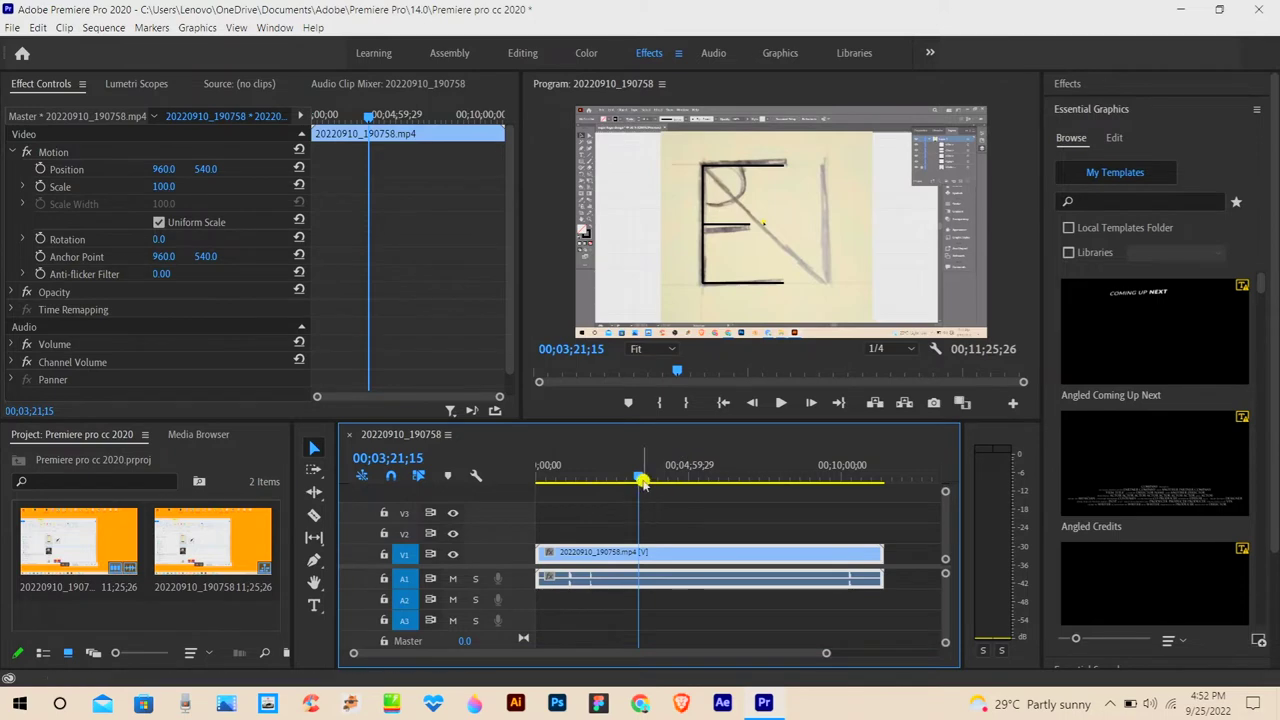
Scrub the playhead between 00;04;36;24 and 00;02;50;09 and glance at the Window menu
{"action": "left_click", "coordinate": [678, 469]}
{"action": "left_click_drag", "start_coordinate": [678, 469], "coordinate": [620, 470]}
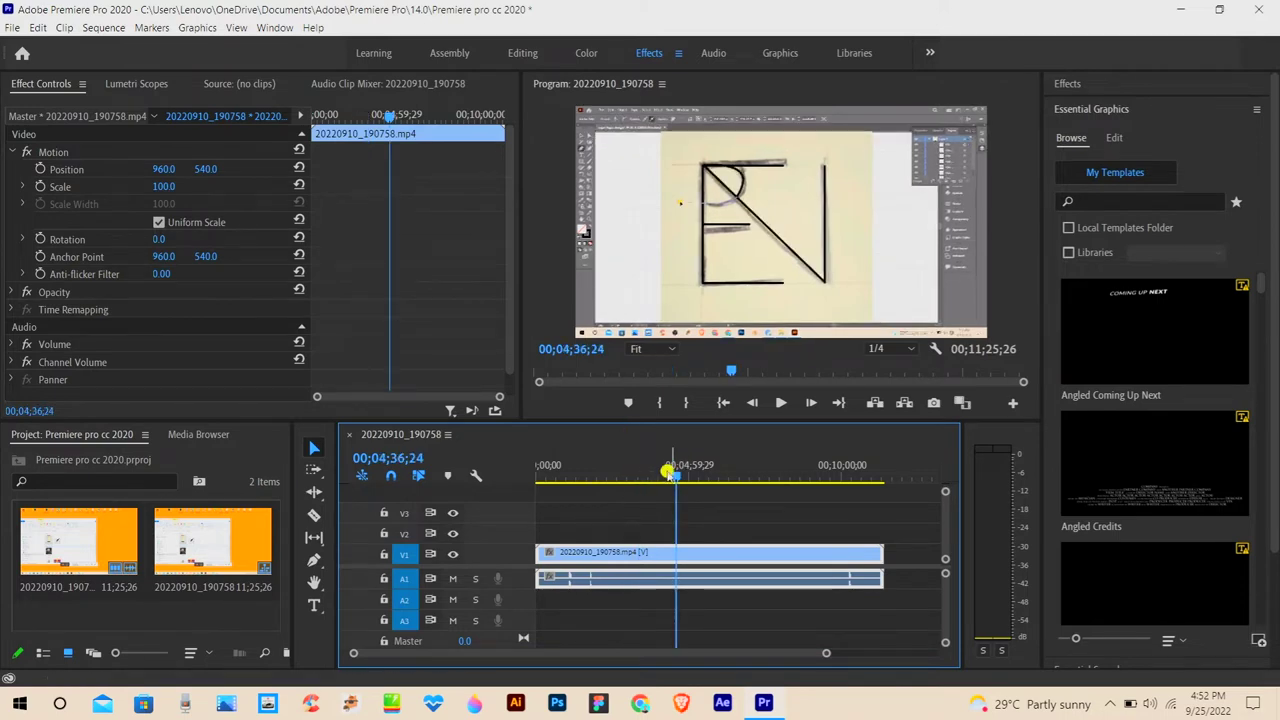
{"action": "left_click", "coordinate": [275, 27]}
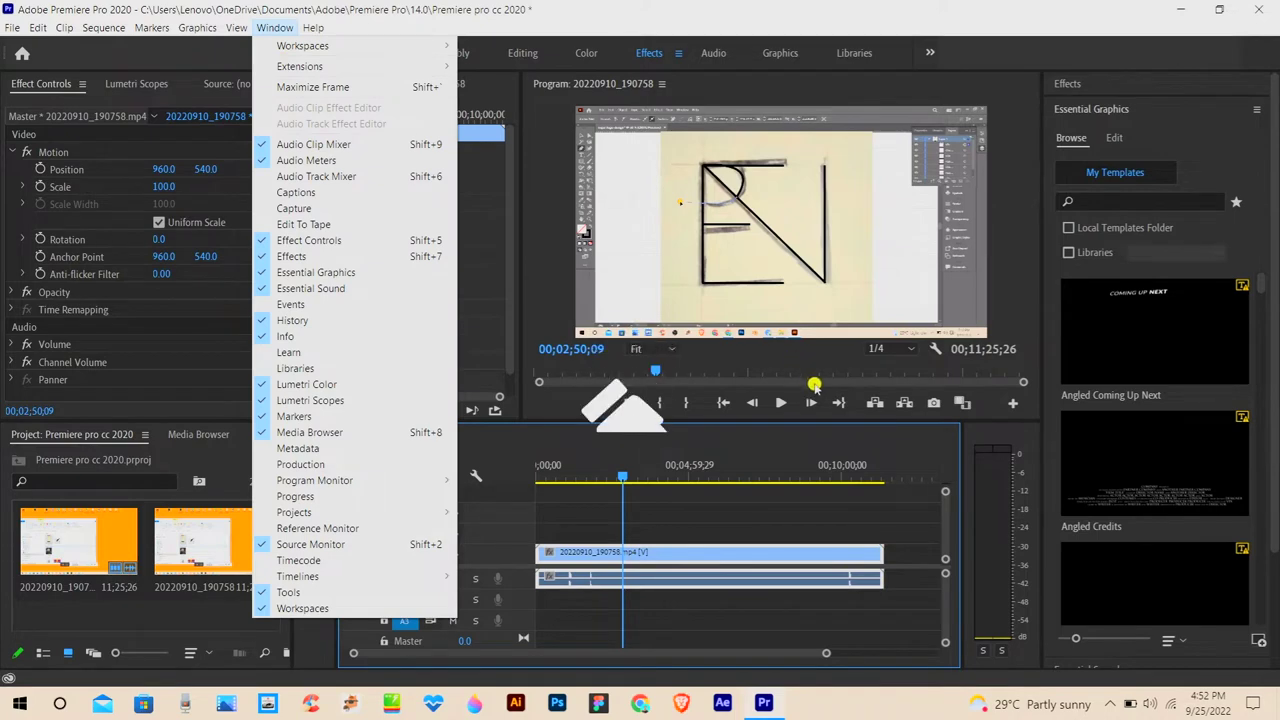
{"action": "left_click", "coordinate": [805, 380]}
Settle the playhead near 00;03;36;07 and show the File menu commands
{"action": "left_click_drag", "start_coordinate": [690, 478], "coordinate": [641, 483]}
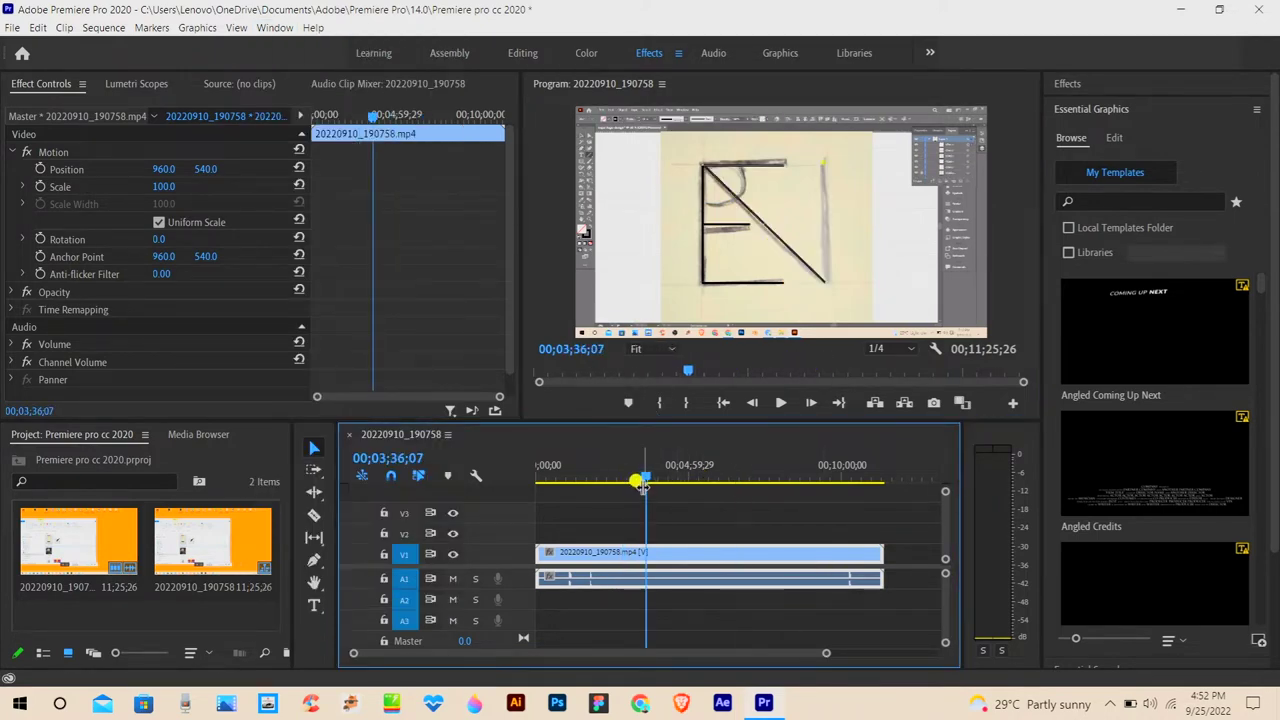
{"action": "left_click", "coordinate": [13, 27]}
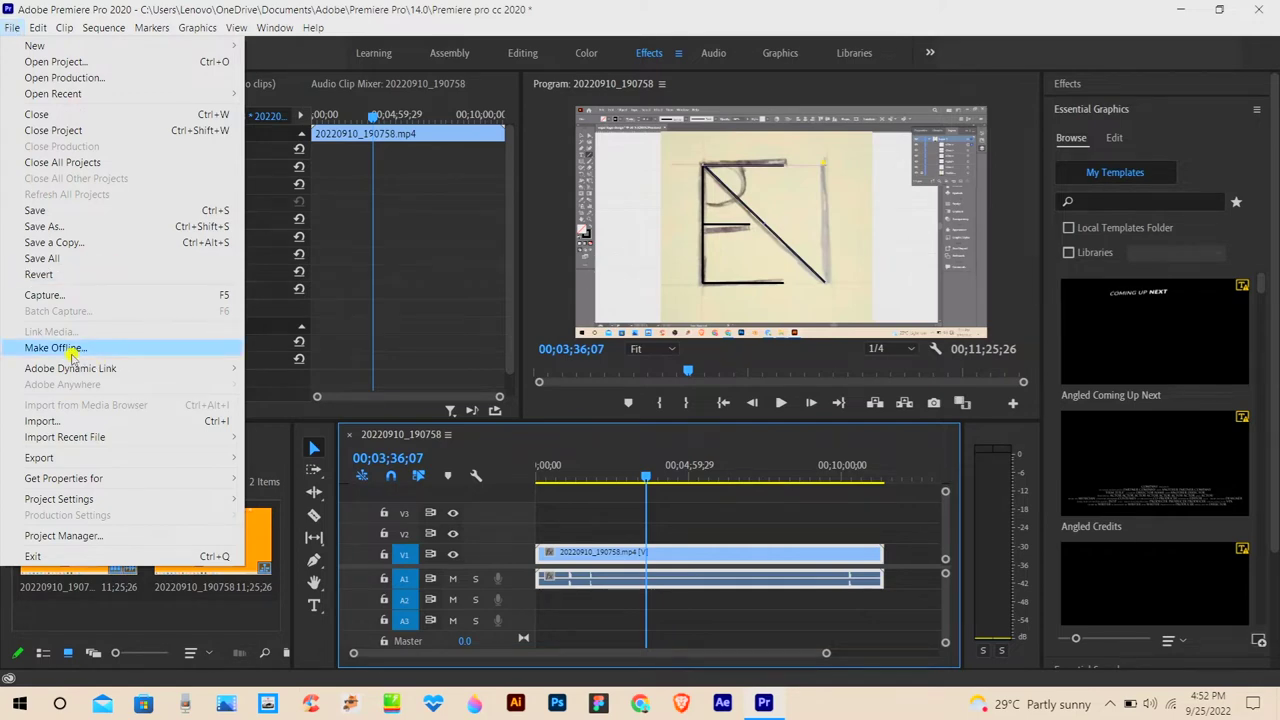
{"action": "mouse_move", "coordinate": [97, 372]}
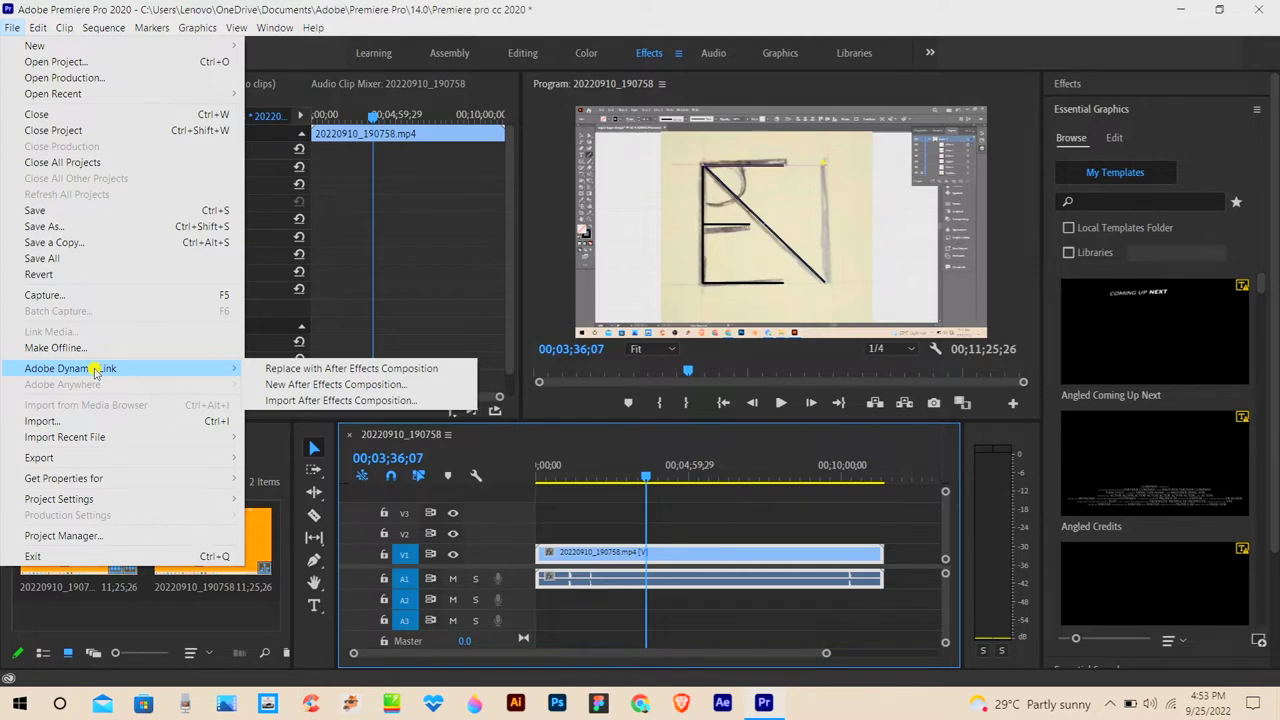
Import the 20220913_204920 recording, then delete it from the Project panel
{"action": "left_click", "coordinate": [89, 421]}
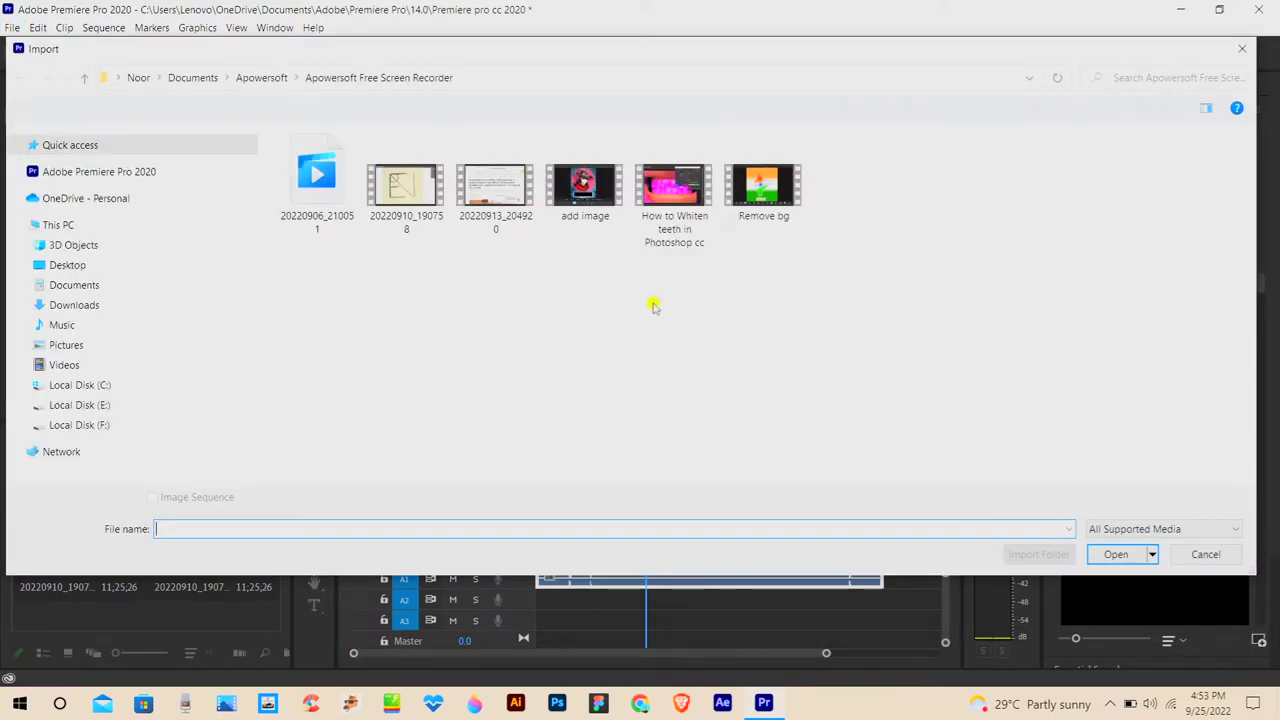
{"action": "left_click", "coordinate": [528, 195]}
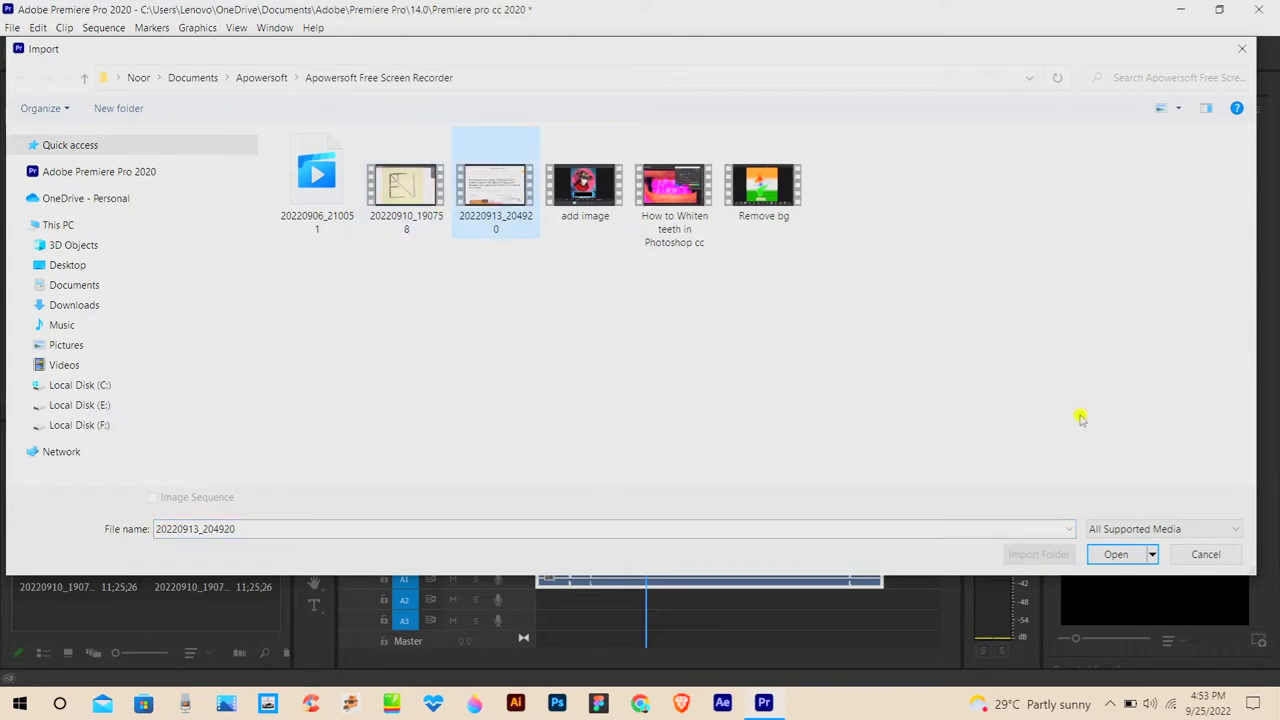
{"action": "left_click", "coordinate": [1116, 554]}
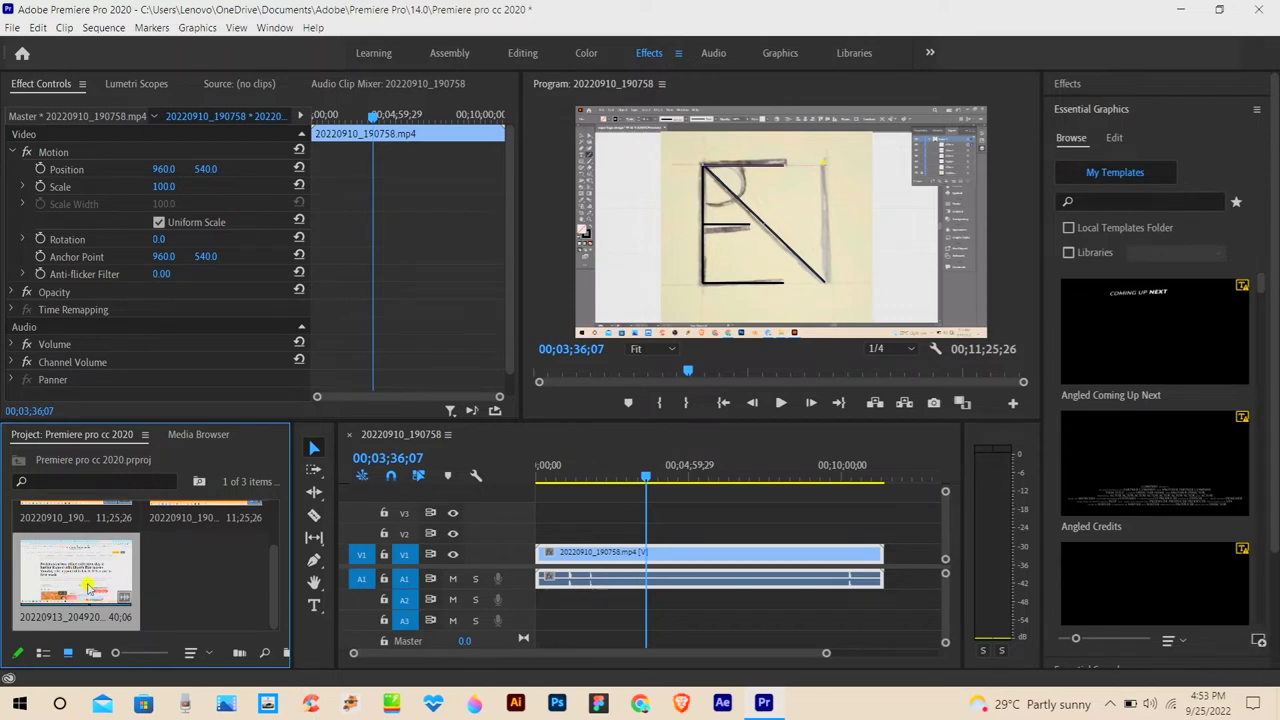
{"action": "key", "text": "Delete"}
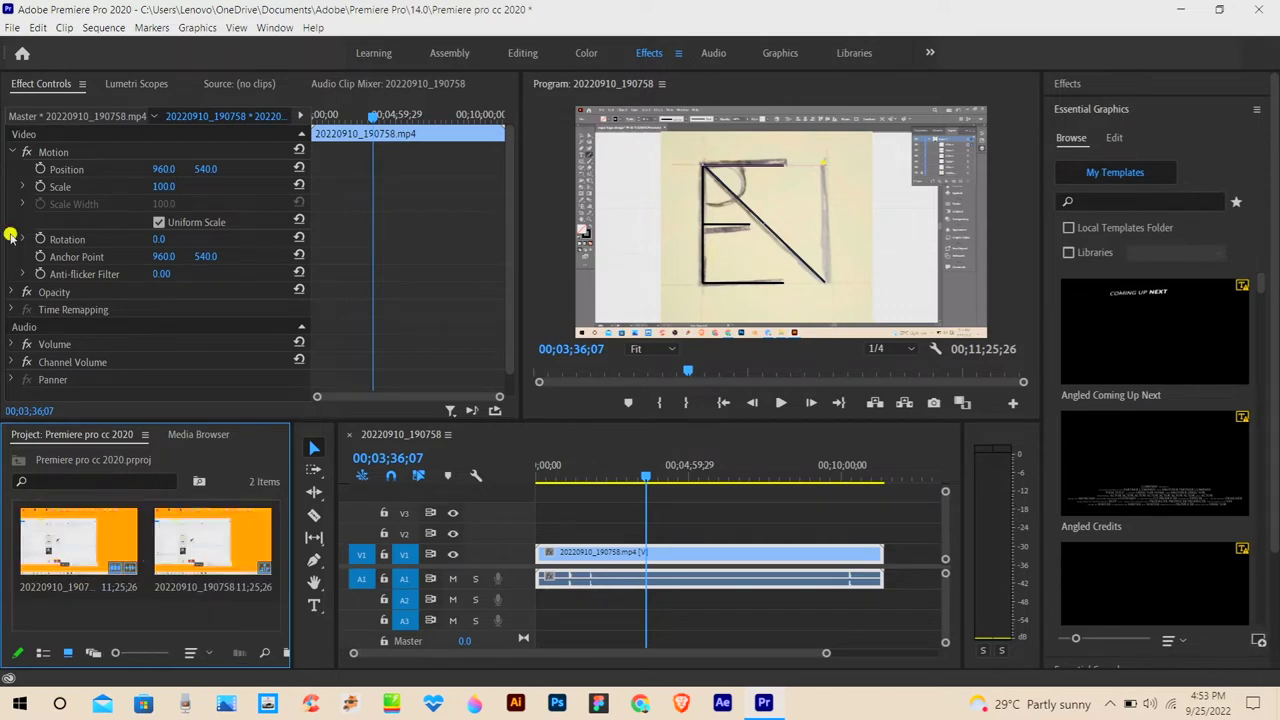
{"action": "left_click", "coordinate": [15, 27]}
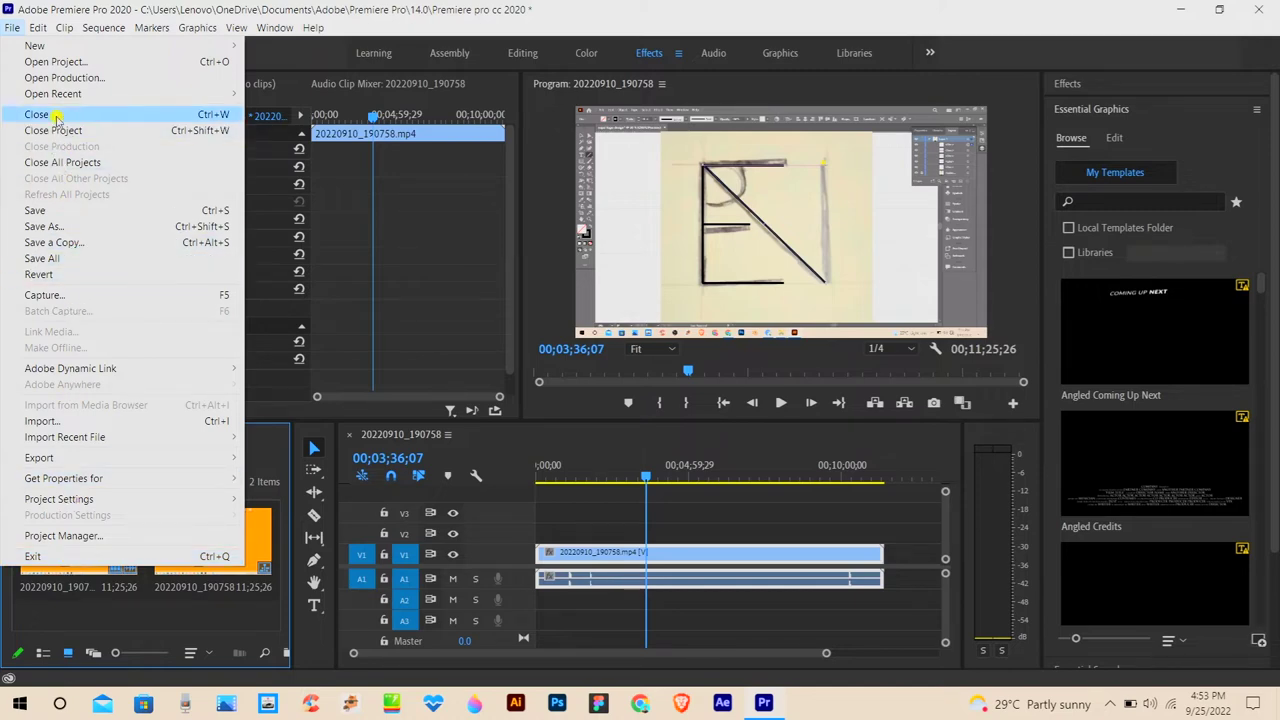
{"action": "mouse_move", "coordinate": [248, 99]}
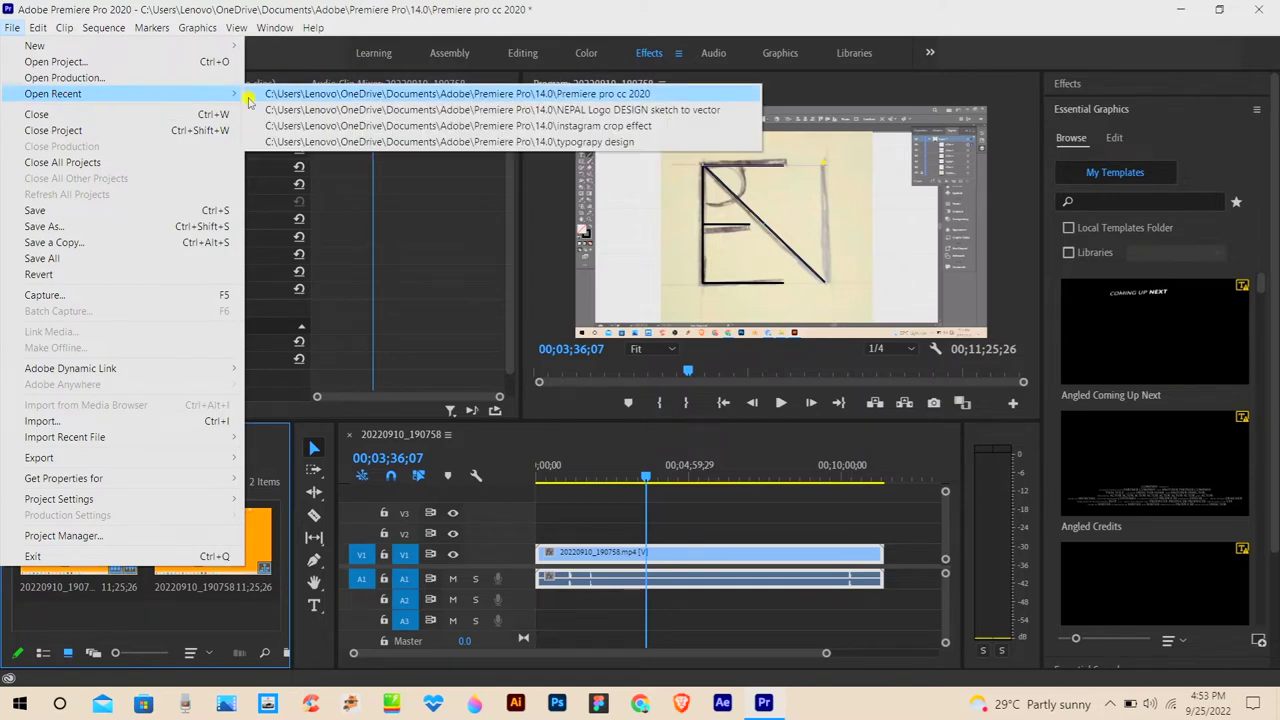
{"action": "key", "text": "Escape"}
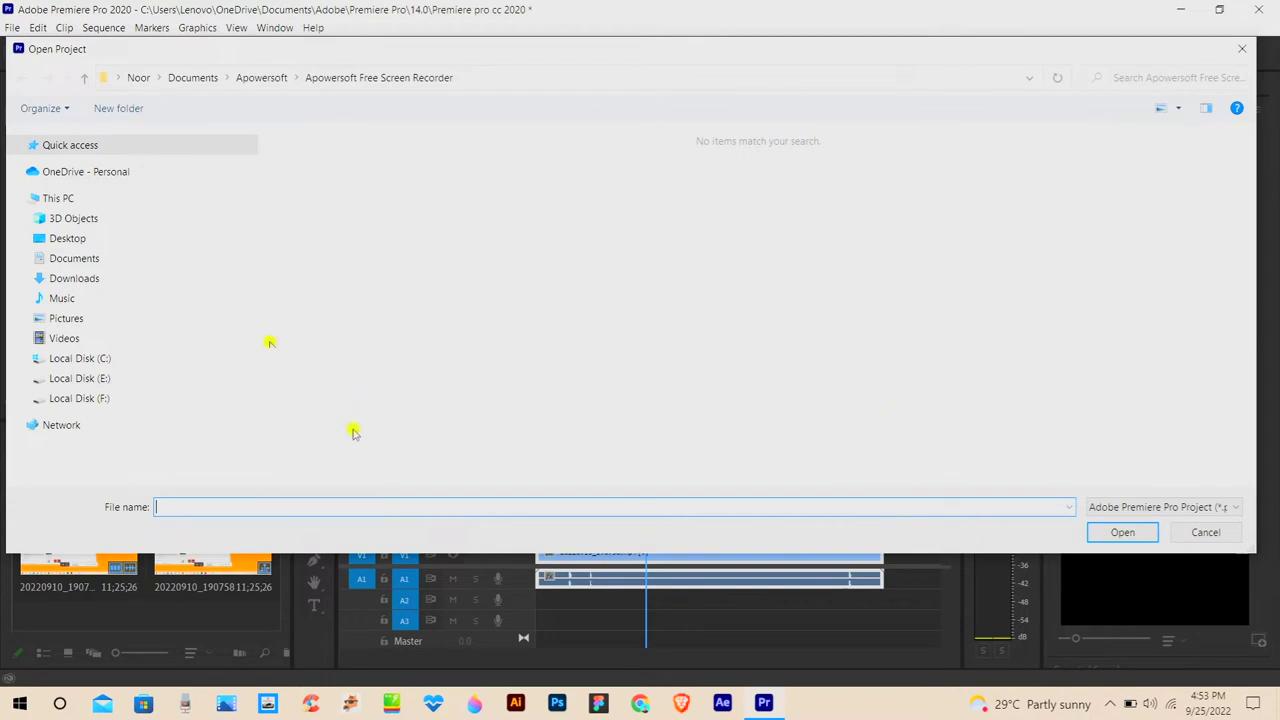
{"action": "left_click", "coordinate": [84, 262]}
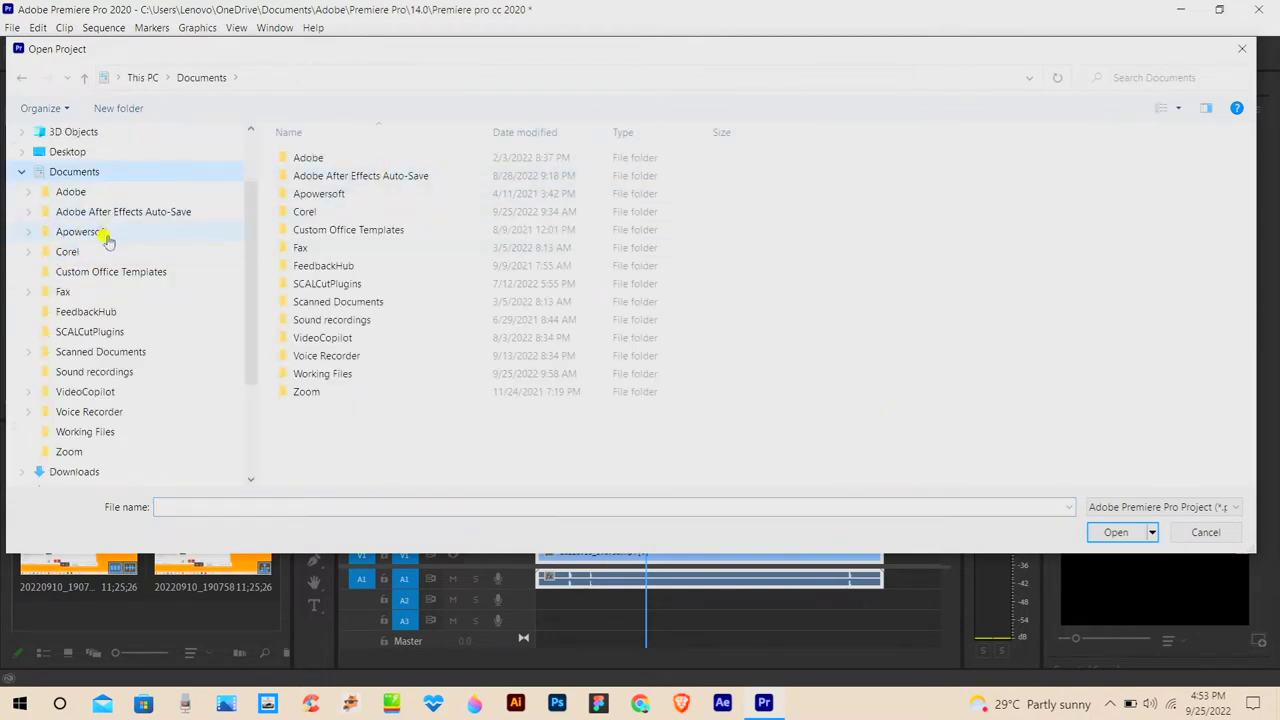
{"action": "left_click", "coordinate": [100, 195]}
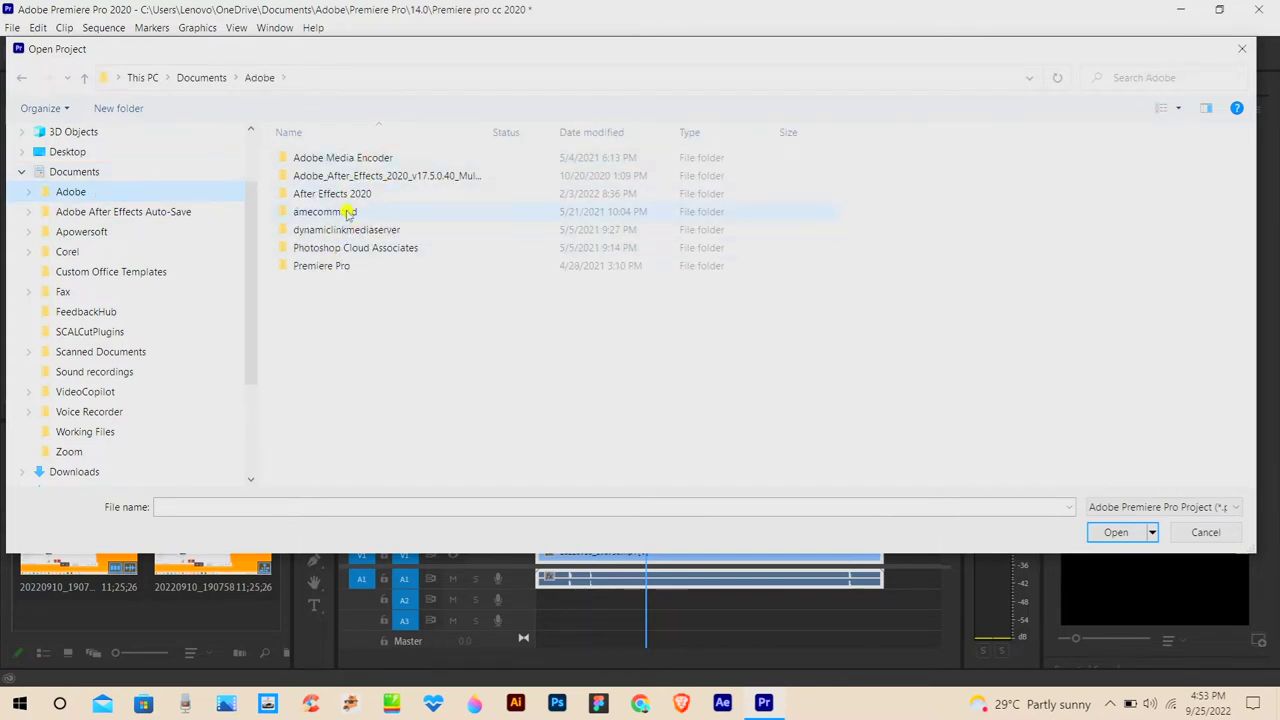
{"action": "left_click", "coordinate": [1201, 531]}
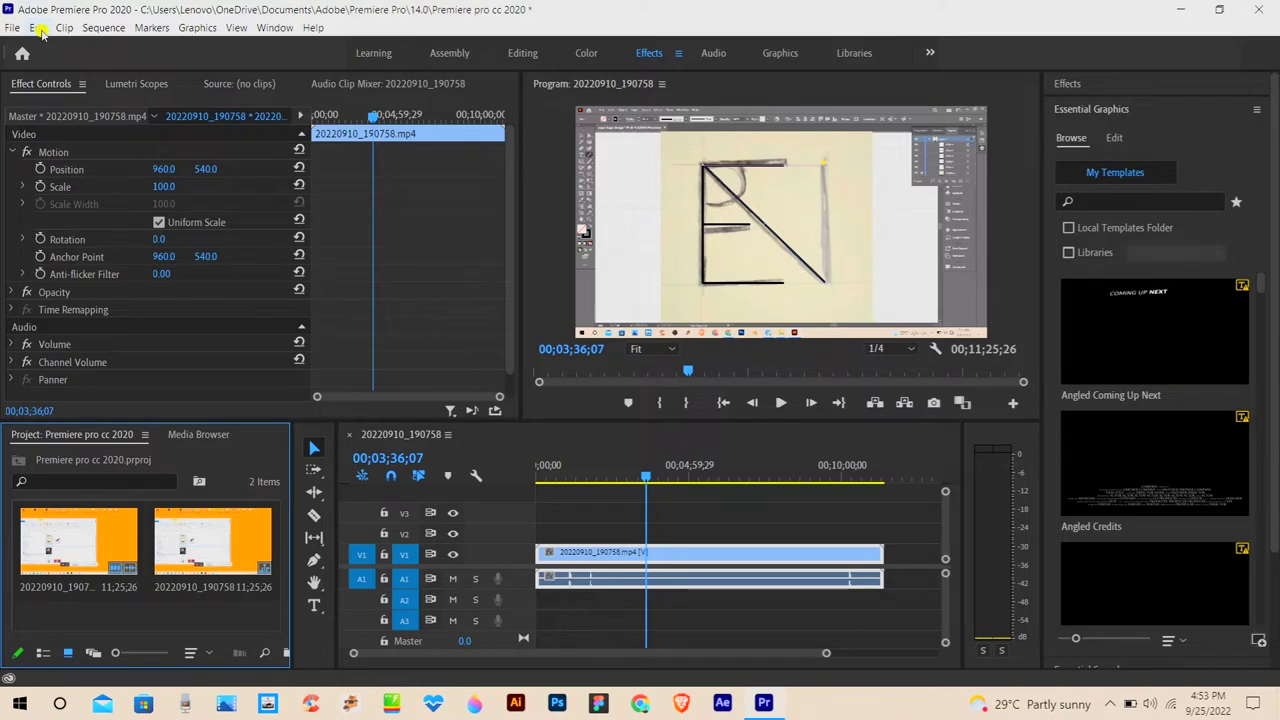
{"action": "left_click", "coordinate": [40, 28]}
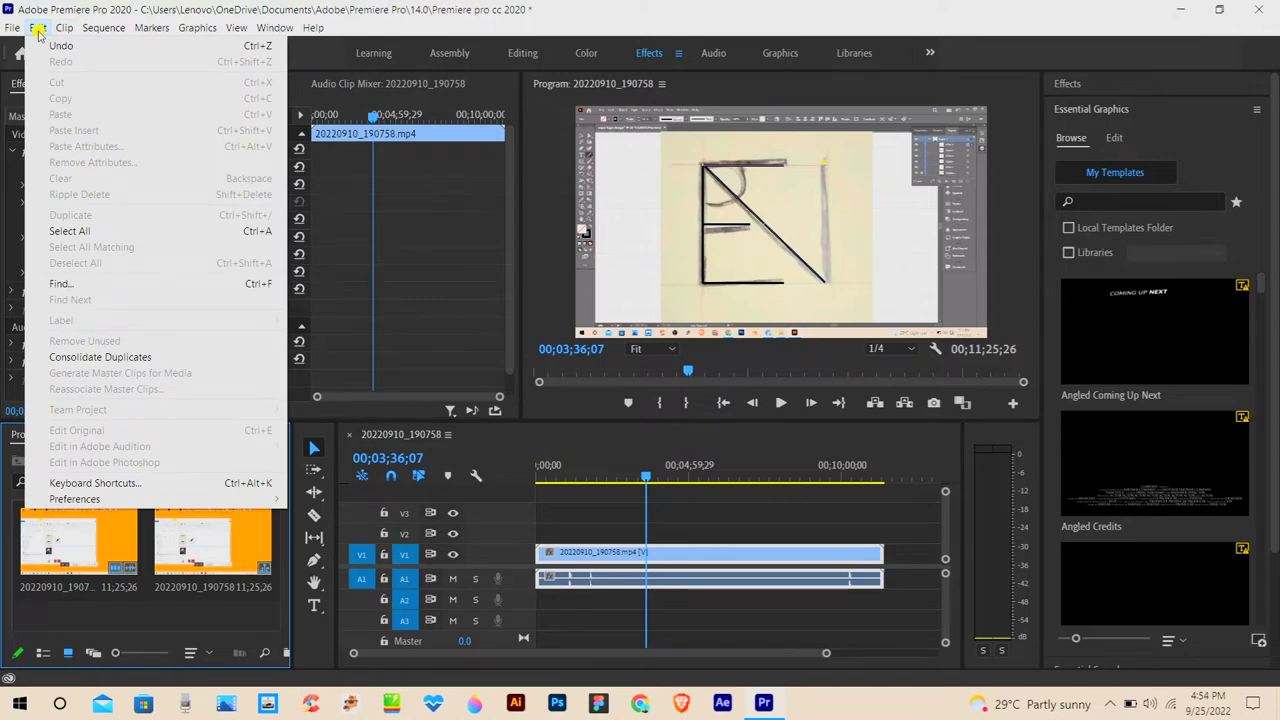
{"action": "left_click", "coordinate": [205, 485]}
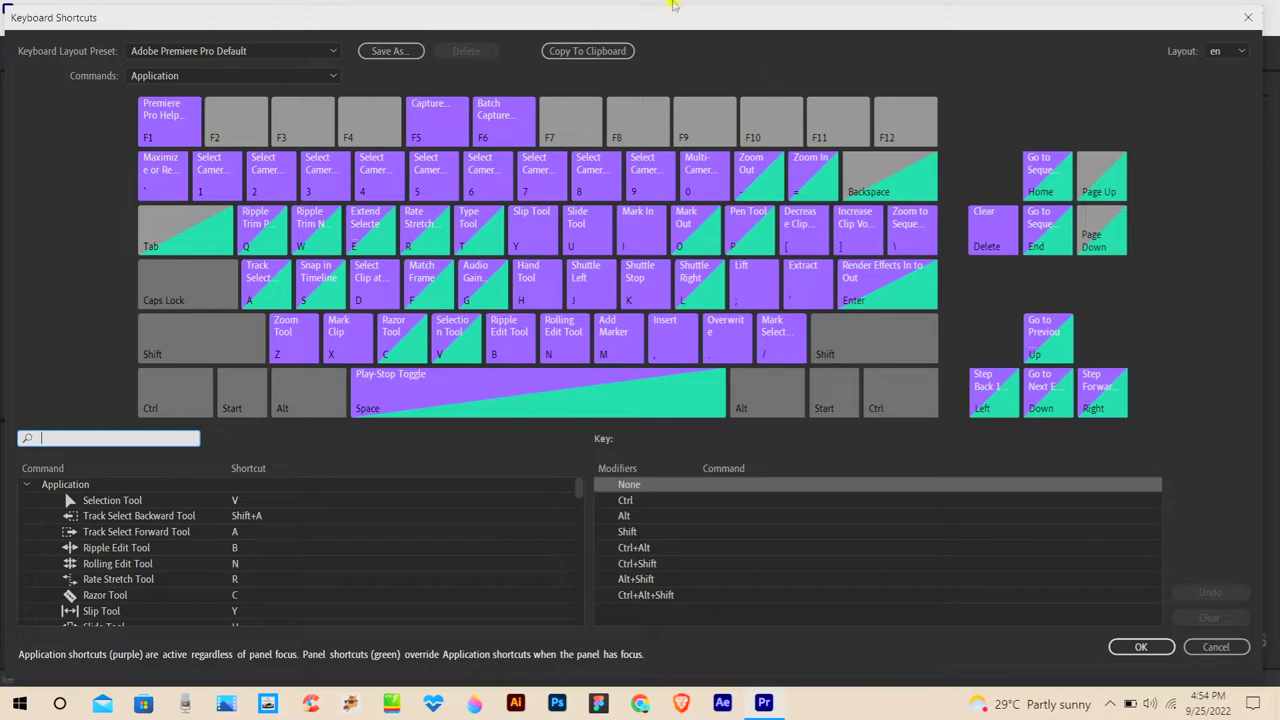
{"action": "left_click", "coordinate": [1153, 645]}
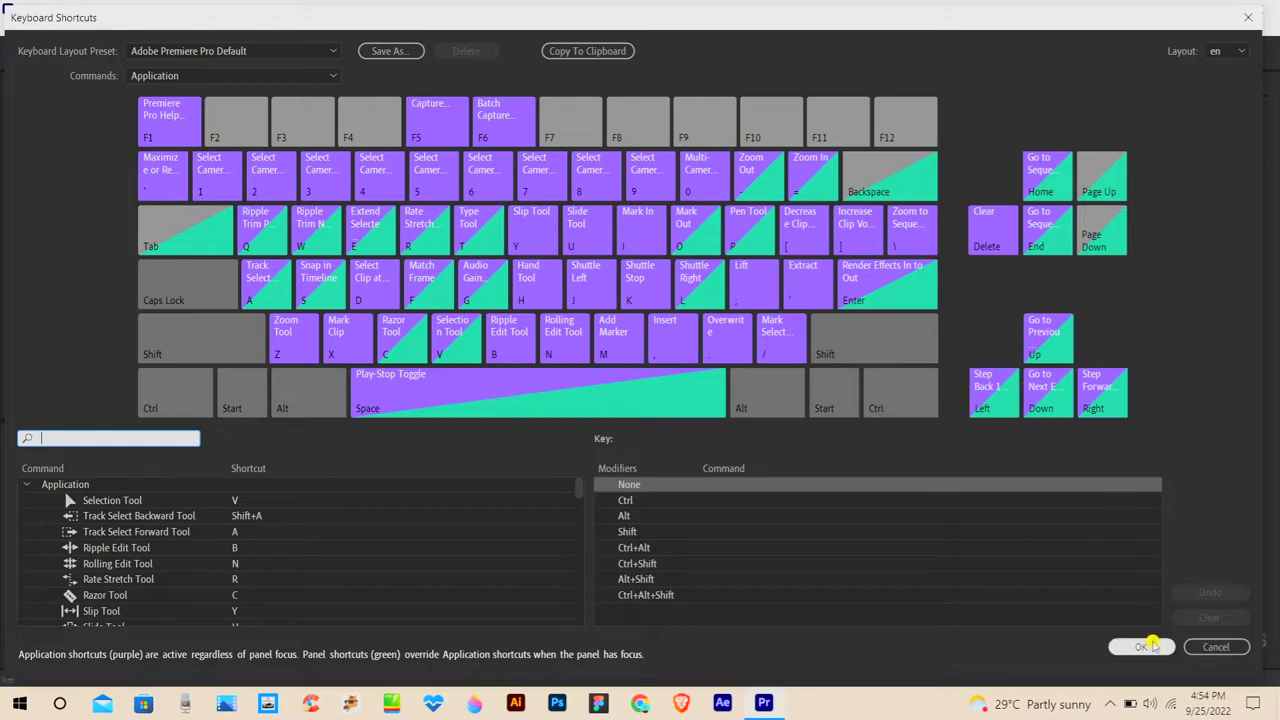
{"action": "left_click", "coordinate": [1147, 649]}
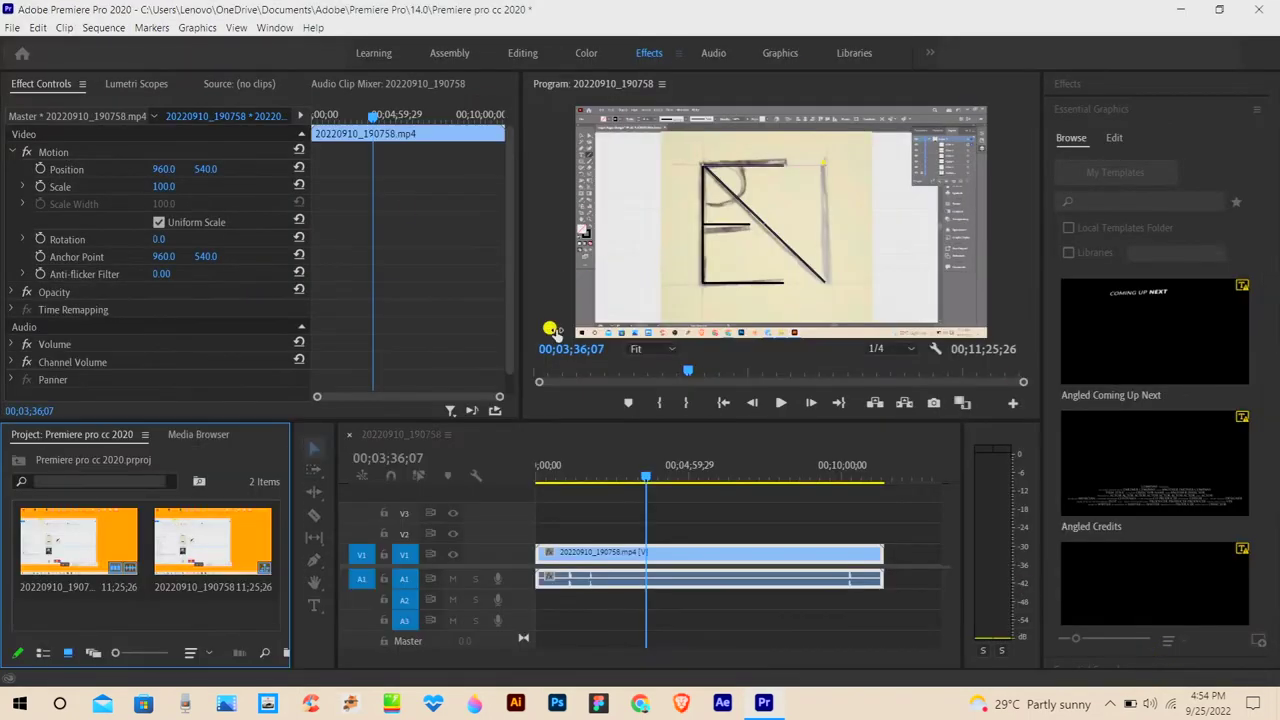
Check the Clip menu with nothing selected, then move the playhead to 00;03;54;06
{"action": "left_click", "coordinate": [64, 29]}
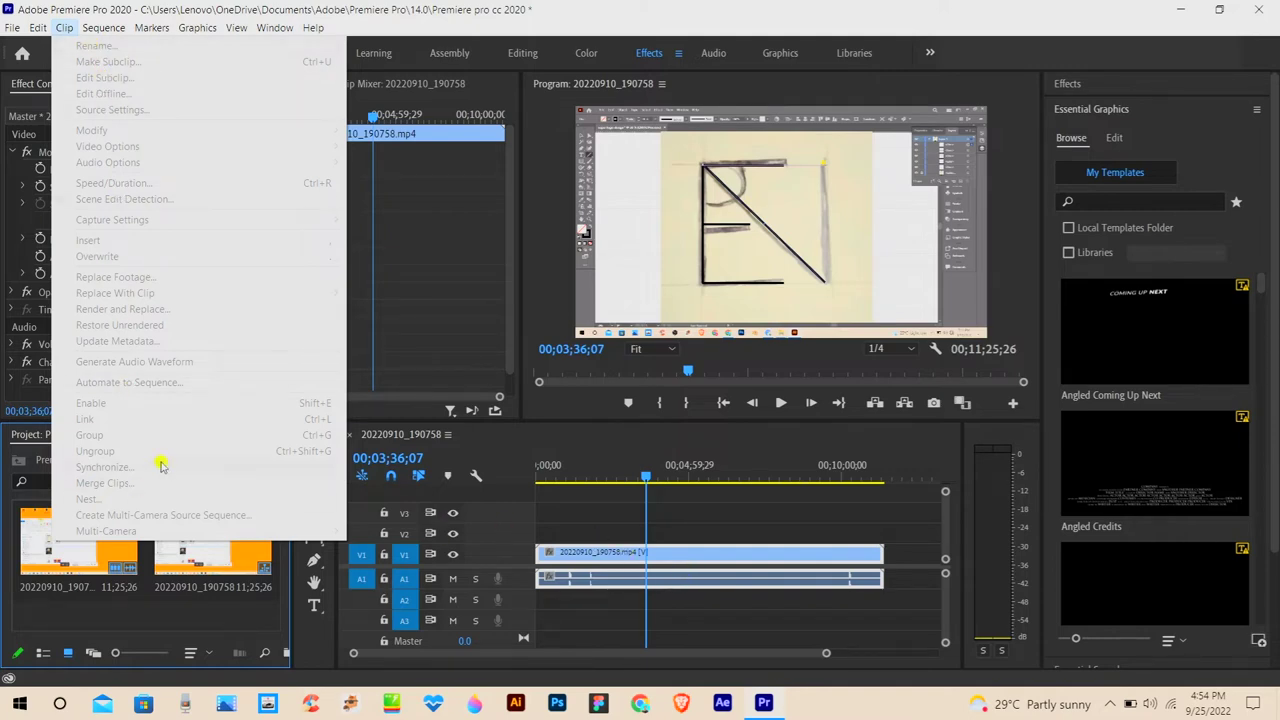
{"action": "left_click", "coordinate": [685, 528]}
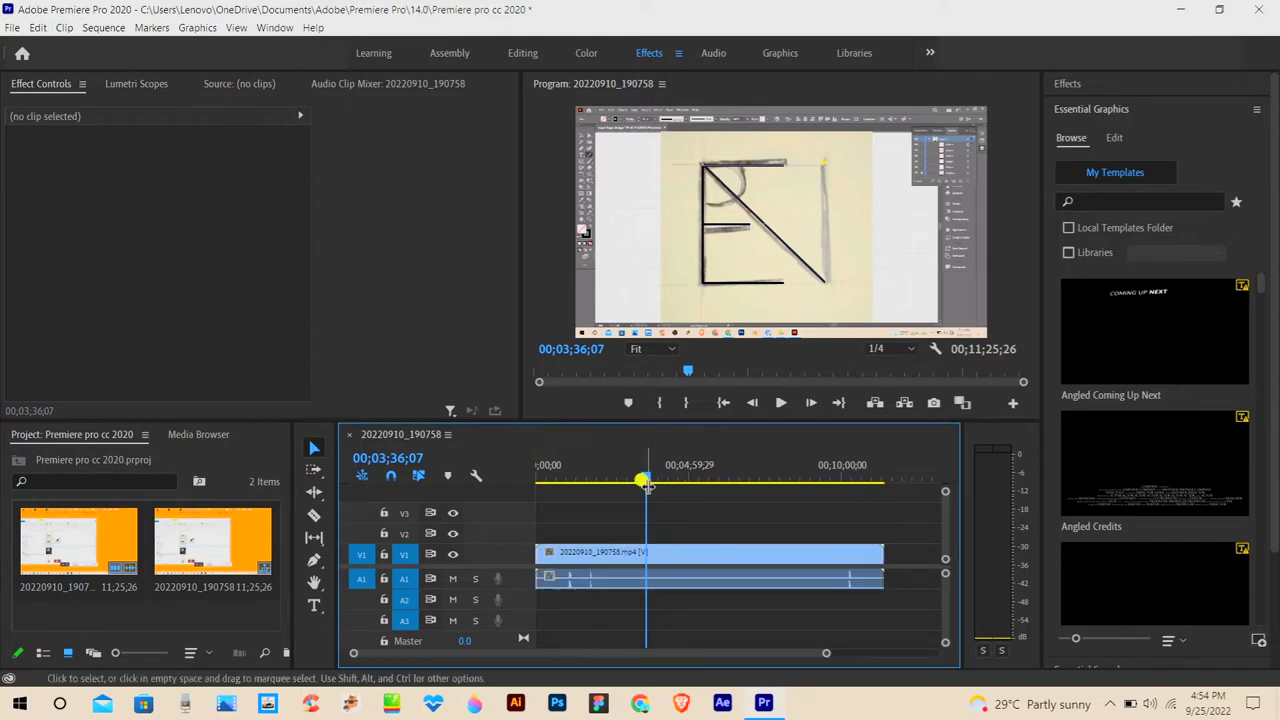
{"action": "mouse_move", "coordinate": [645, 467]}
{"action": "left_mouse_down"}
{"action": "mouse_move", "coordinate": [600, 467]}
{"action": "mouse_move", "coordinate": [655, 467]}
{"action": "left_mouse_up"}
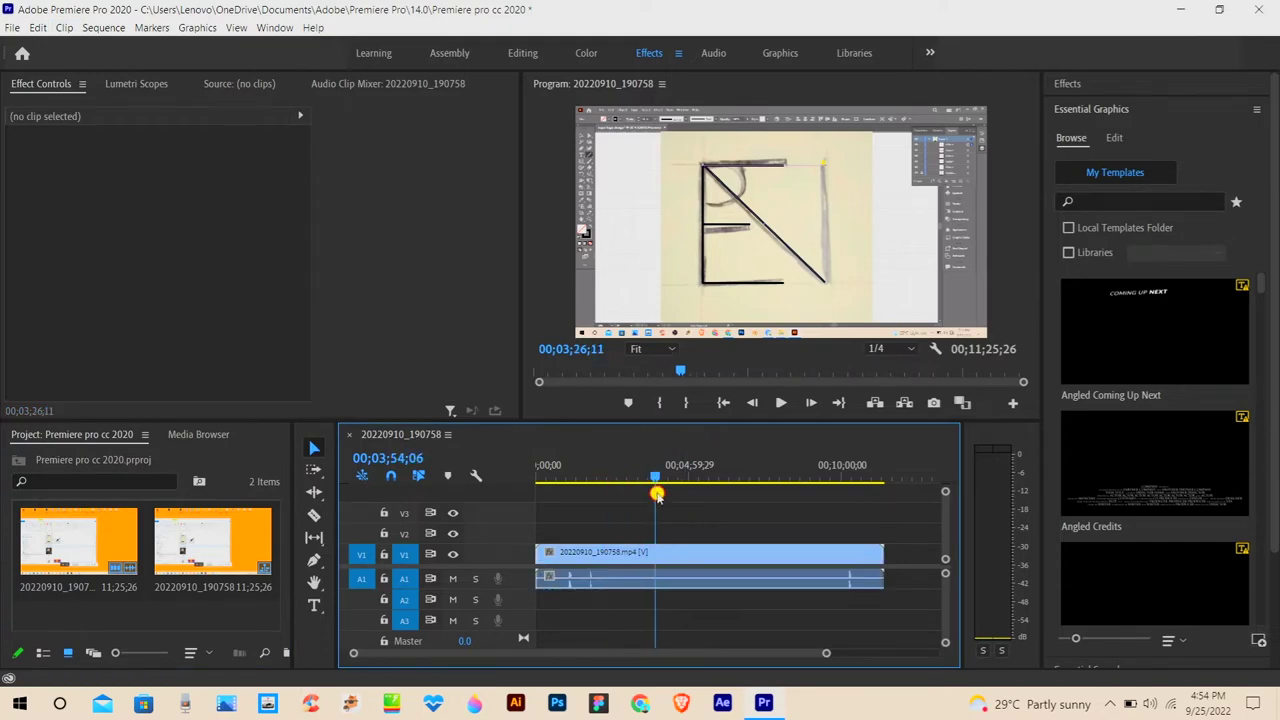
Select the V1 sketch clip and review Clip menu commands such as Rename and Nest
{"action": "left_click", "coordinate": [619, 558]}
{"action": "left_click", "coordinate": [650, 540]}
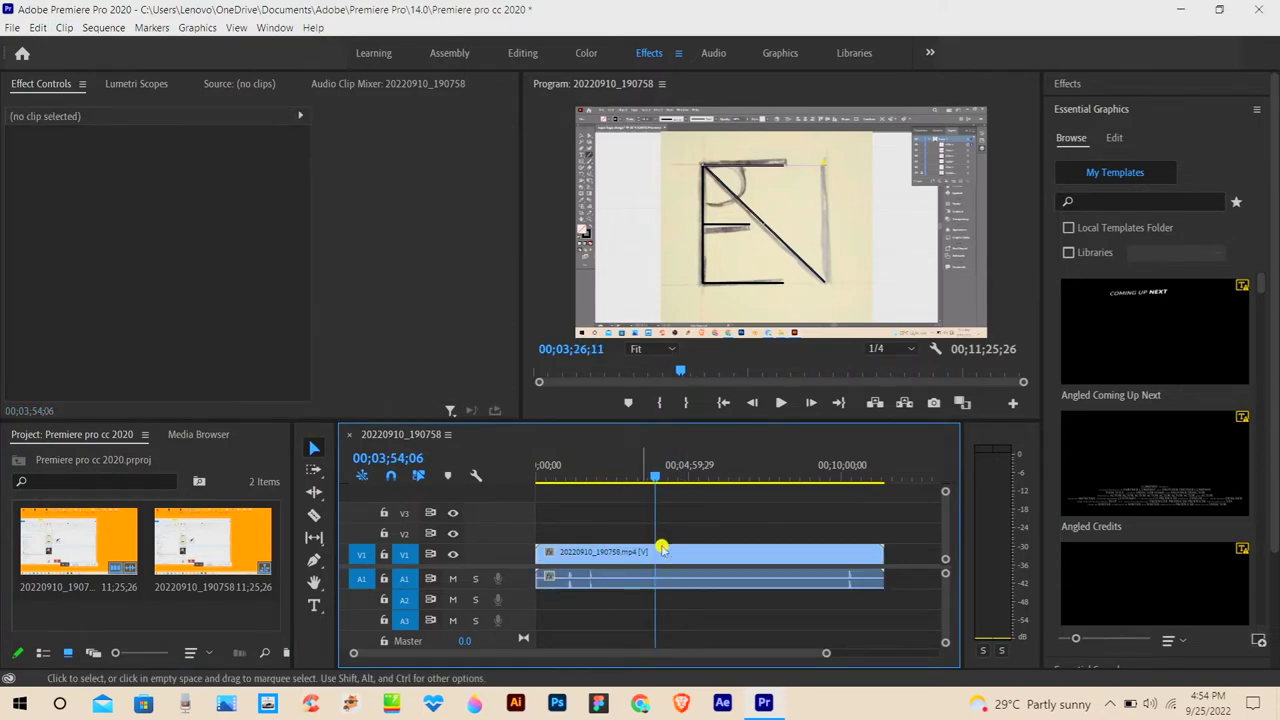
{"action": "left_click", "coordinate": [64, 28]}
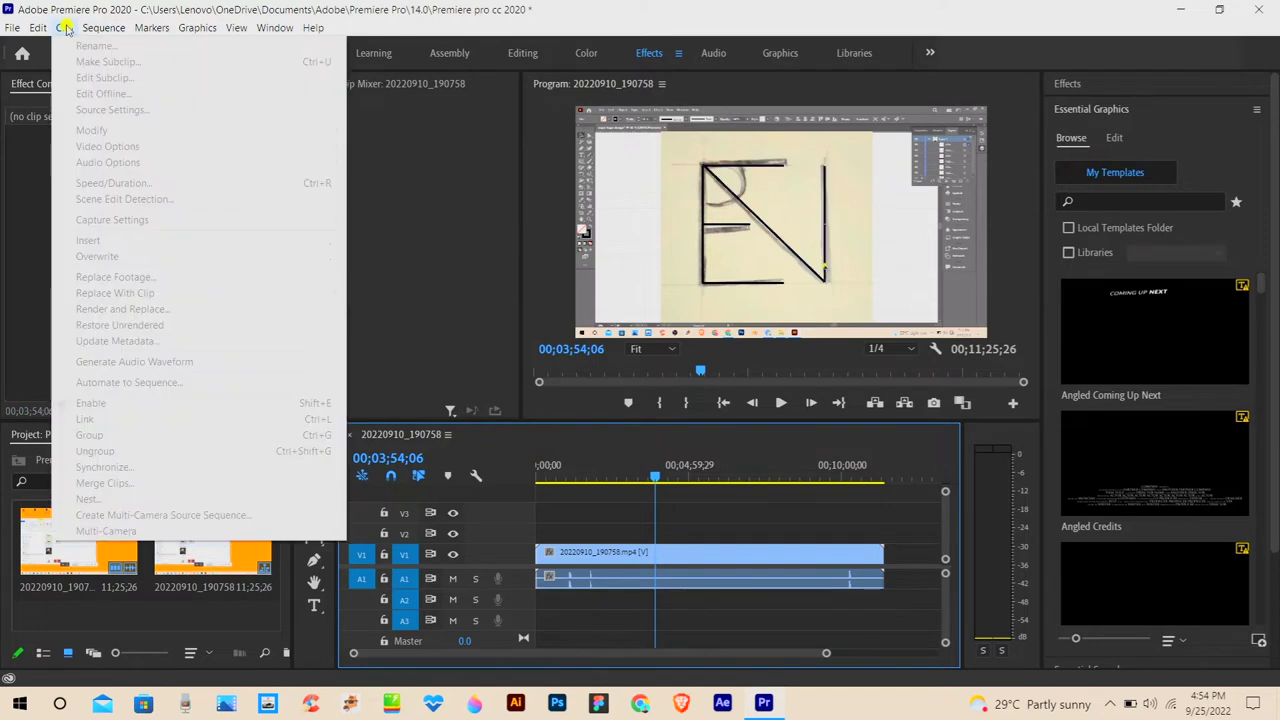
{"action": "left_click", "coordinate": [652, 553]}
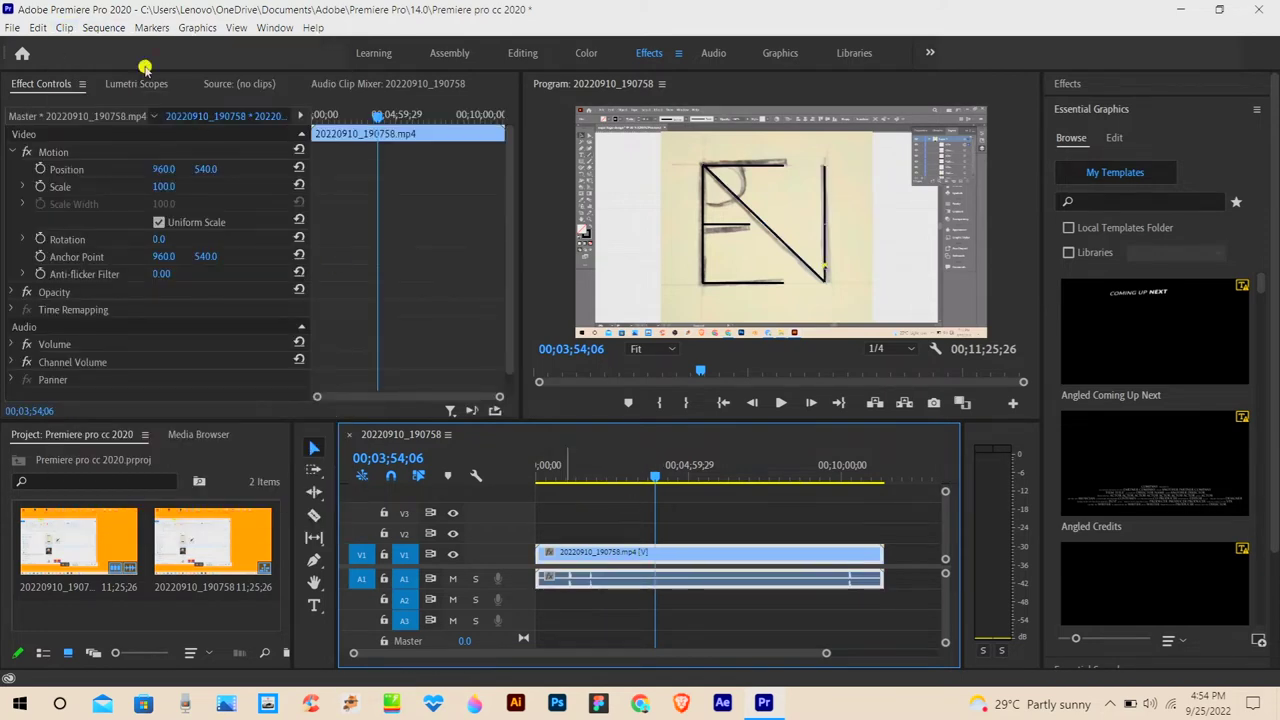
{"action": "left_click", "coordinate": [66, 28]}
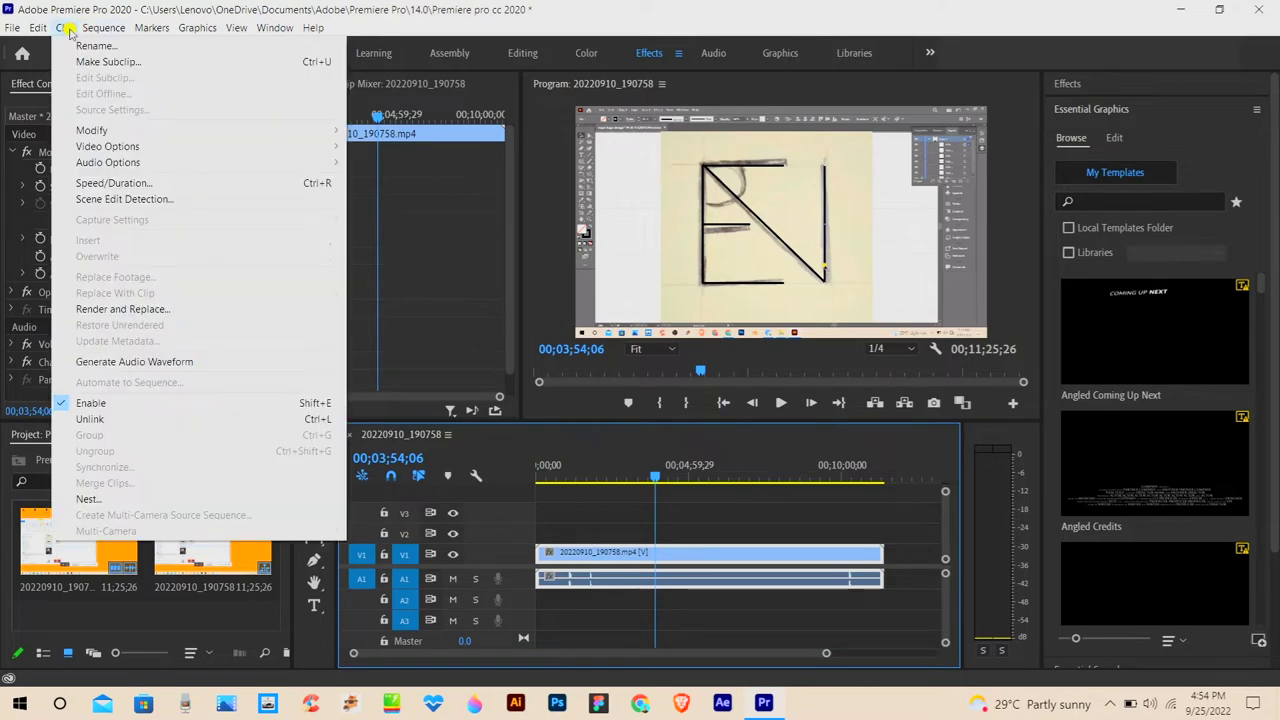
{"action": "left_click", "coordinate": [66, 28]}
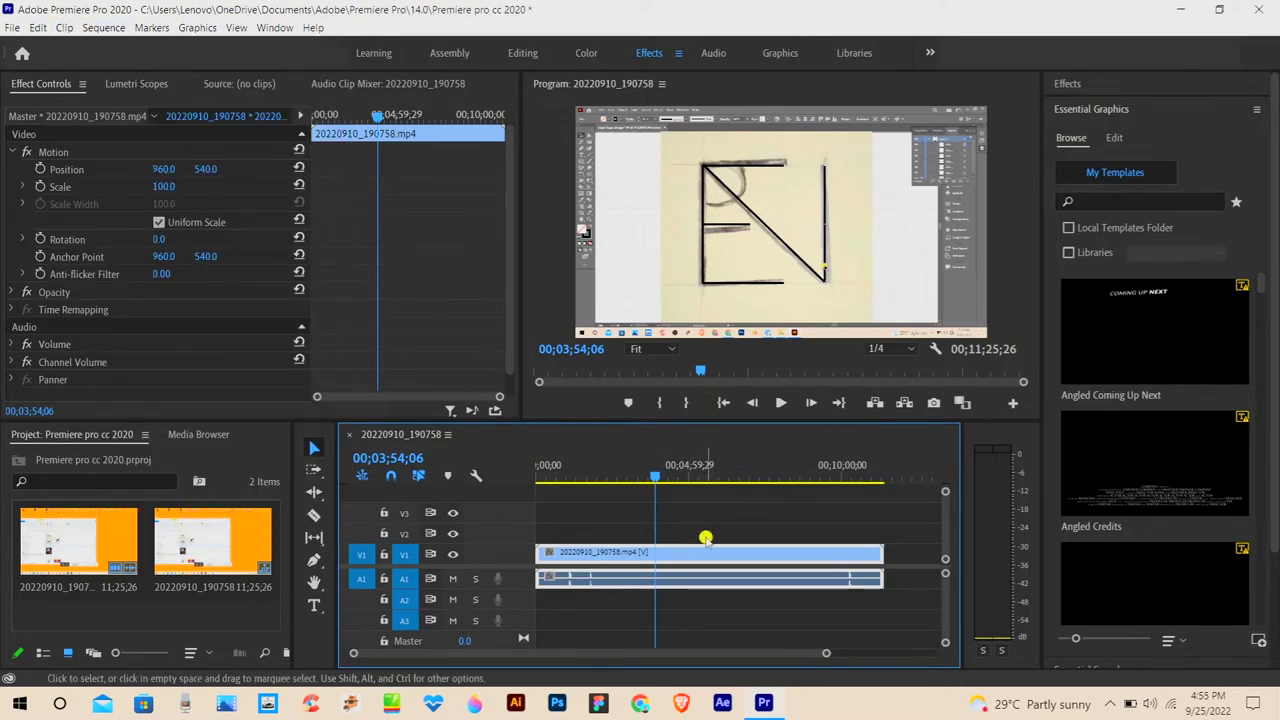
Move the playhead back to 00;03;46;01 and expand the V1 track to show thumbnails
{"action": "mouse_move", "coordinate": [655, 478]}
{"action": "left_mouse_down"}
{"action": "mouse_move", "coordinate": [628, 483]}
{"action": "mouse_move", "coordinate": [651, 478]}
{"action": "left_mouse_up"}
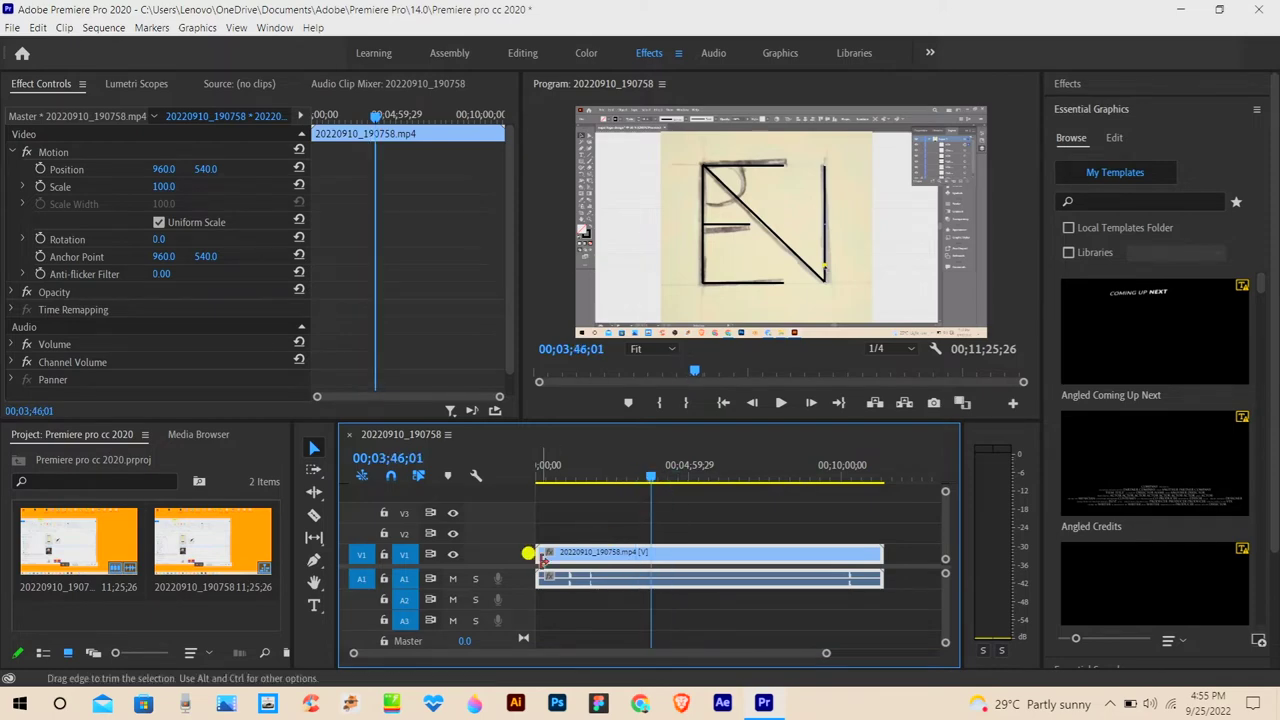
{"action": "left_click_drag", "start_coordinate": [543, 560], "coordinate": [527, 561]}
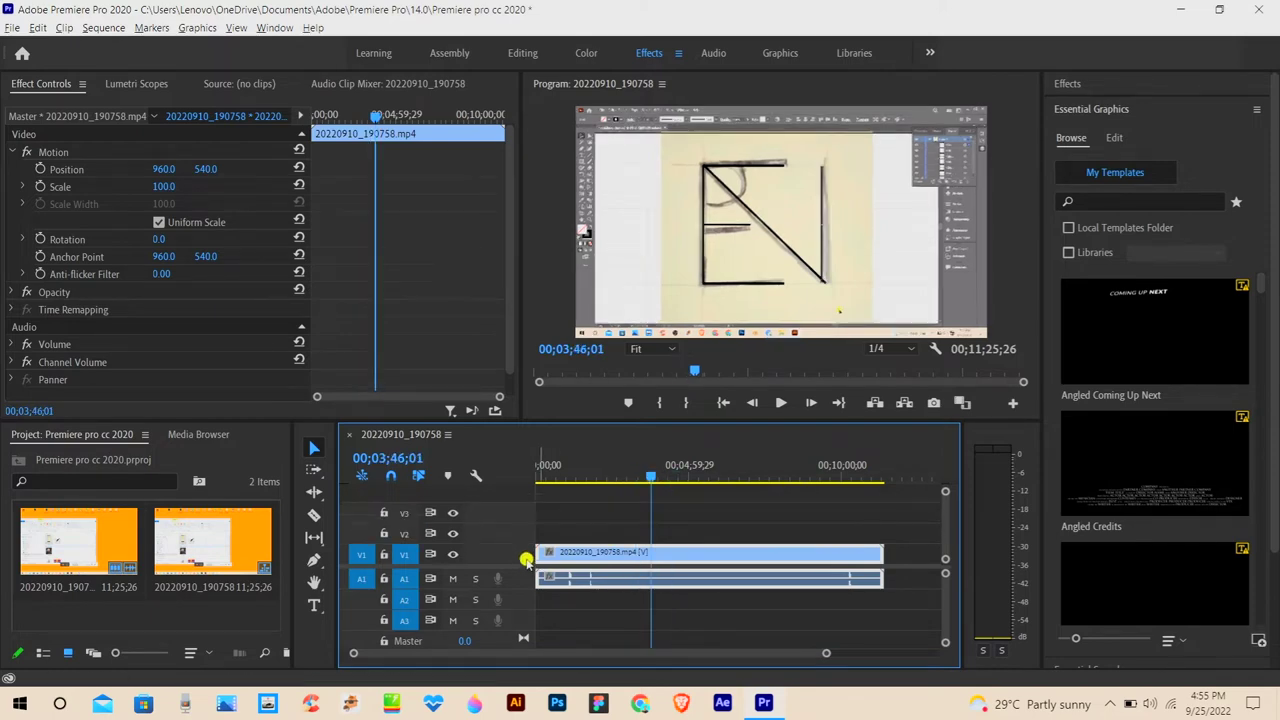
{"action": "double_click", "coordinate": [526, 561]}
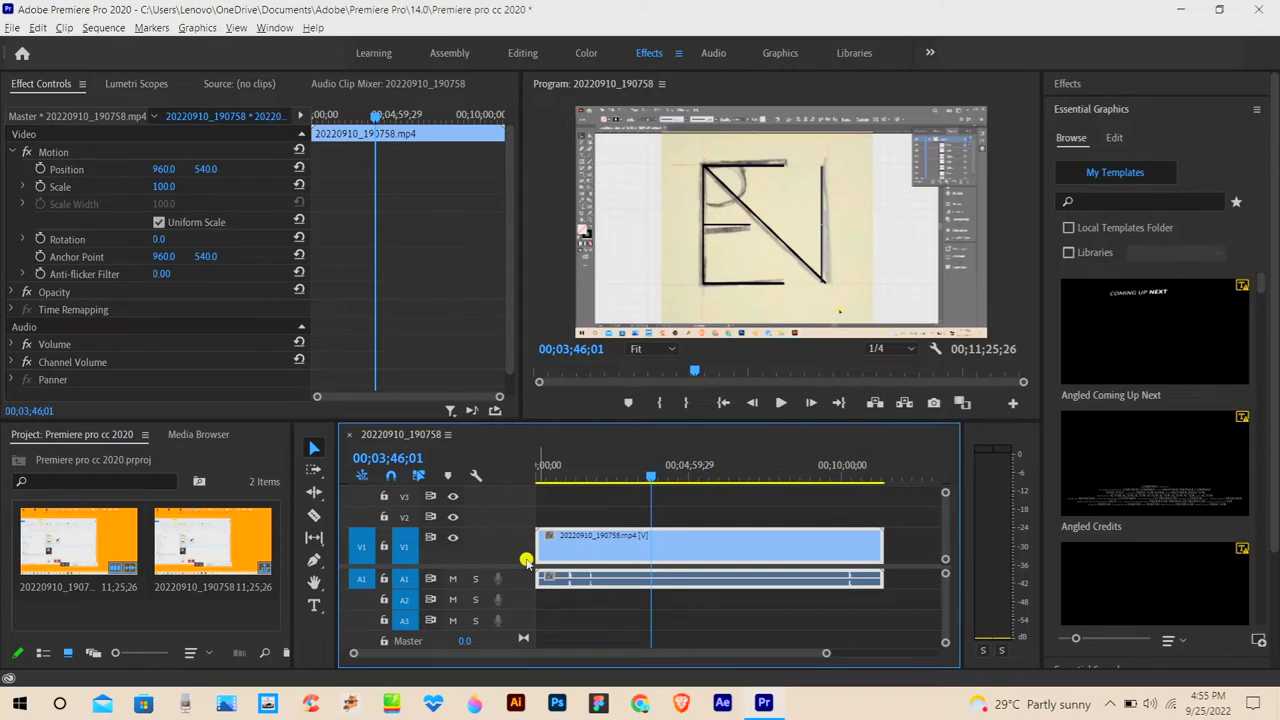
{"action": "scroll", "coordinate": [526, 561], "scroll_direction": "up", "scroll_amount": 3}
{"action": "key", "text": "minus"}
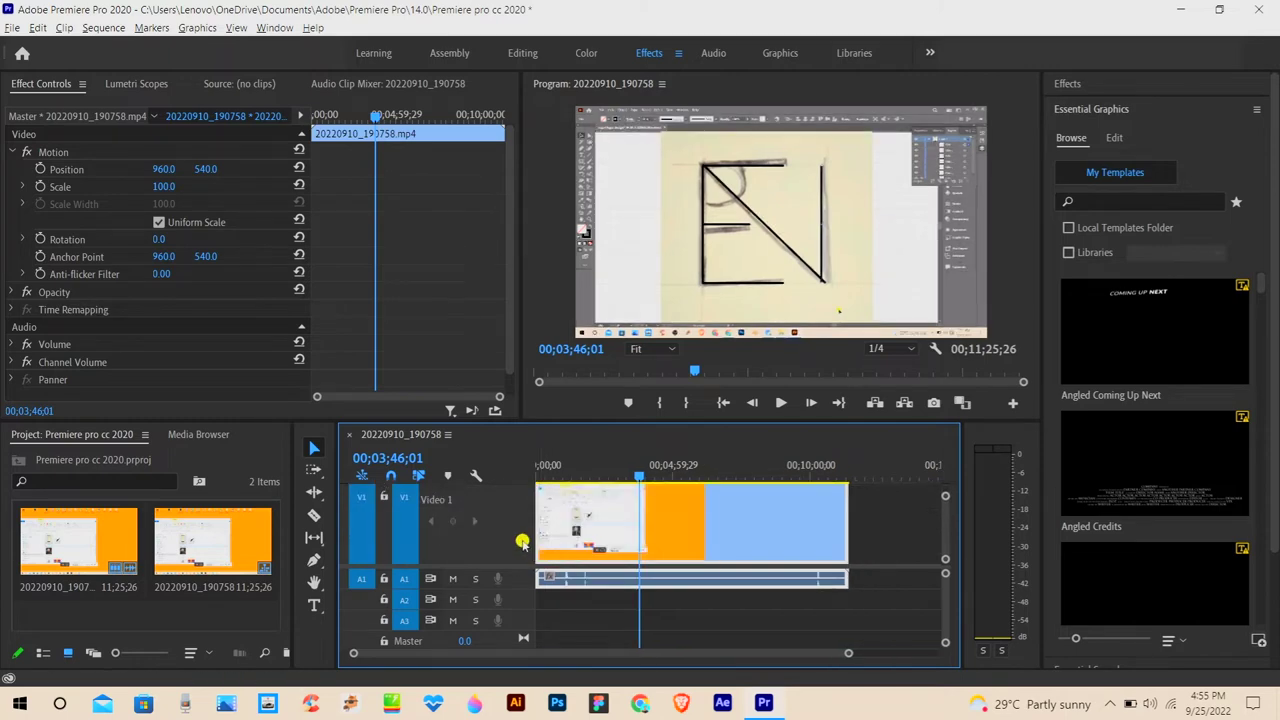
{"action": "scroll", "coordinate": [522, 542], "scroll_direction": "down", "scroll_amount": 3}
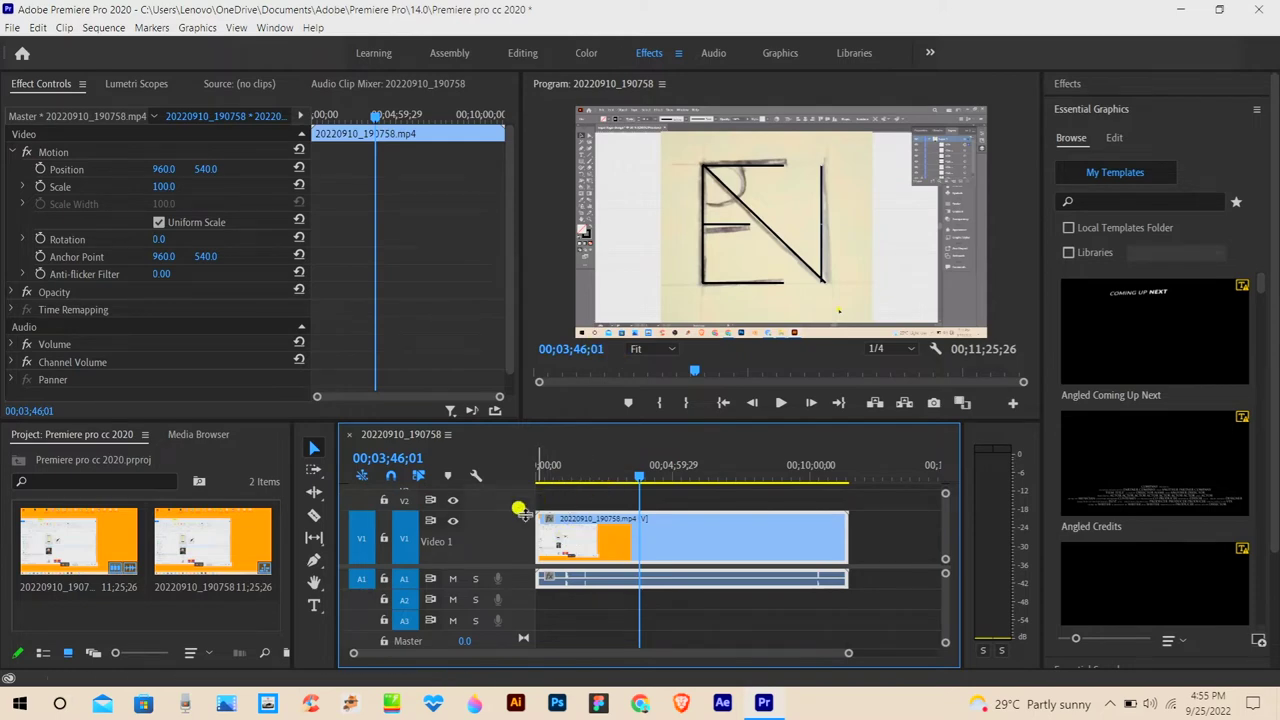
Rename the V1 clip to 'premiere pro basic' with Clip > Rename
{"action": "left_click", "coordinate": [65, 28]}
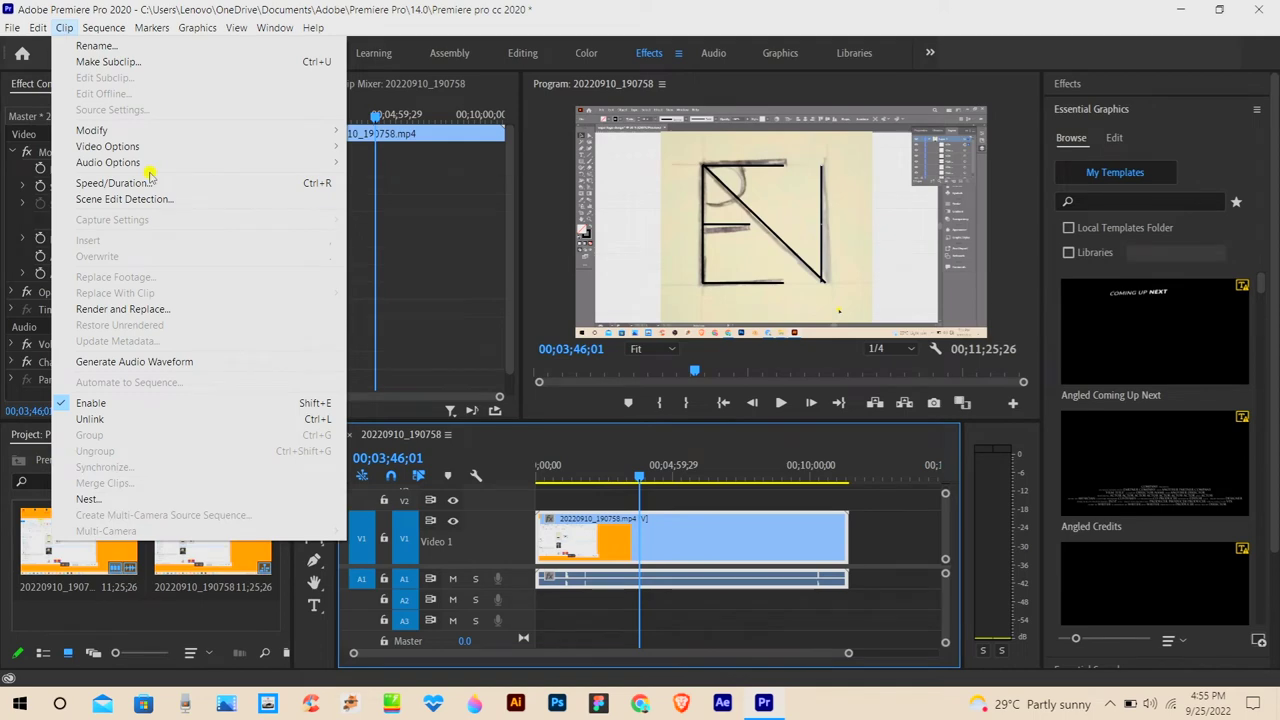
{"action": "mouse_move", "coordinate": [145, 28]}
{"action": "left_click", "coordinate": [82, 46]}
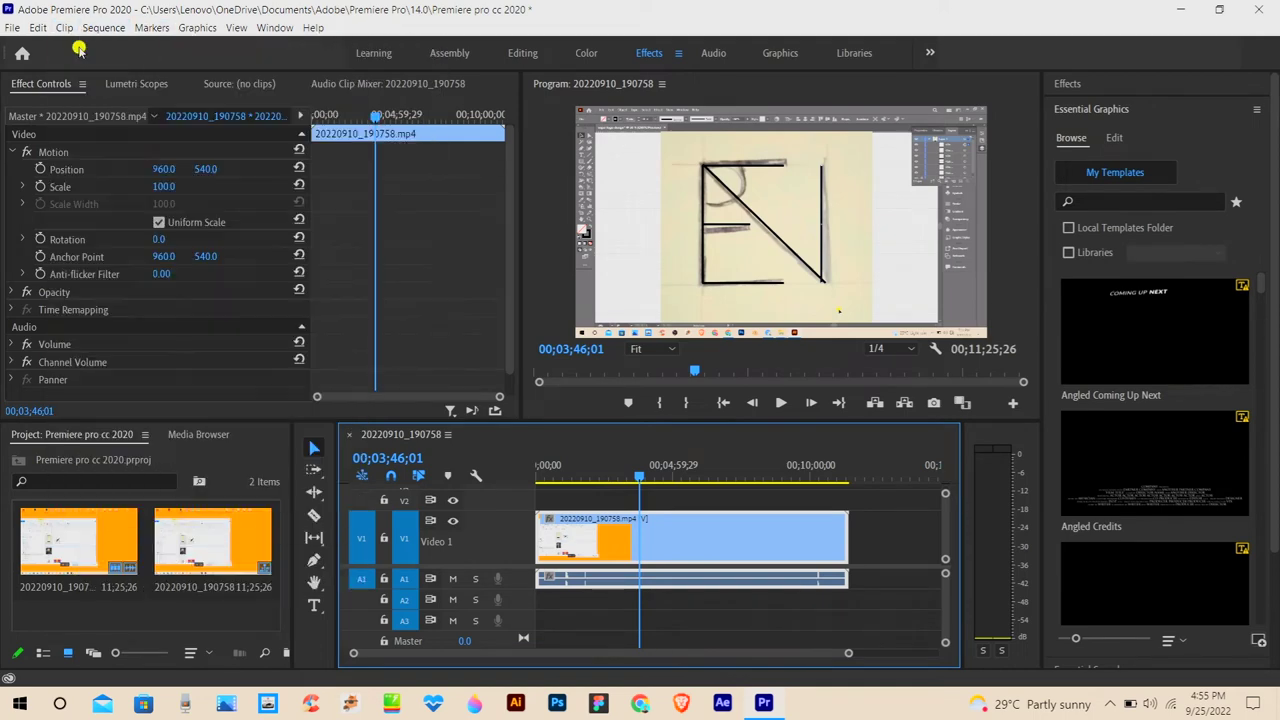
{"action": "key", "text": "BackSpace"}
{"action": "type", "text": "premiere pro basic"}
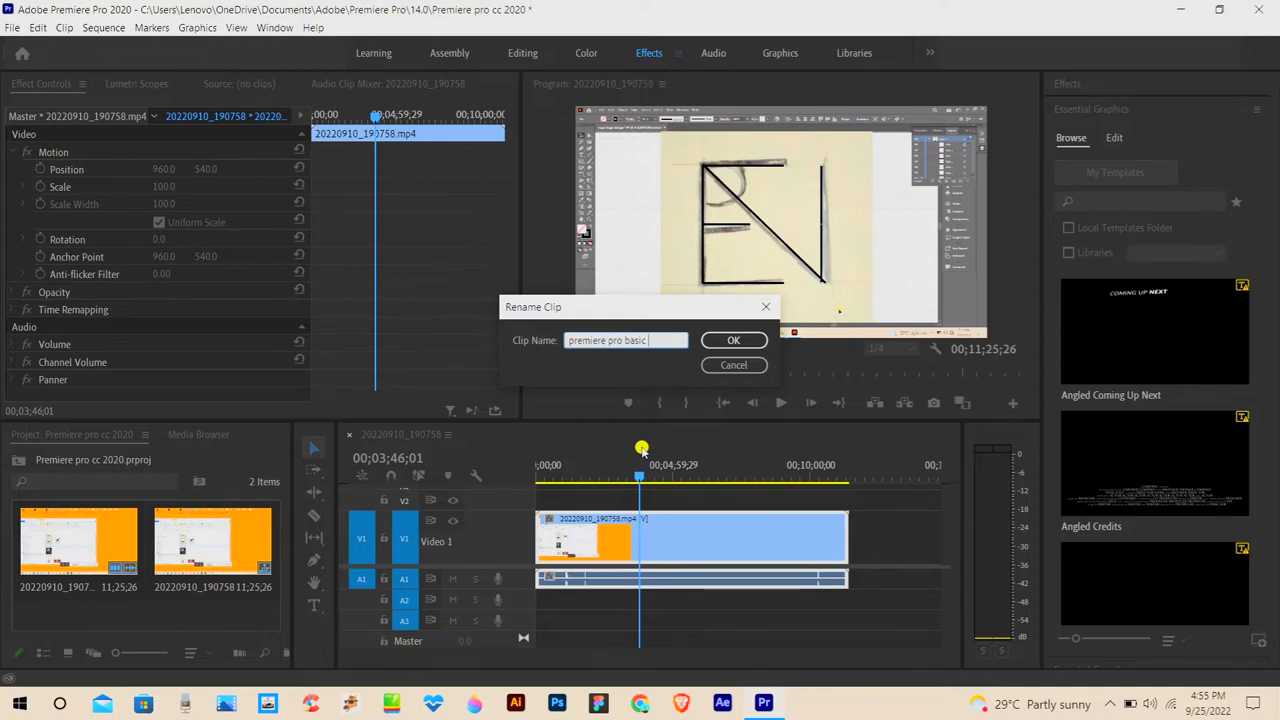
{"action": "key", "text": "Return"}
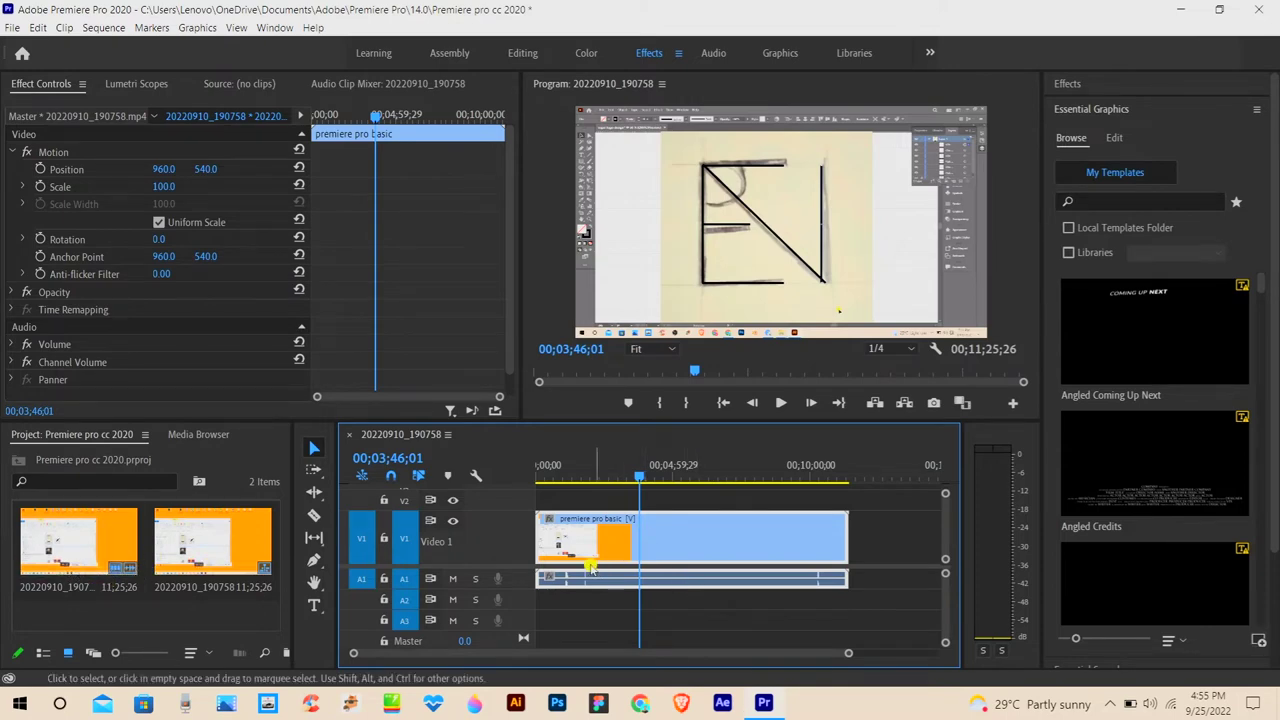
Show the Clip > Modify submenu listing Audio Channels for the 'premiere pro basic' clip
{"action": "left_click", "coordinate": [64, 28]}
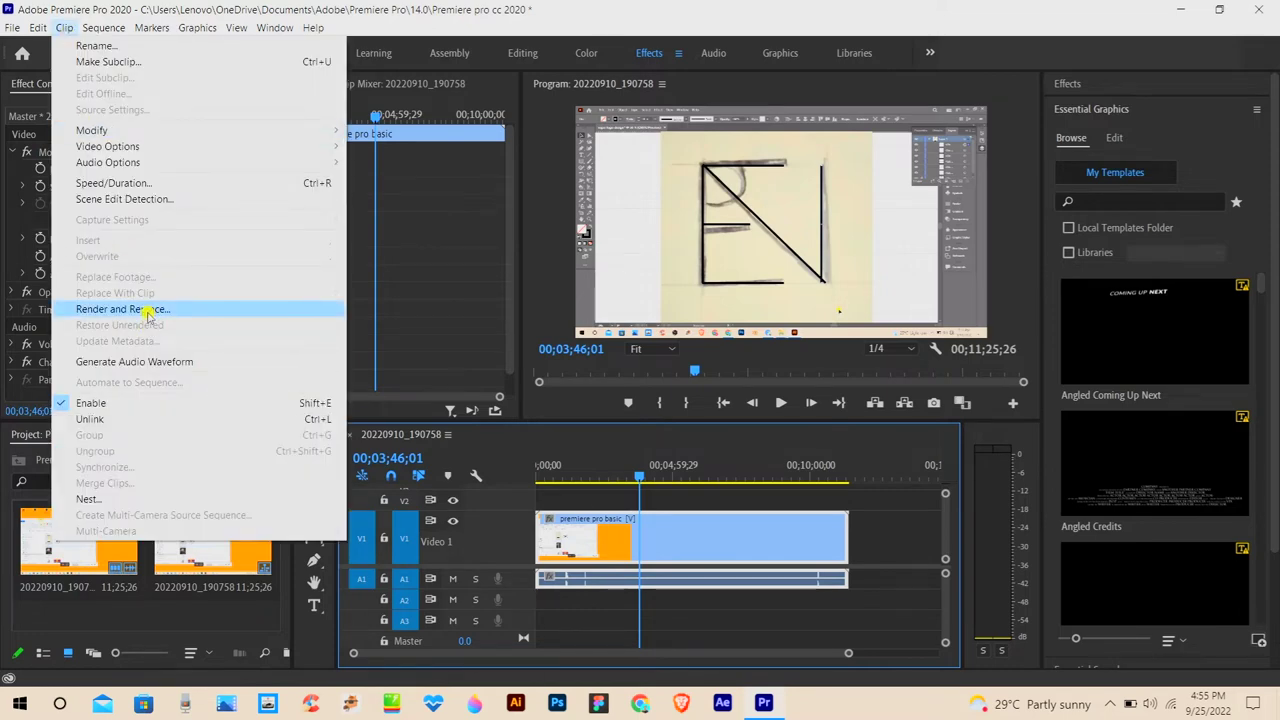
{"action": "mouse_move", "coordinate": [160, 130]}
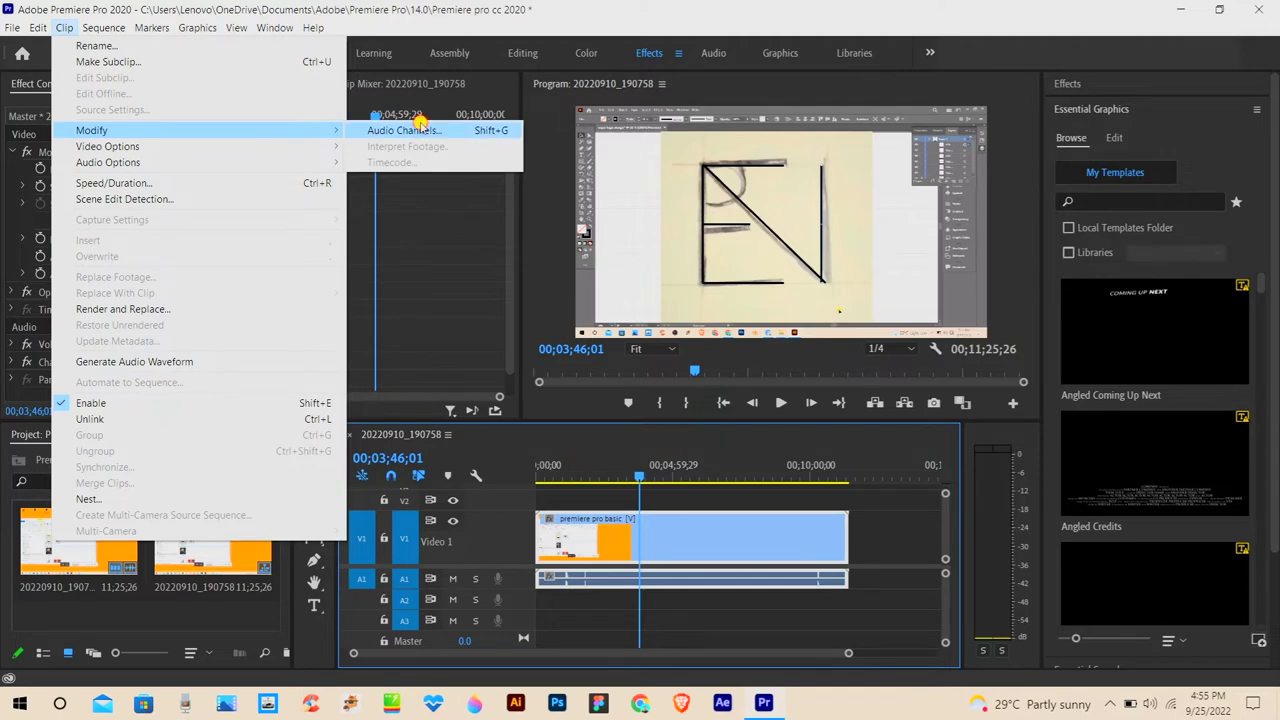
Inspect the clip's Audio Channels, keeping the stereo Left/Right mapping and left-channel preview, then close
{"action": "left_click", "coordinate": [415, 130]}
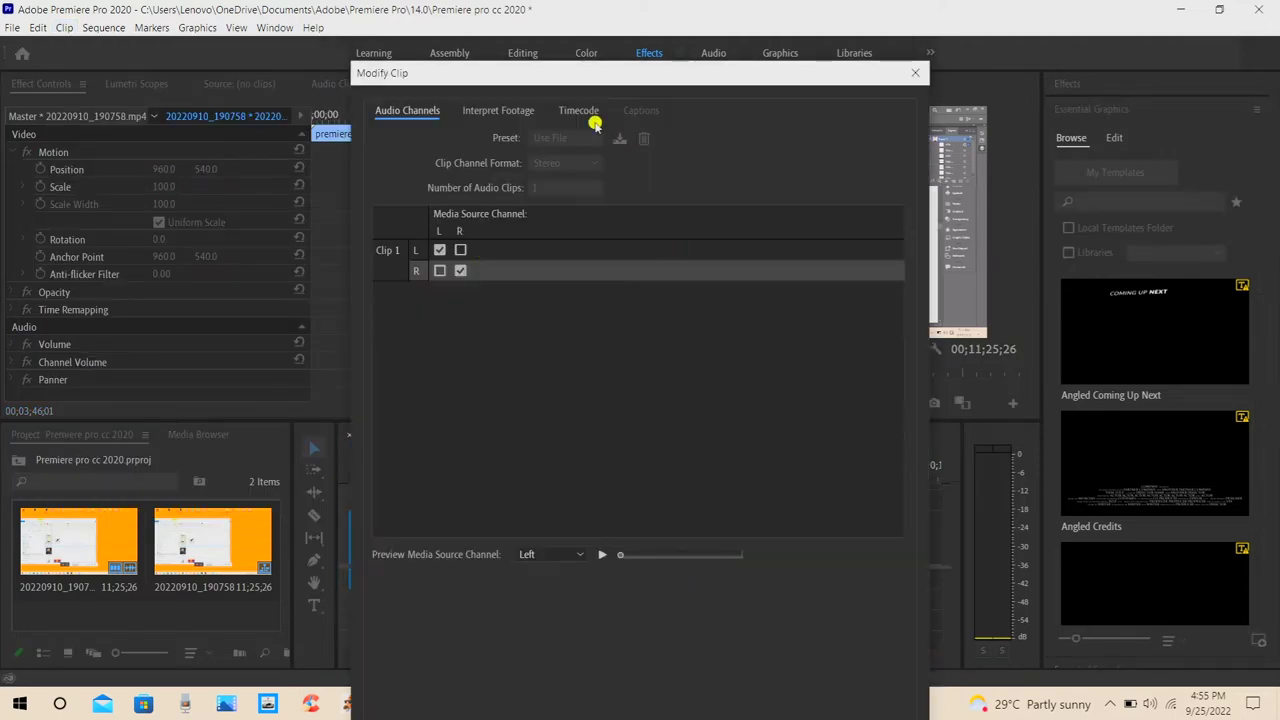
{"action": "left_click_drag", "start_coordinate": [545, 75], "coordinate": [554, 34]}
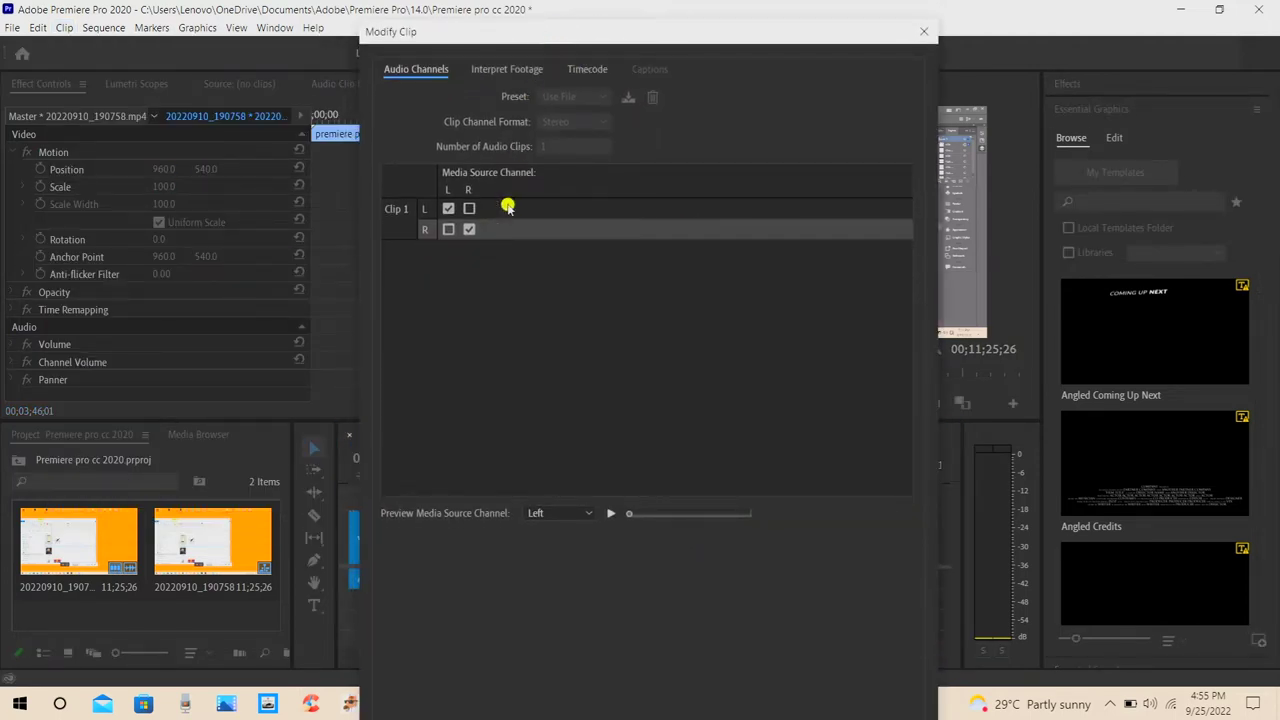
{"action": "left_click", "coordinate": [498, 284]}
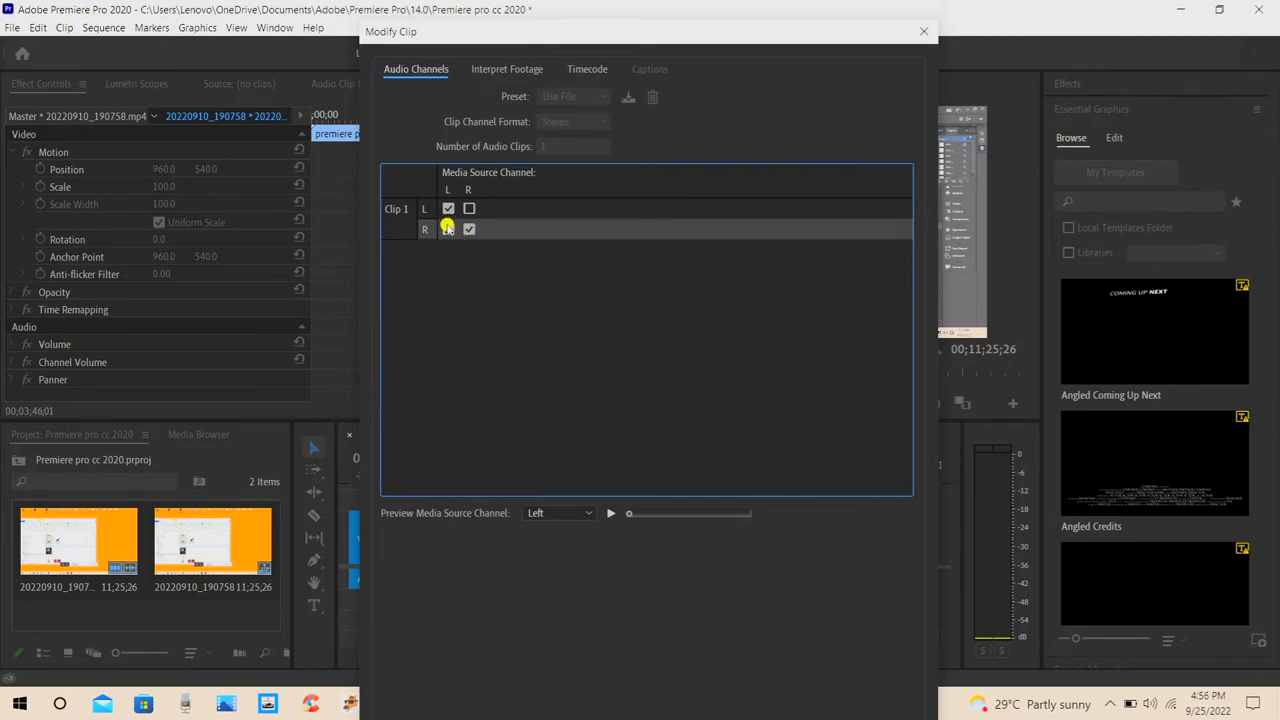
{"action": "left_click", "coordinate": [447, 229]}
{"action": "left_click", "coordinate": [586, 512]}
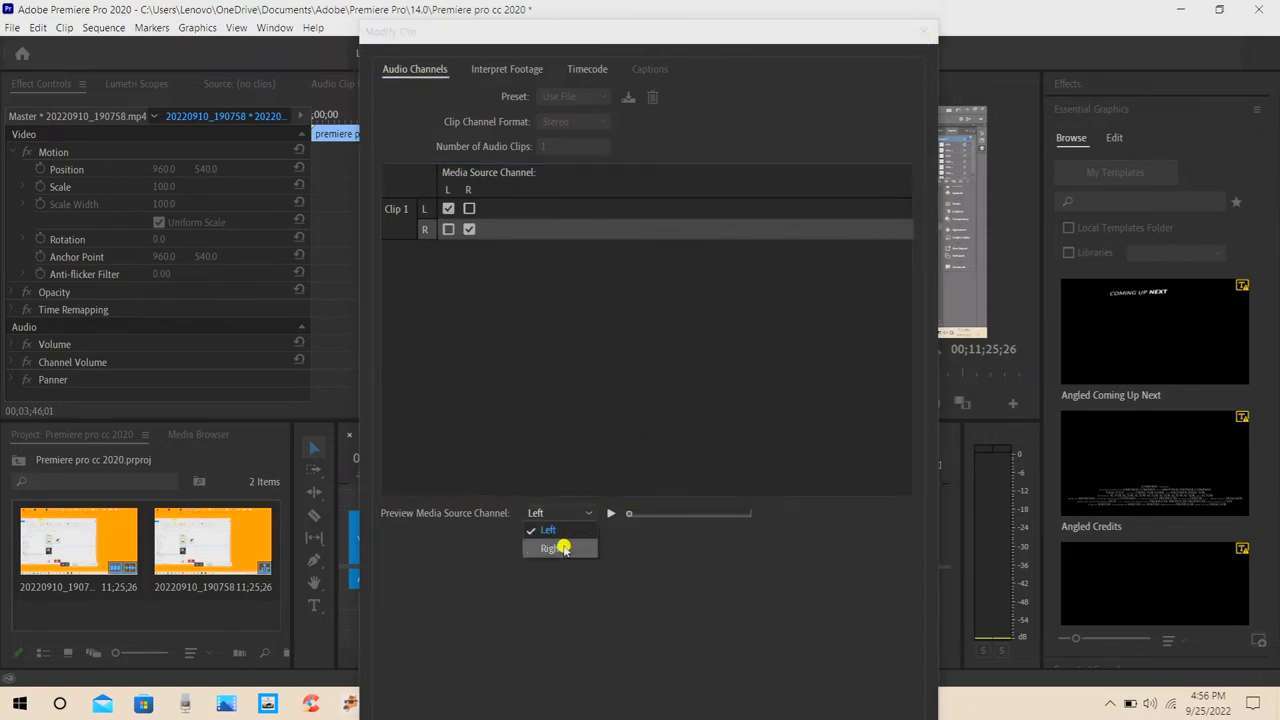
{"action": "left_click", "coordinate": [555, 530]}
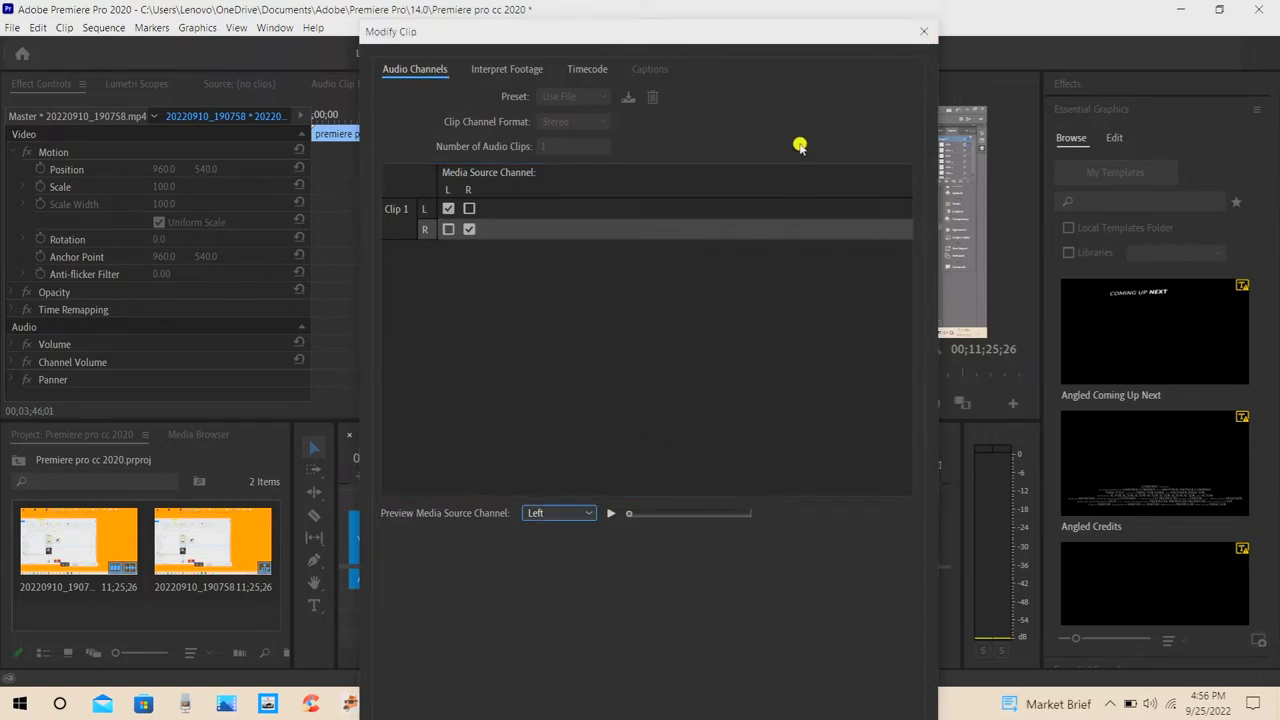
{"action": "left_click", "coordinate": [921, 31]}
{"action": "left_click", "coordinate": [103, 27]}
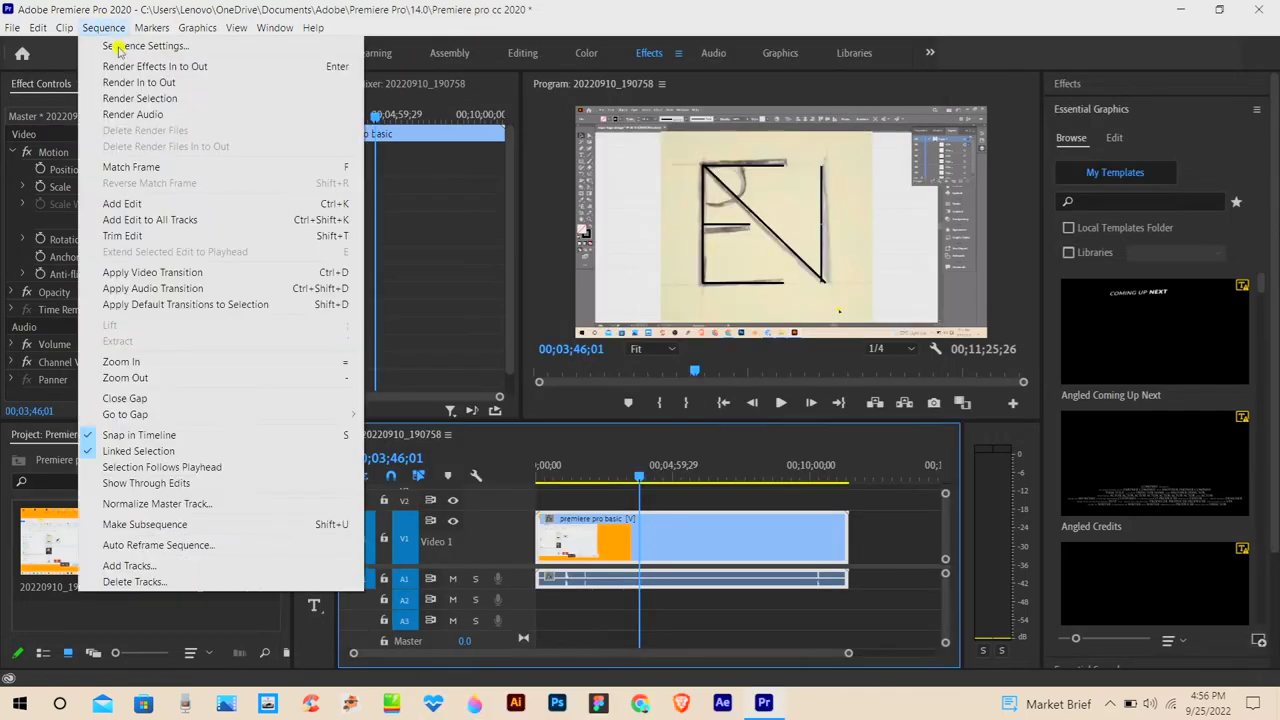
{"action": "mouse_move", "coordinate": [63, 27]}
{"action": "mouse_move", "coordinate": [113, 148]}
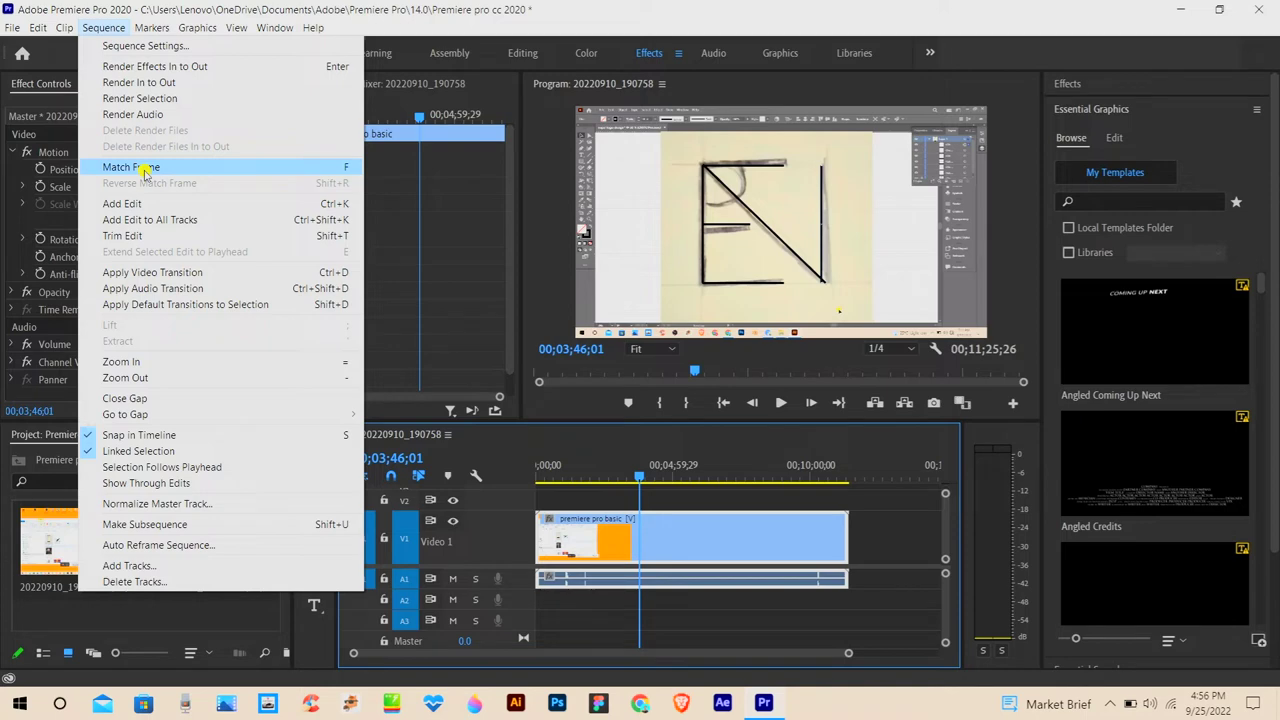
{"action": "left_click", "coordinate": [303, 204]}
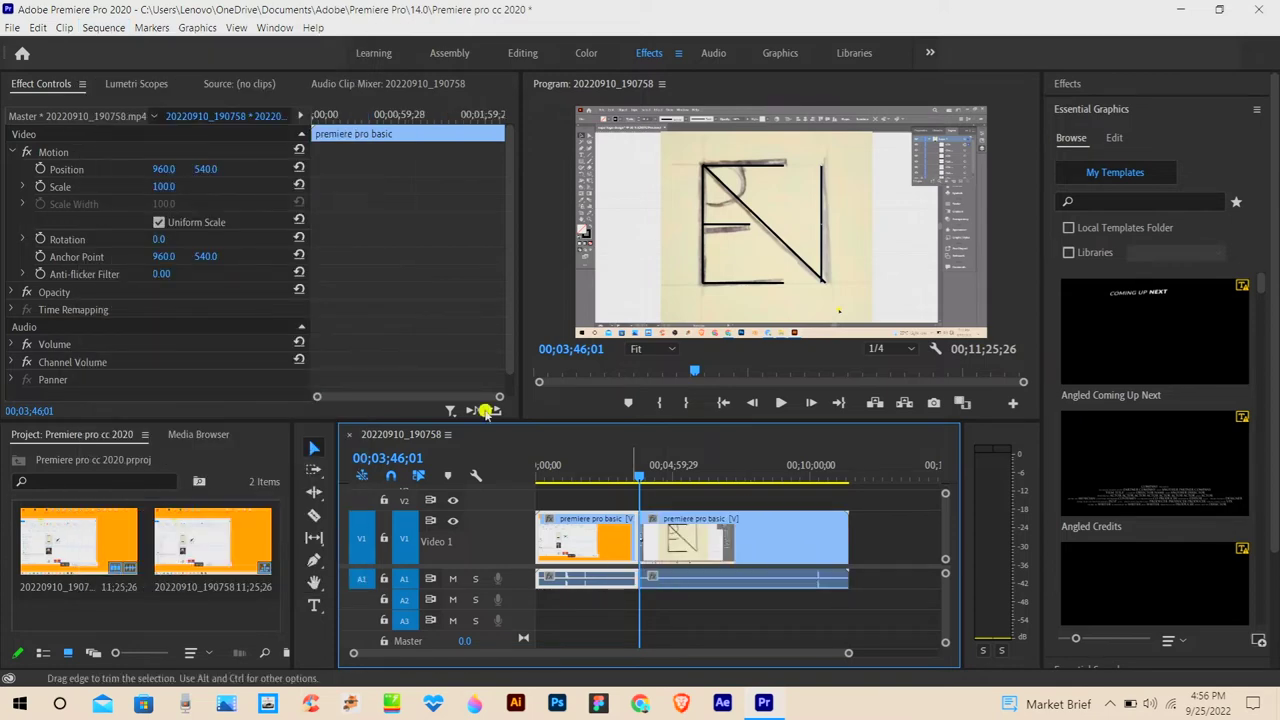
{"action": "key", "text": "ctrl+z"}
{"action": "left_click", "coordinate": [103, 27]}
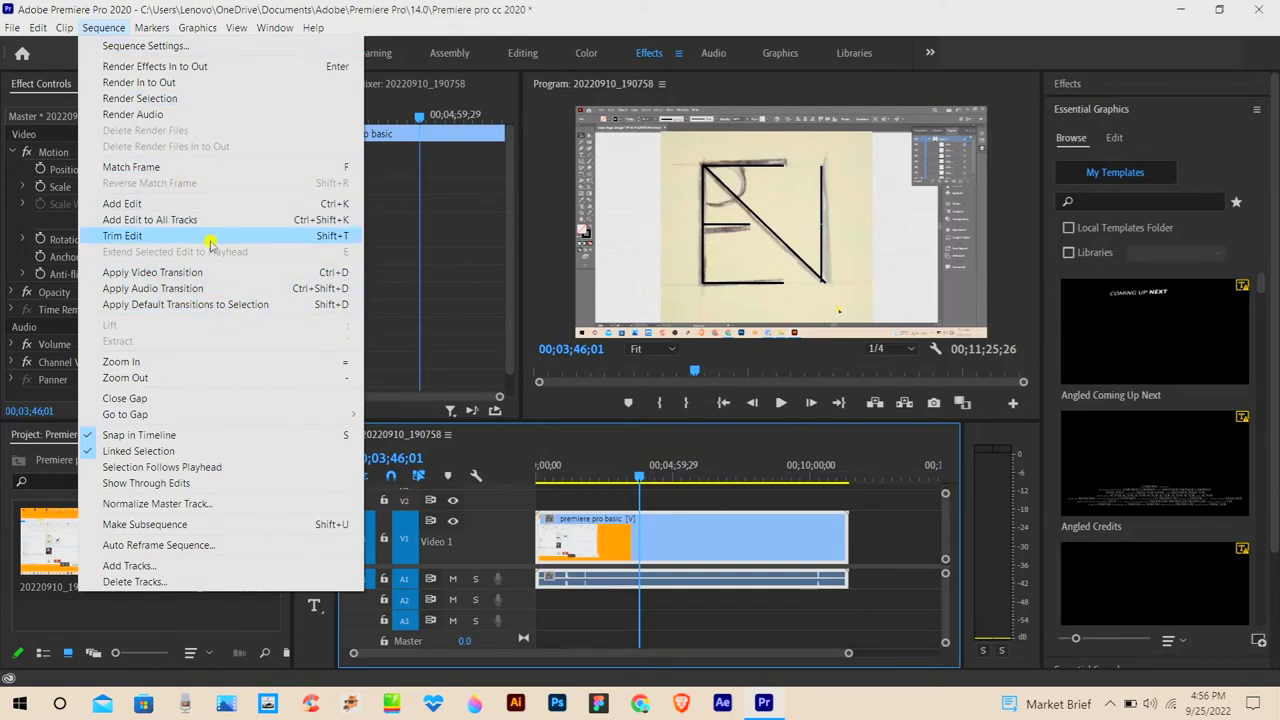
{"action": "left_click", "coordinate": [694, 538]}
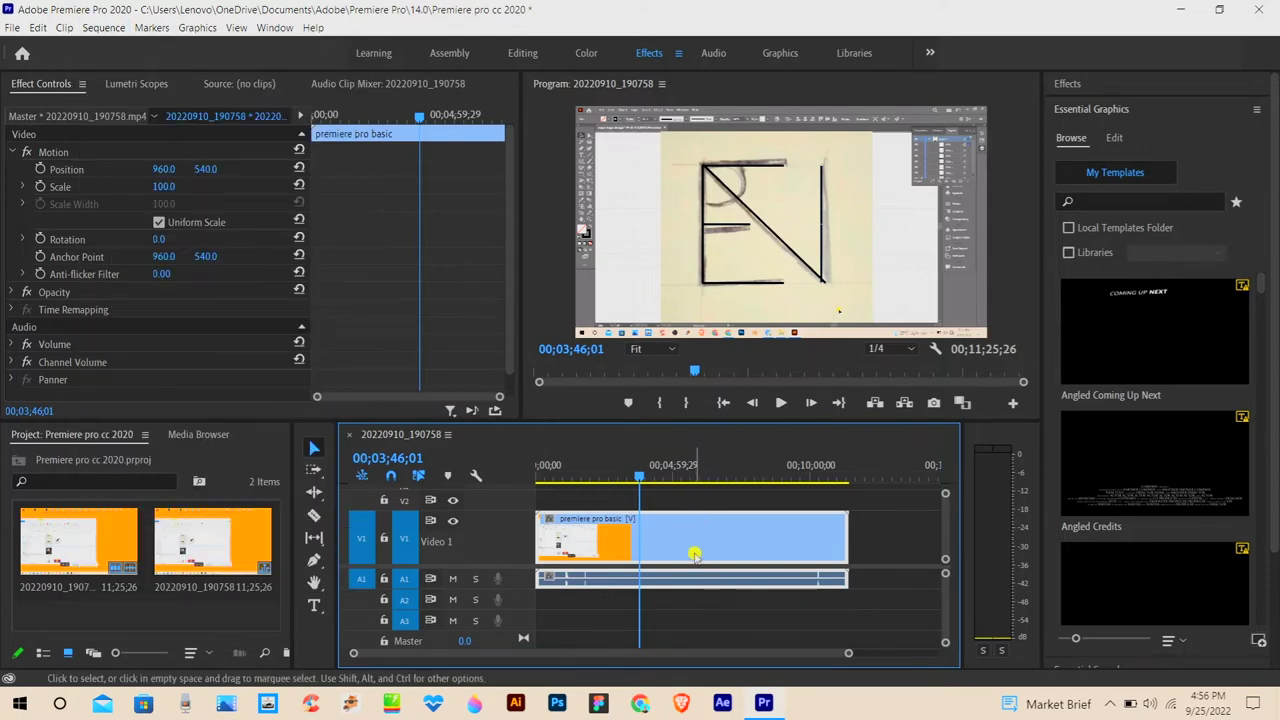
Dismiss the Audio Gain dialog and apply the default Cross Dissolve transition to the clip
{"action": "key", "text": "g"}
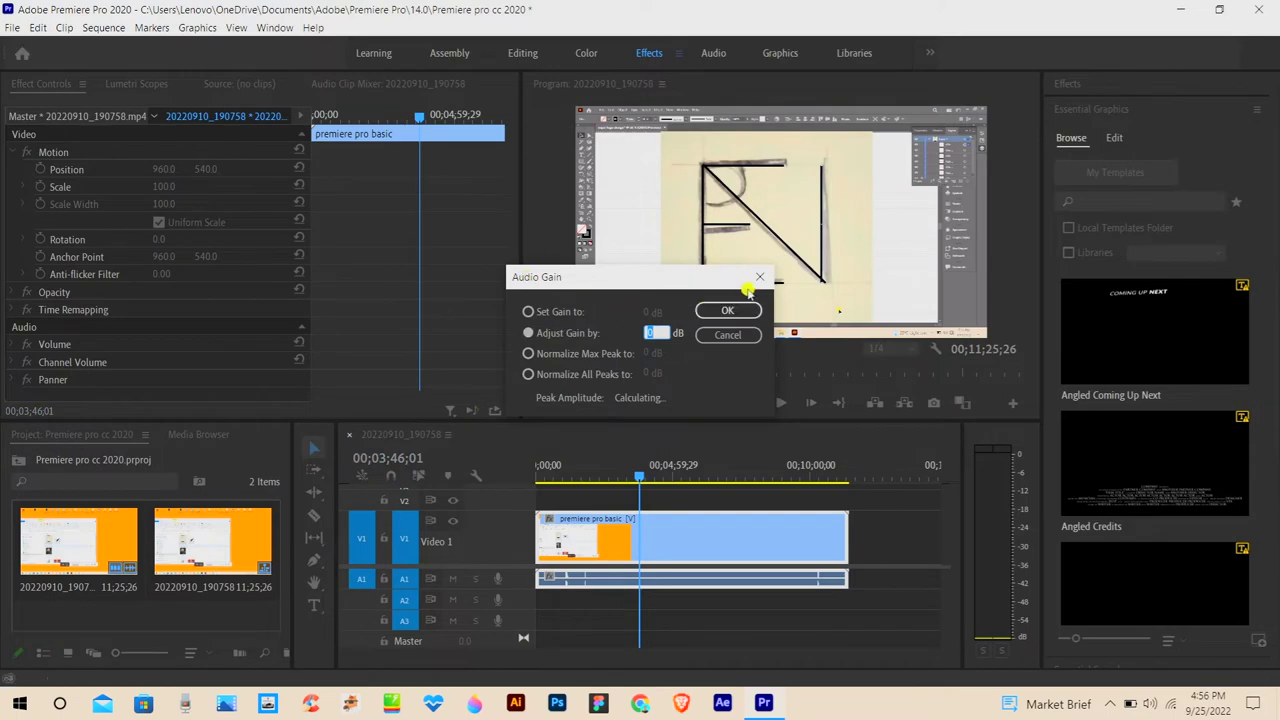
{"action": "left_click", "coordinate": [760, 277]}
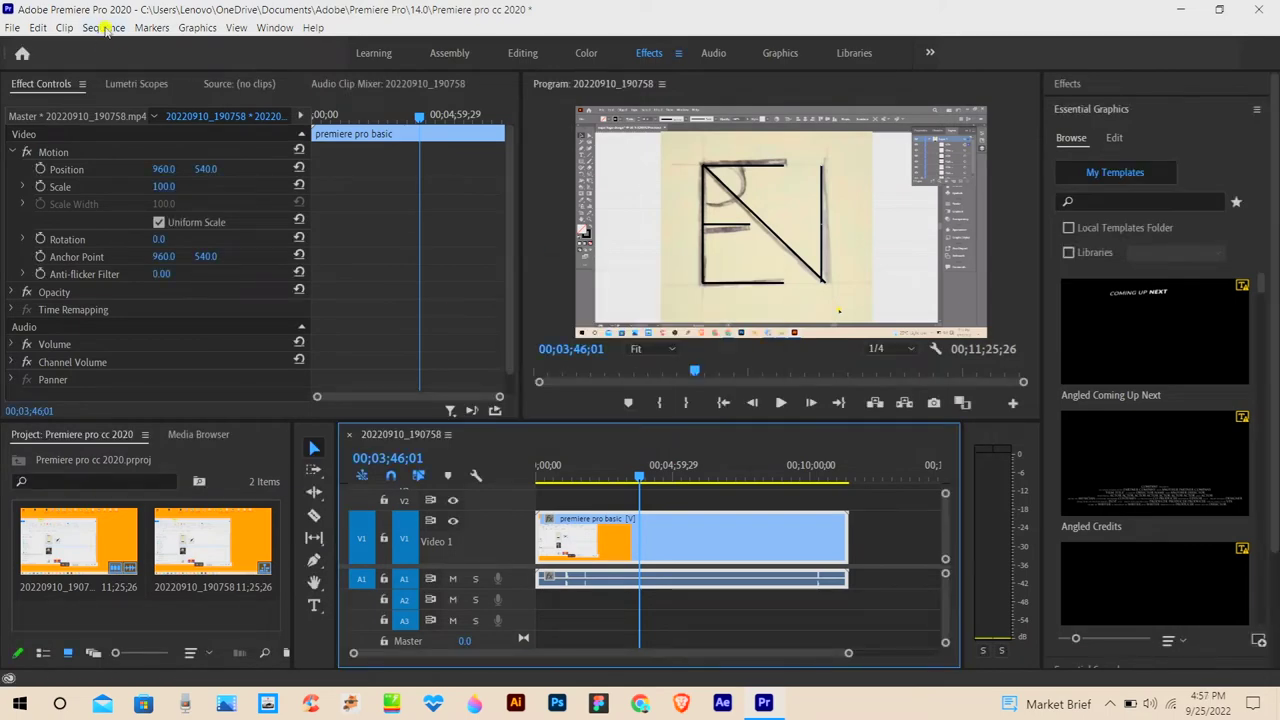
{"action": "left_click", "coordinate": [104, 28]}
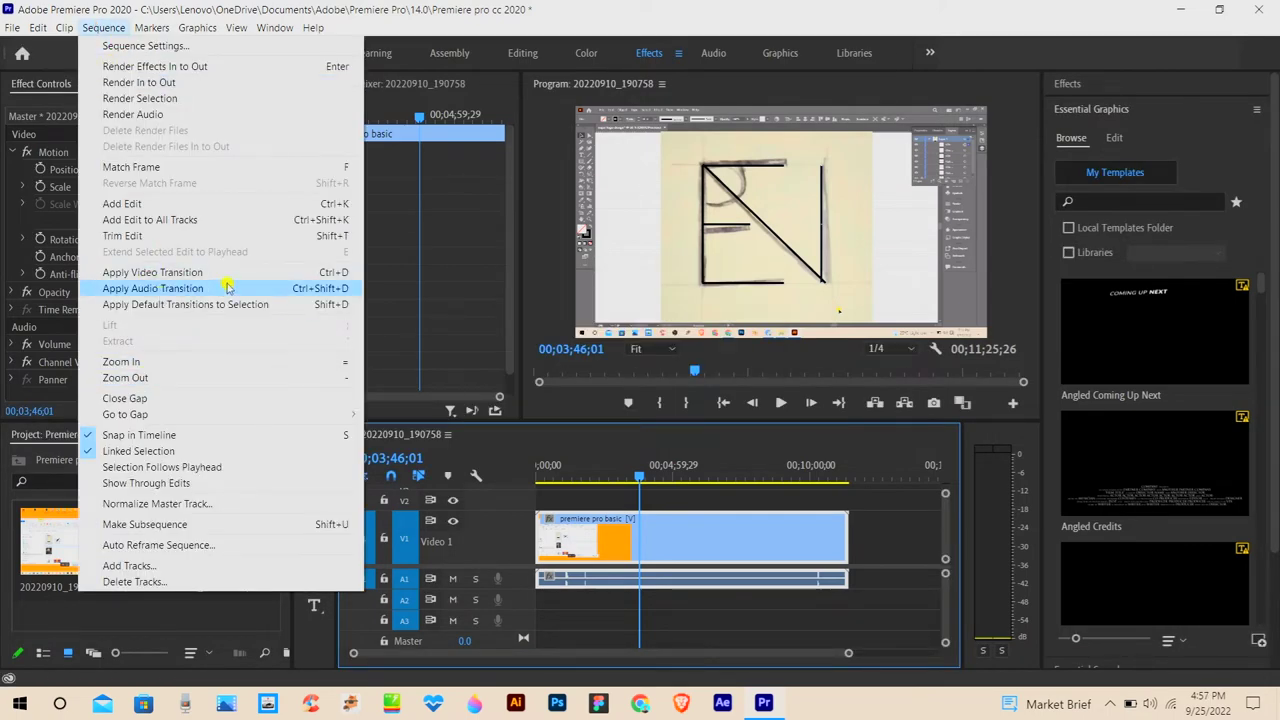
{"action": "left_click", "coordinate": [212, 272]}
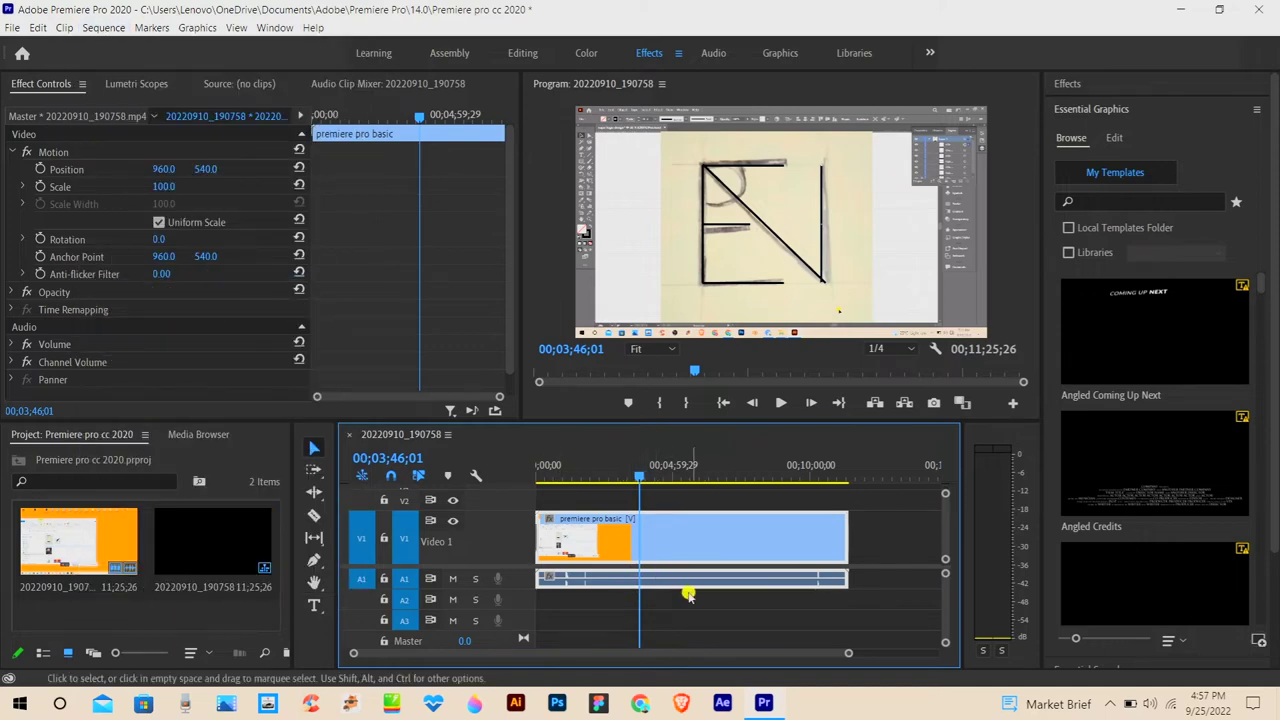
Jump to the sequence start and zoom in on the Cross Dissolve at the clip's beginning
{"action": "left_click_drag", "start_coordinate": [848, 653], "coordinate": [697, 655]}
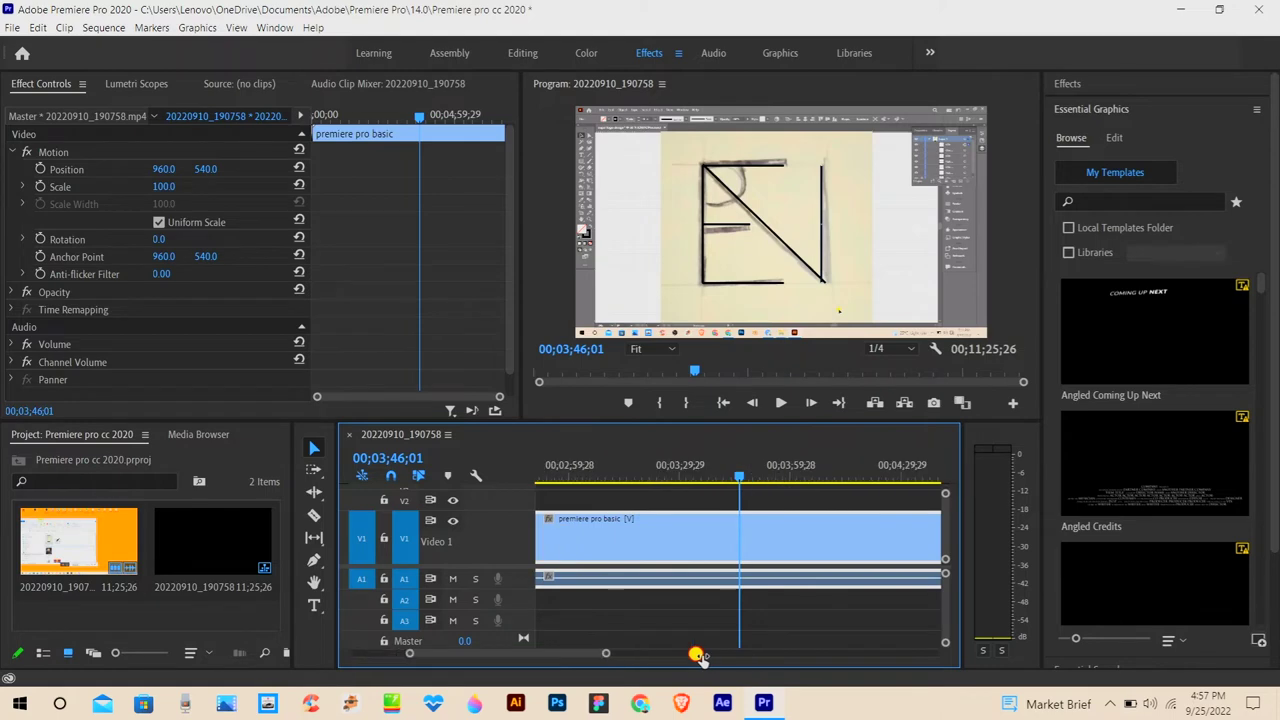
{"action": "key", "text": "Home"}
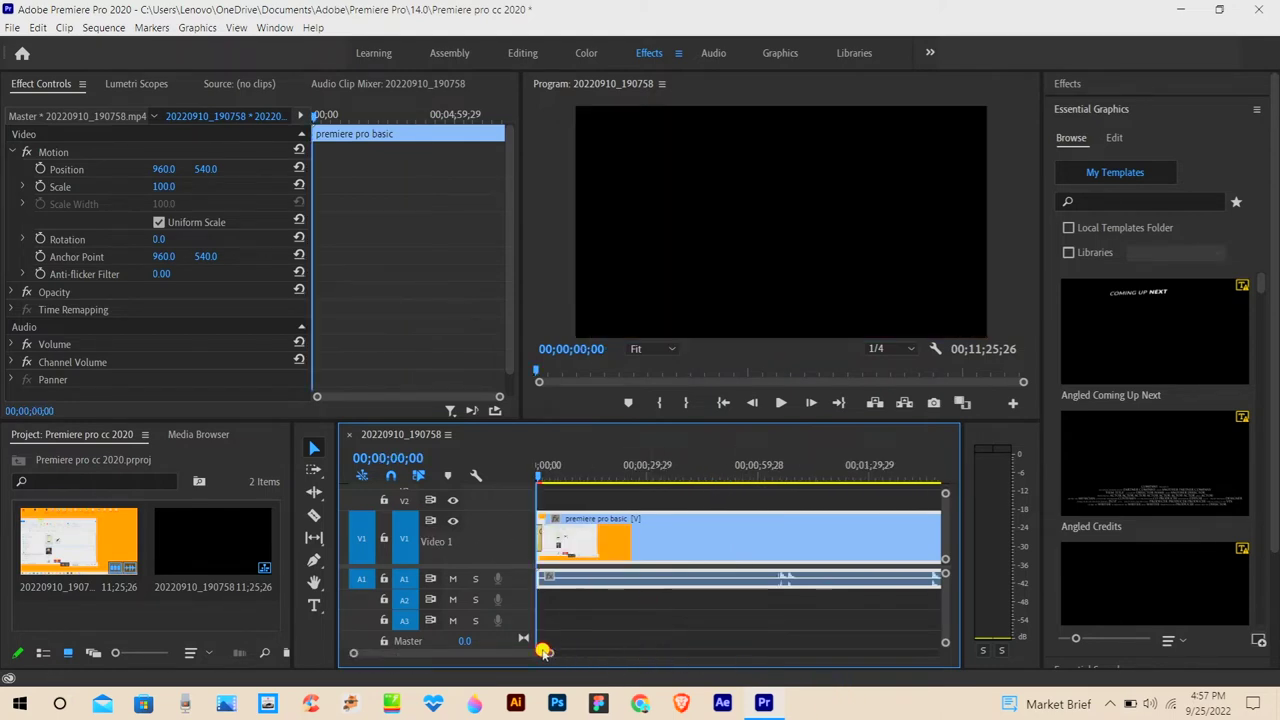
{"action": "left_click_drag", "start_coordinate": [541, 653], "coordinate": [450, 652]}
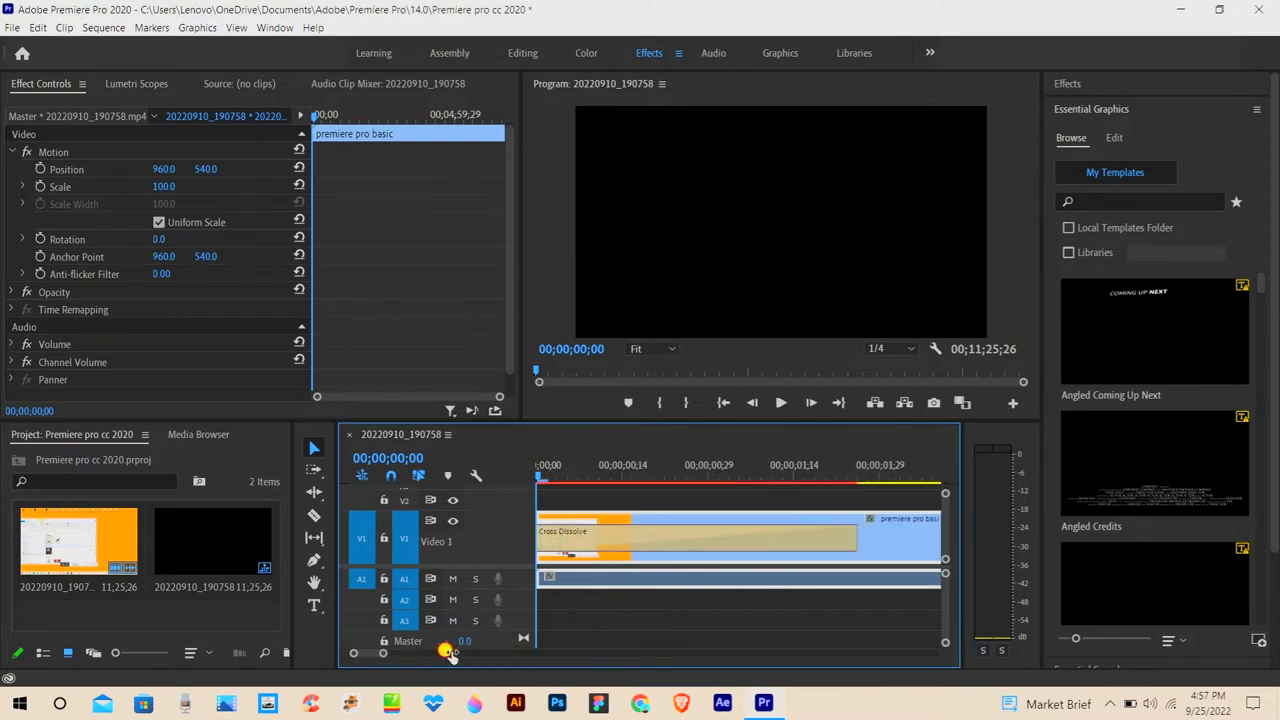
{"action": "mouse_move", "coordinate": [450, 652]}
{"action": "left_mouse_down"}
{"action": "mouse_move", "coordinate": [377, 654]}
{"action": "mouse_move", "coordinate": [501, 653]}
{"action": "left_mouse_up"}
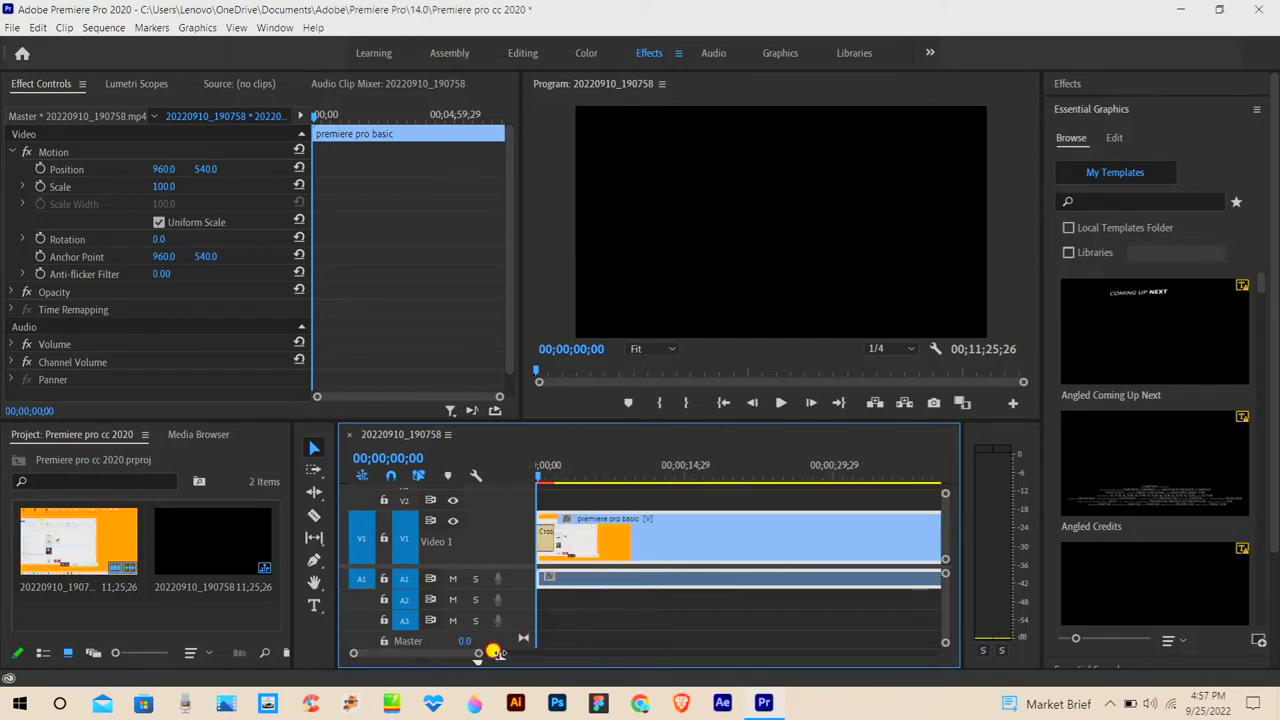
{"action": "double_click", "coordinate": [541, 536]}
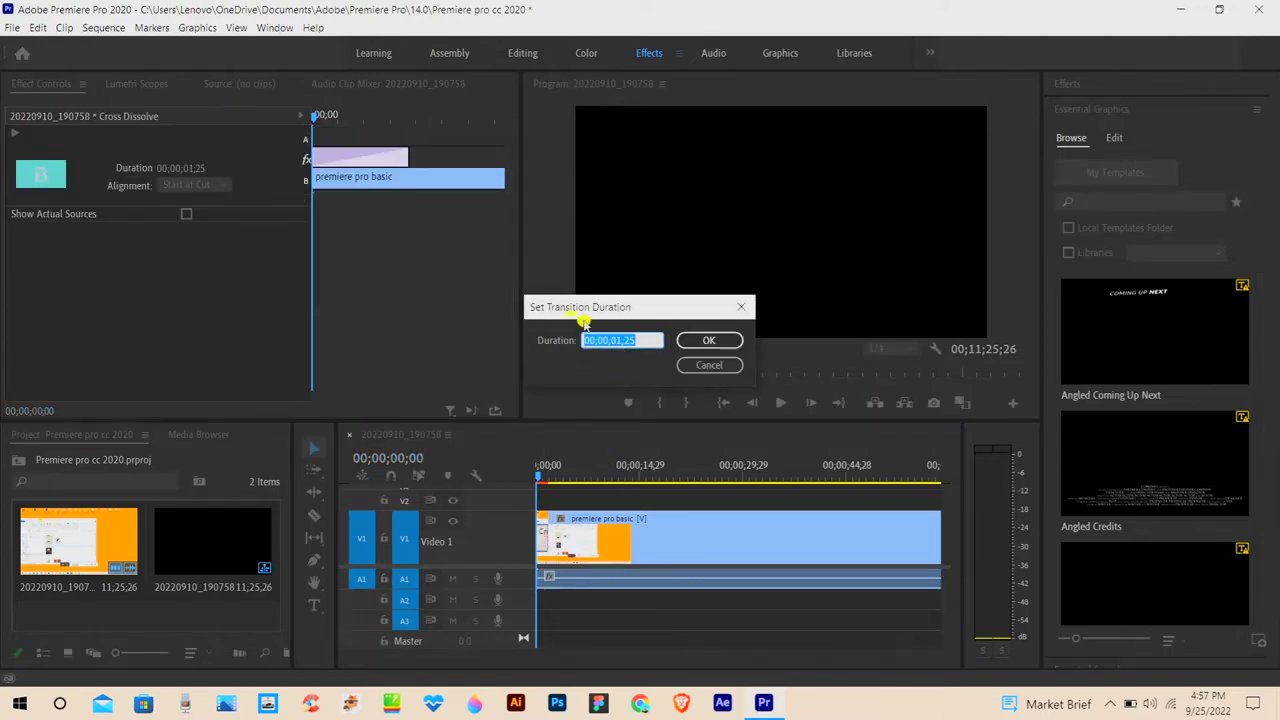
Shorten the Cross Dissolve to 00;00;01;23
{"action": "left_click", "coordinate": [709, 341]}
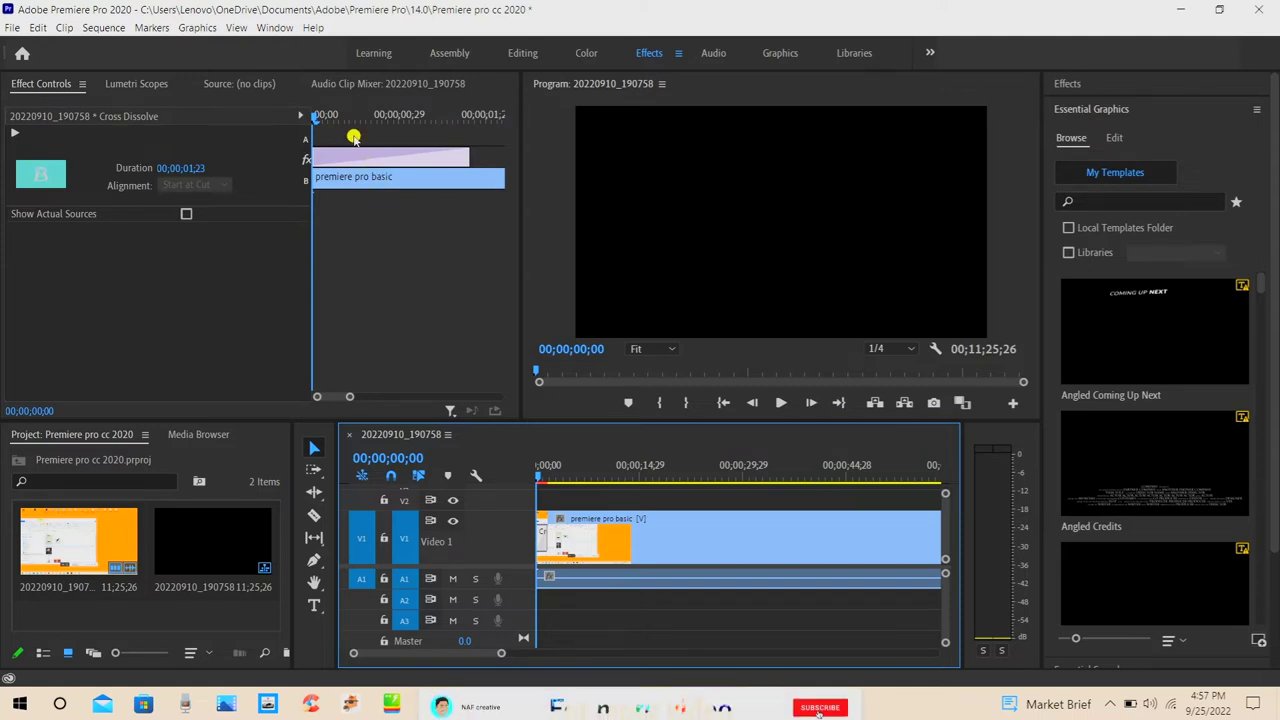
{"action": "left_click", "coordinate": [283, 30]}
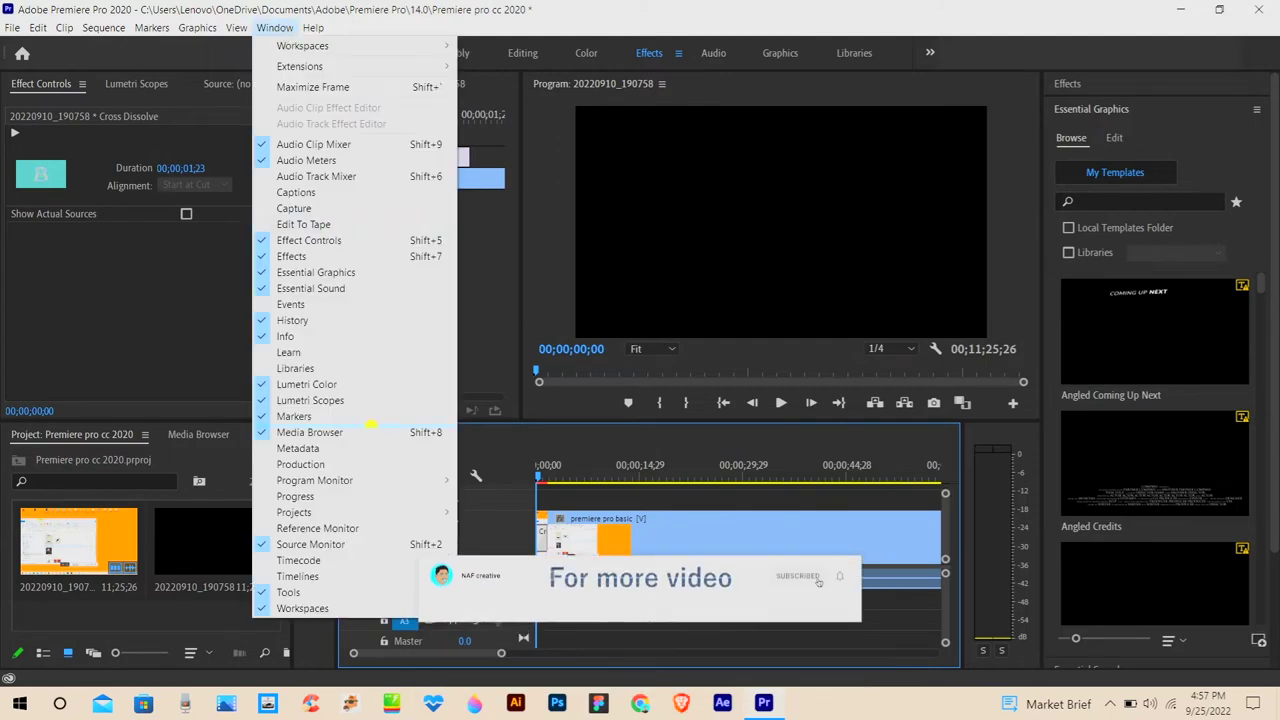
Bring up the Effects panel and dock it beside Effect Controls in the top-left panel group
{"action": "left_click", "coordinate": [355, 509]}
{"action": "left_click", "coordinate": [283, 28]}
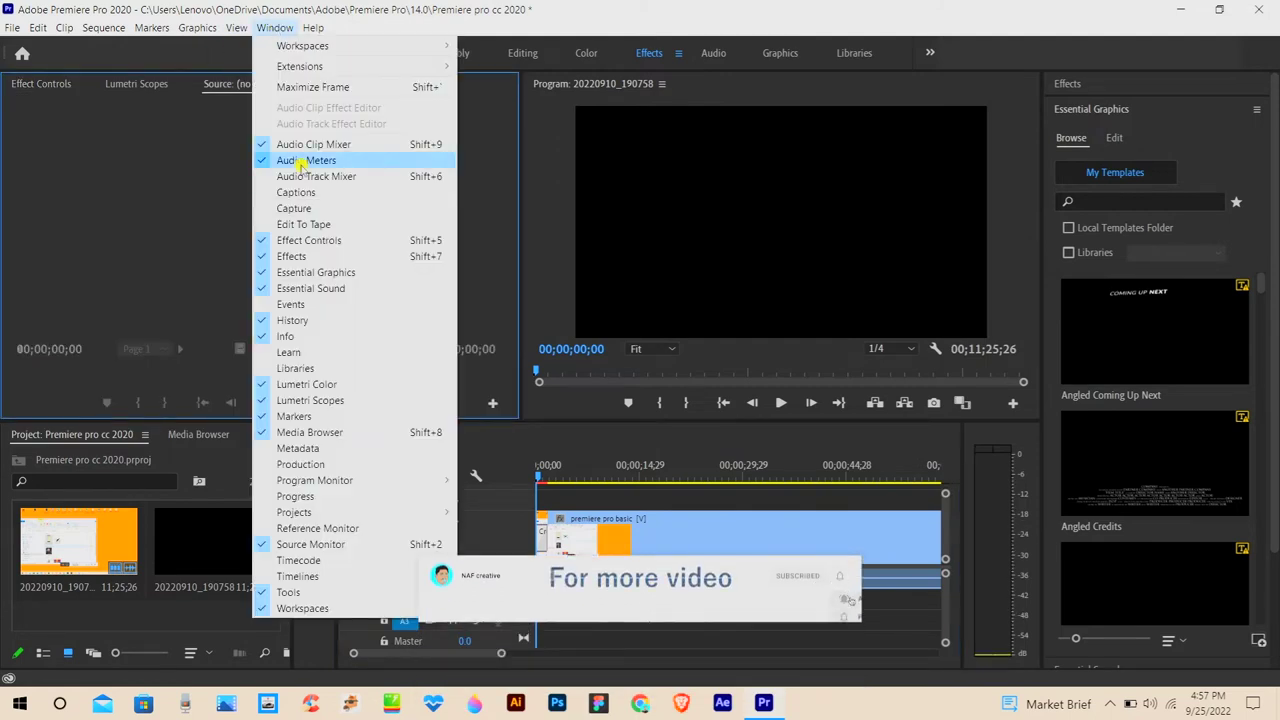
{"action": "left_click", "coordinate": [294, 256]}
{"action": "left_click_drag", "start_coordinate": [1068, 84], "coordinate": [236, 88]}
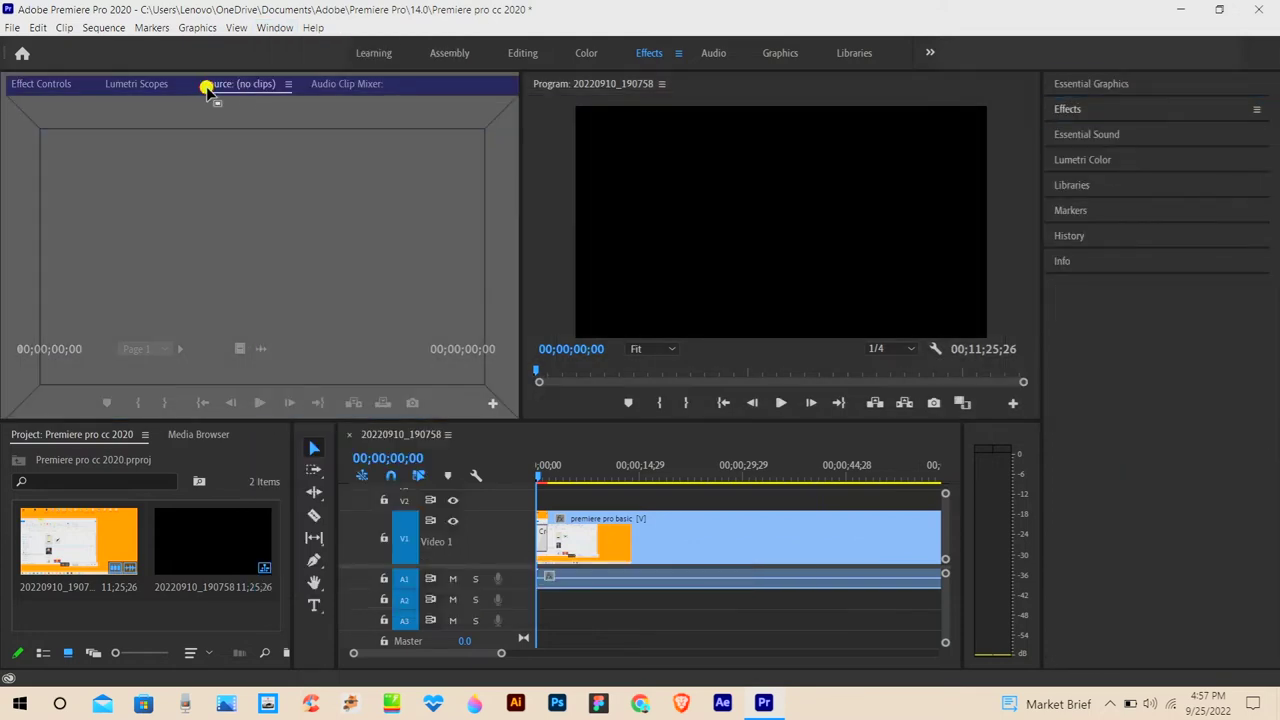
{"action": "left_click_drag", "start_coordinate": [206, 86], "coordinate": [206, 86]}
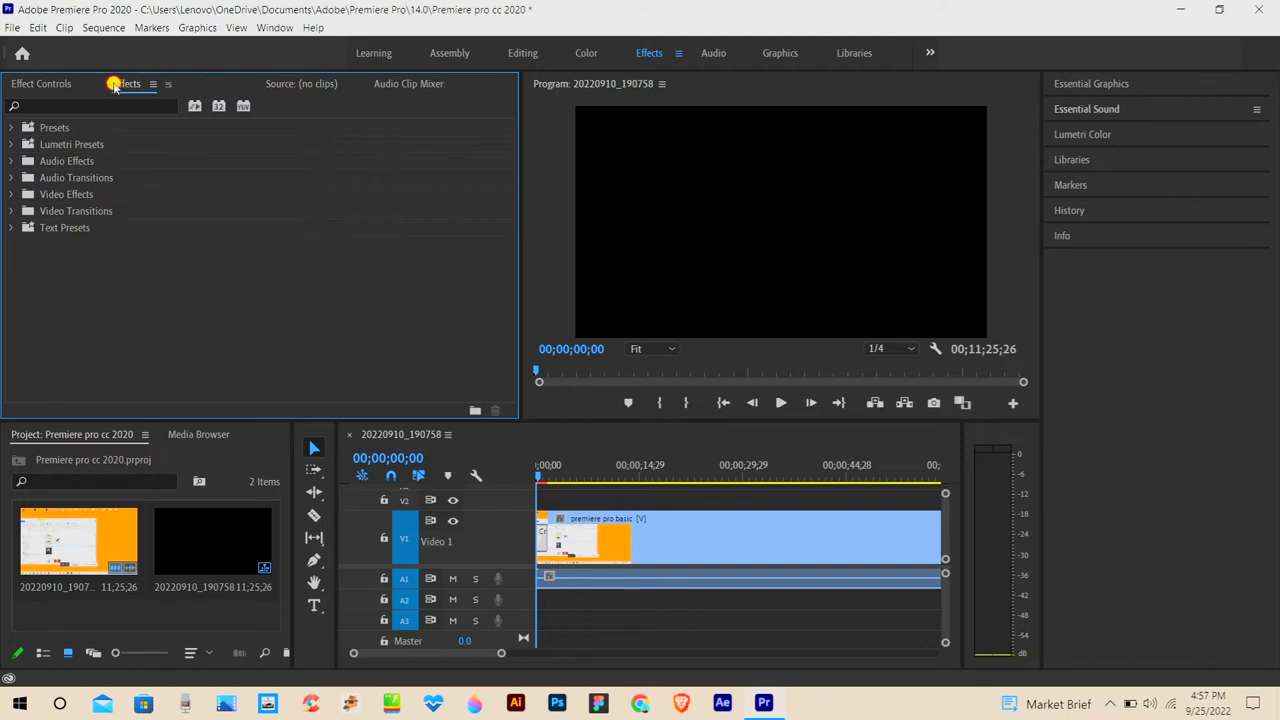
{"action": "left_click_drag", "start_coordinate": [213, 88], "coordinate": [110, 85]}
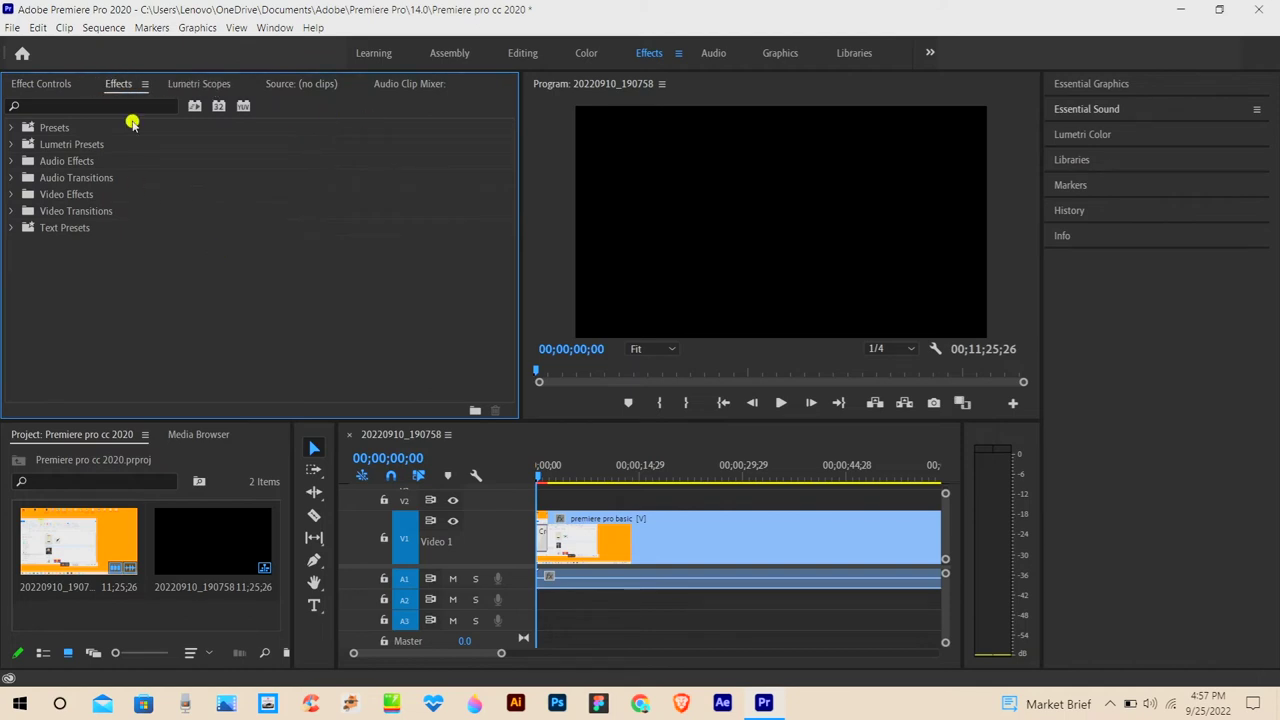
Search the effects for 'crop' and apply Crop to the premiere pro basic clip
{"action": "left_click", "coordinate": [82, 104]}
{"action": "type", "text": "rop"}
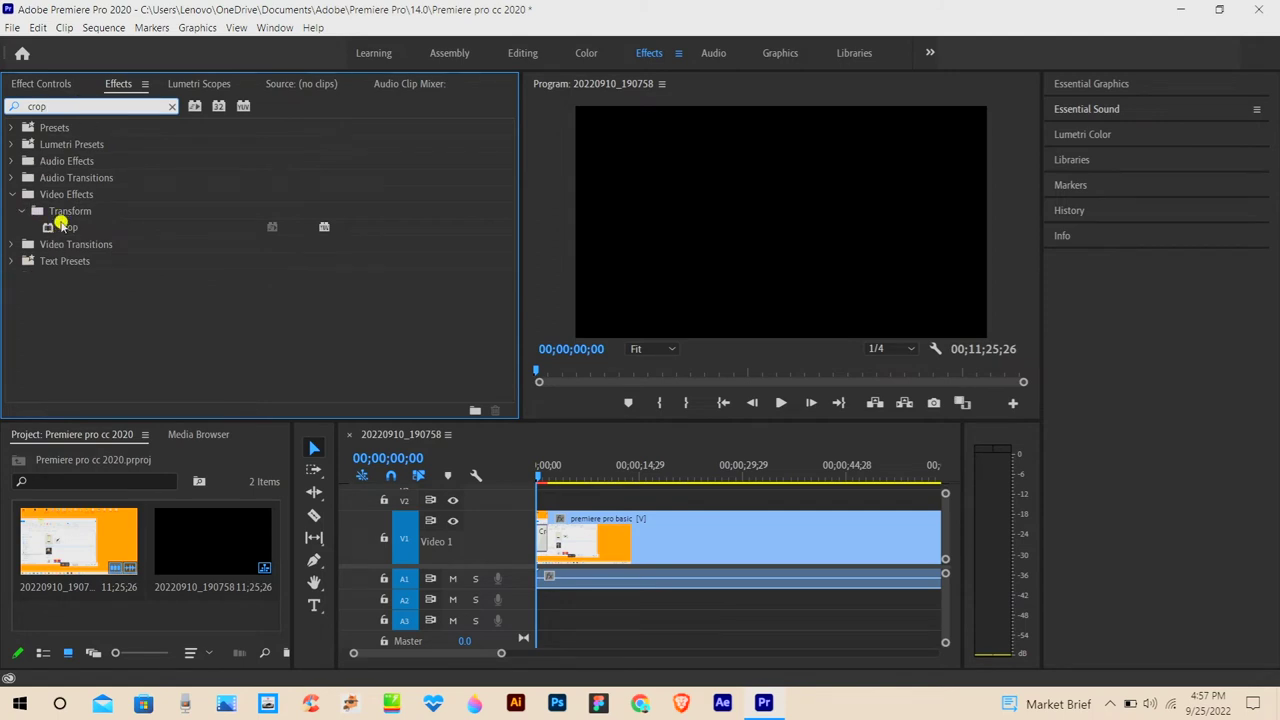
{"action": "mouse_move", "coordinate": [92, 228]}
{"action": "left_mouse_down"}
{"action": "mouse_move", "coordinate": [338, 274]}
{"action": "mouse_move", "coordinate": [652, 540]}
{"action": "left_mouse_up"}
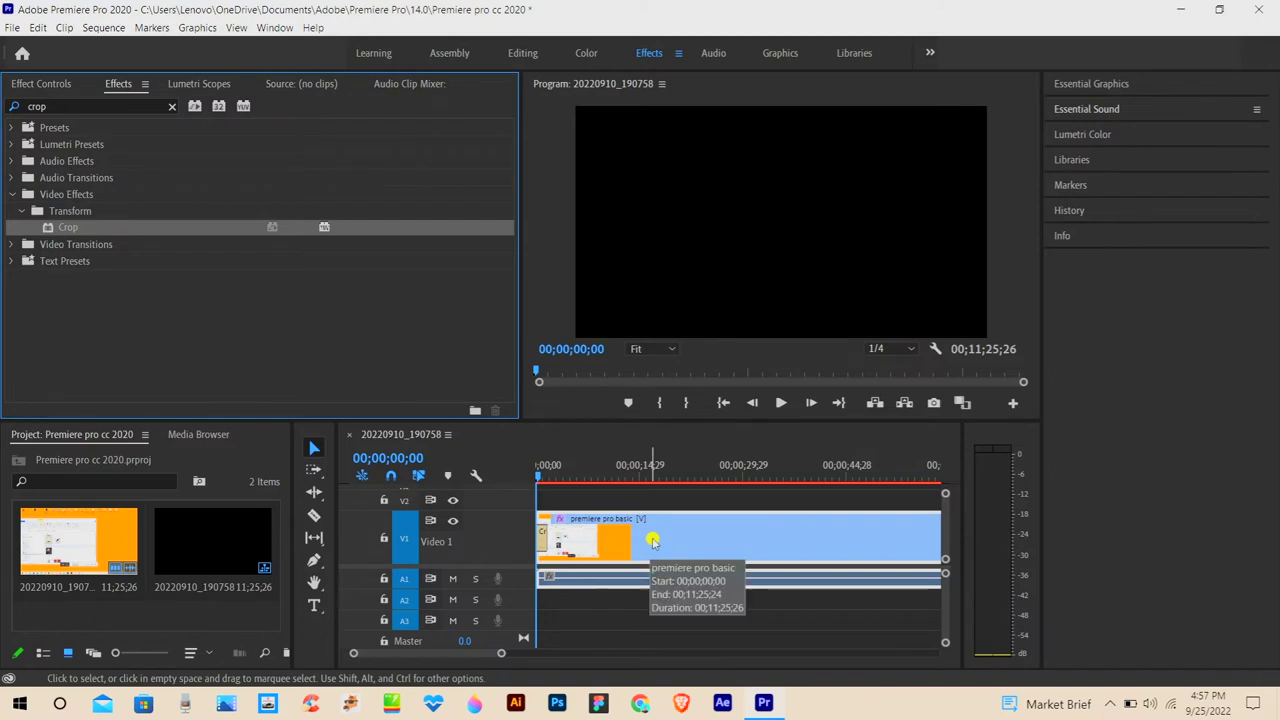
{"action": "left_click", "coordinate": [705, 465]}
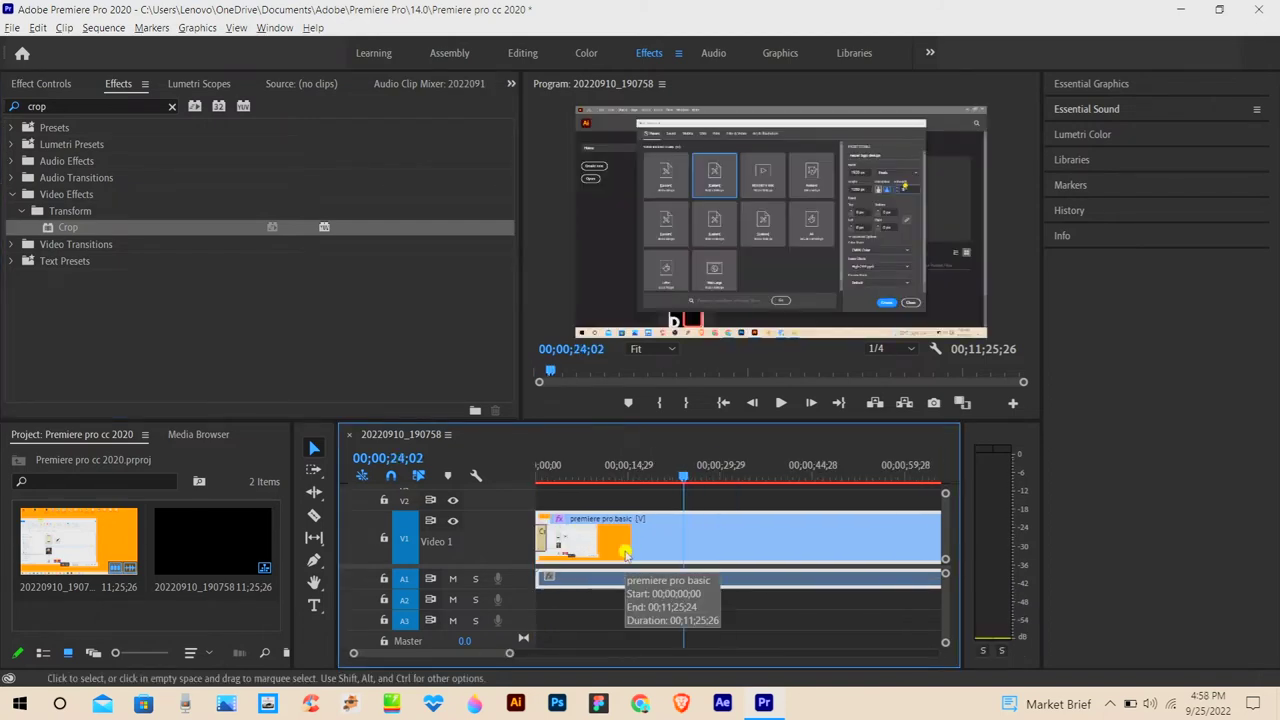
{"action": "key", "text": "minus"}
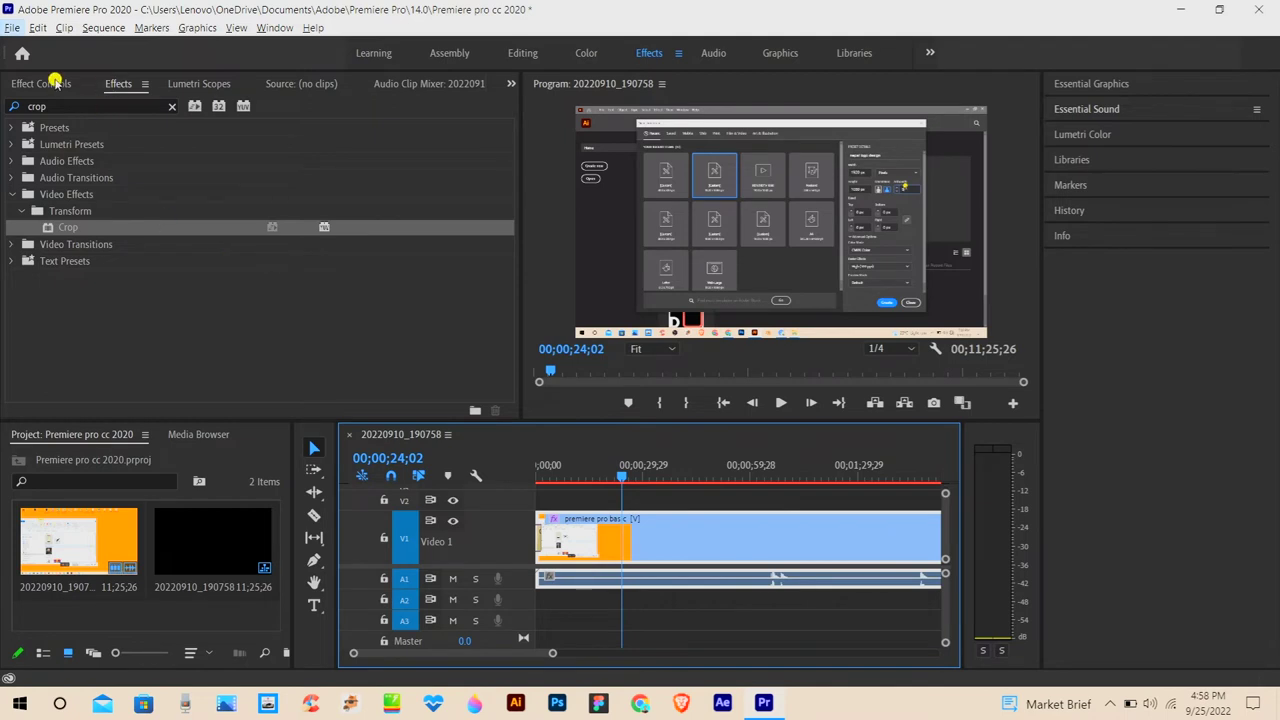
In Effect Controls, set the Crop effect's Bottom and Top values to 5.0%
{"action": "left_click", "coordinate": [55, 83]}
{"action": "scroll", "coordinate": [140, 340], "scroll_direction": "down", "scroll_amount": 2}
{"action": "scroll", "coordinate": [155, 334], "scroll_direction": "down", "scroll_amount": 2}
{"action": "left_click", "coordinate": [170, 329]}
{"action": "type", "text": "5"}
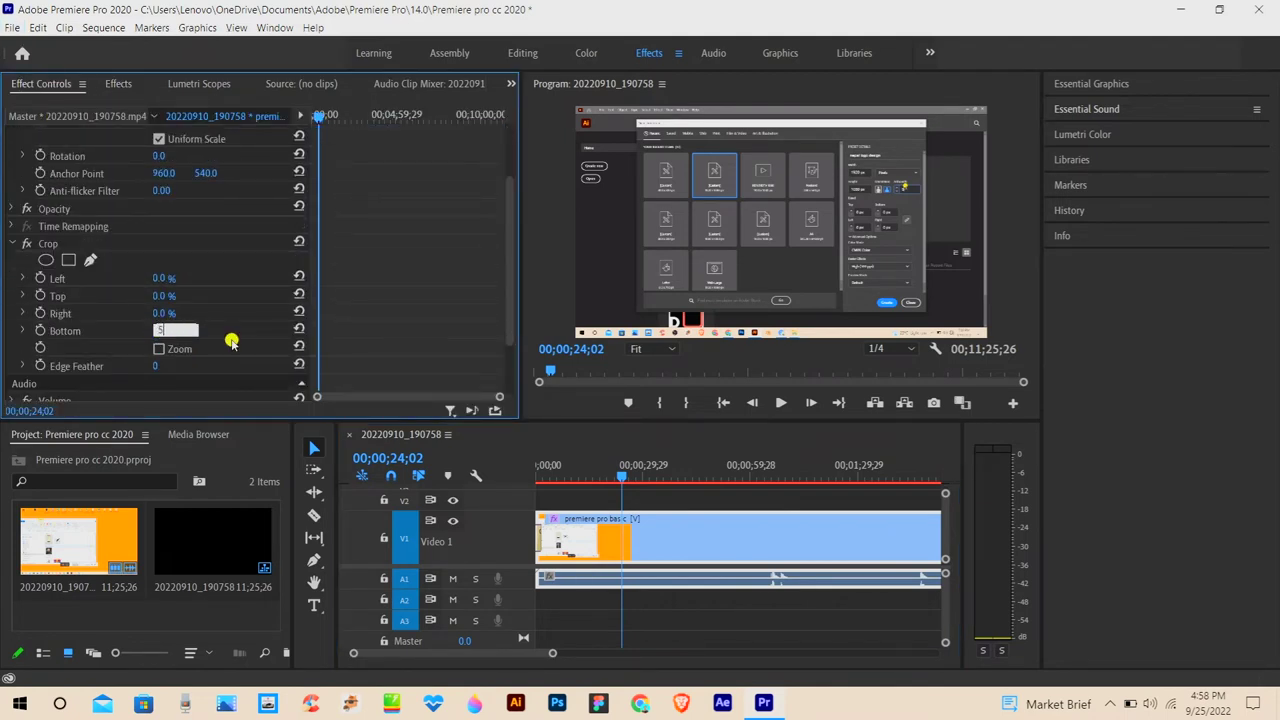
{"action": "key", "text": "Return"}
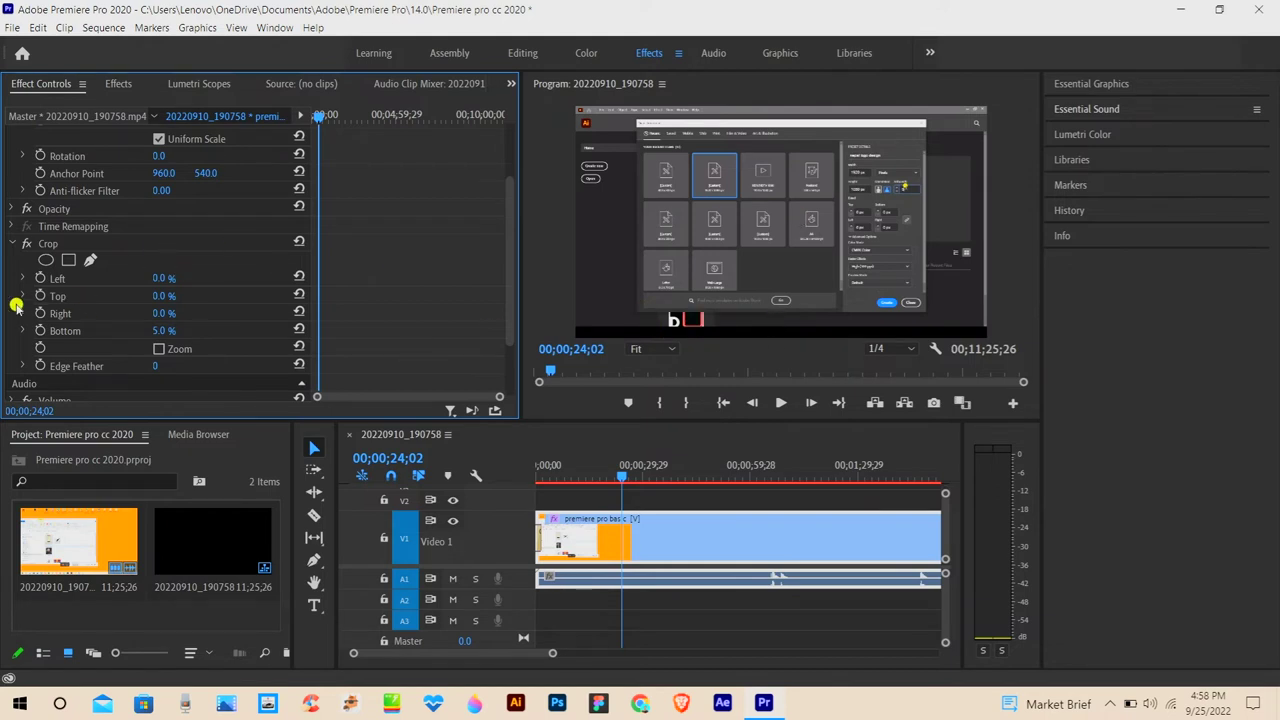
{"action": "left_click", "coordinate": [167, 293]}
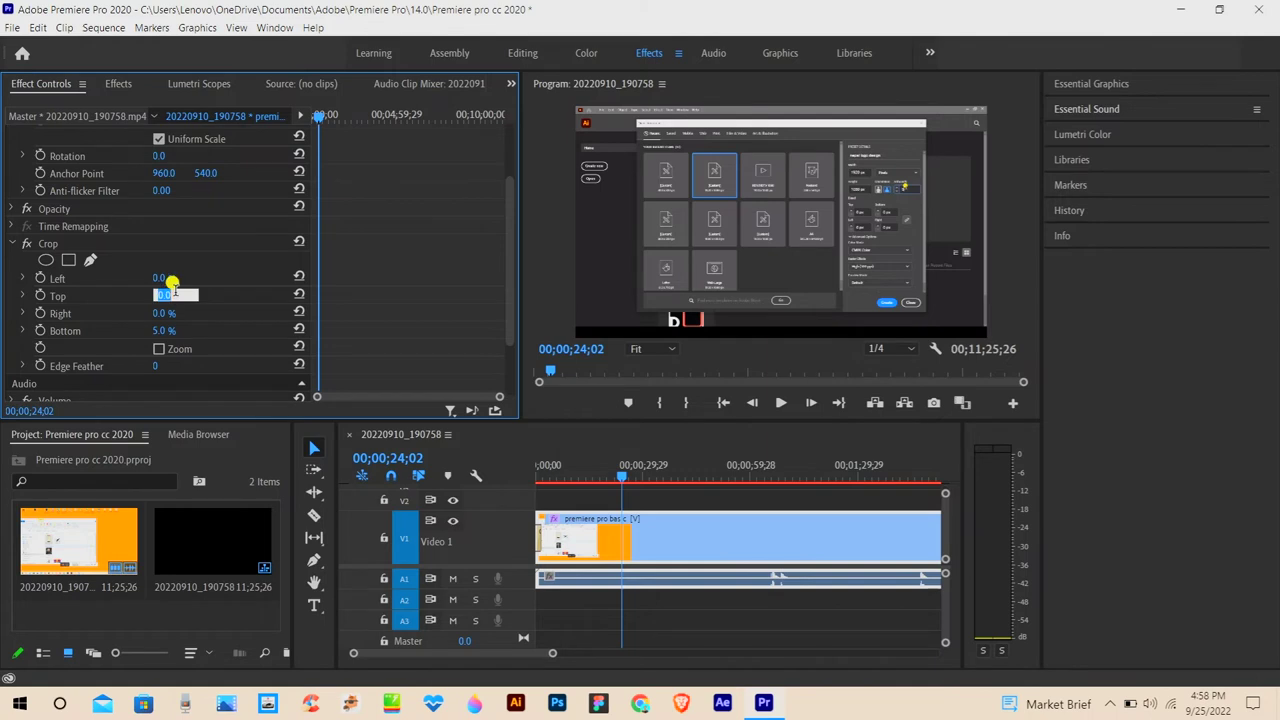
{"action": "type", "text": "5"}
{"action": "key", "text": "Return"}
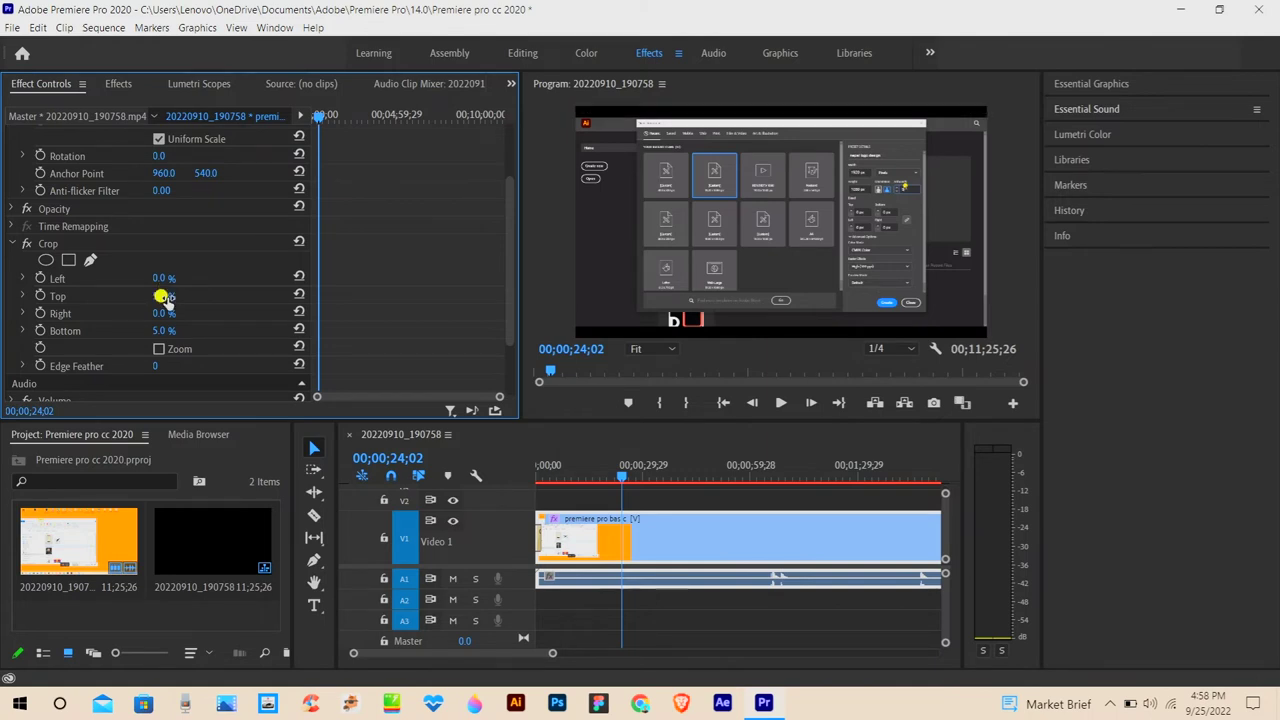
{"action": "left_click_drag", "start_coordinate": [624, 477], "coordinate": [640, 477]}
{"action": "left_click", "coordinate": [153, 28]}
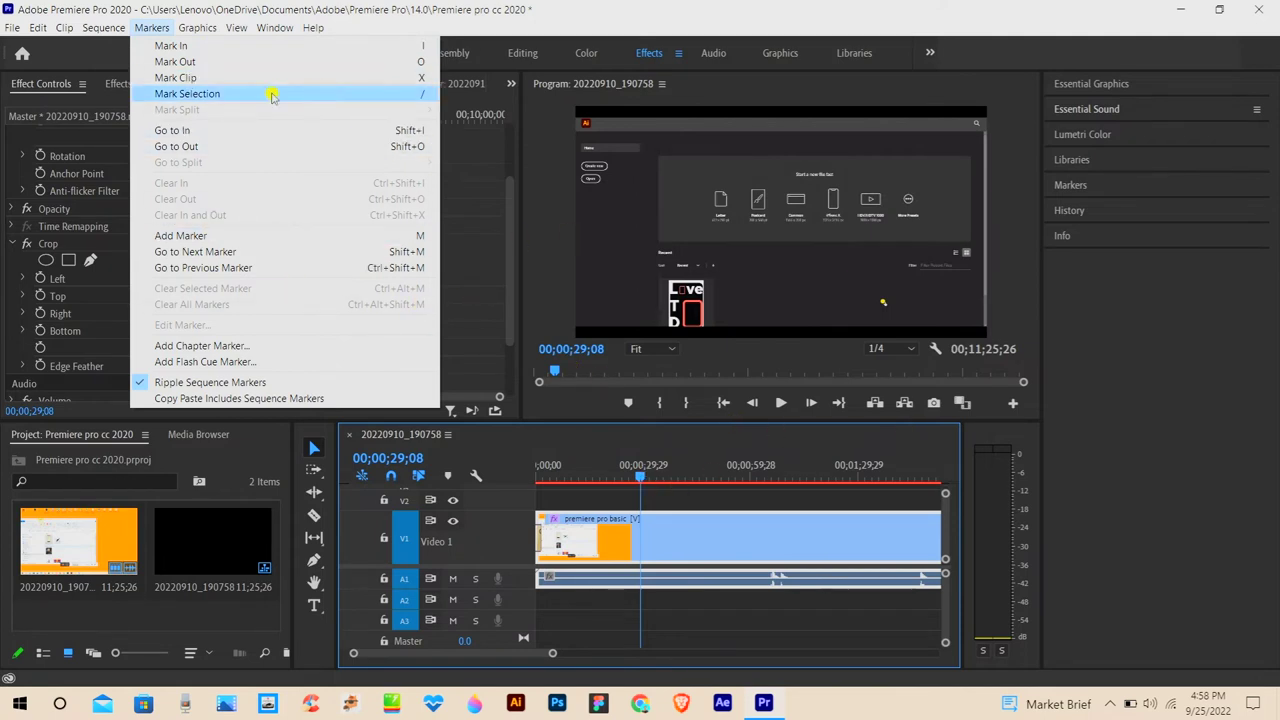
Mark an In point at 00;00;56;28 and an Out point at 00;01;27;15
{"action": "left_click", "coordinate": [700, 500]}
{"action": "left_click", "coordinate": [741, 465]}
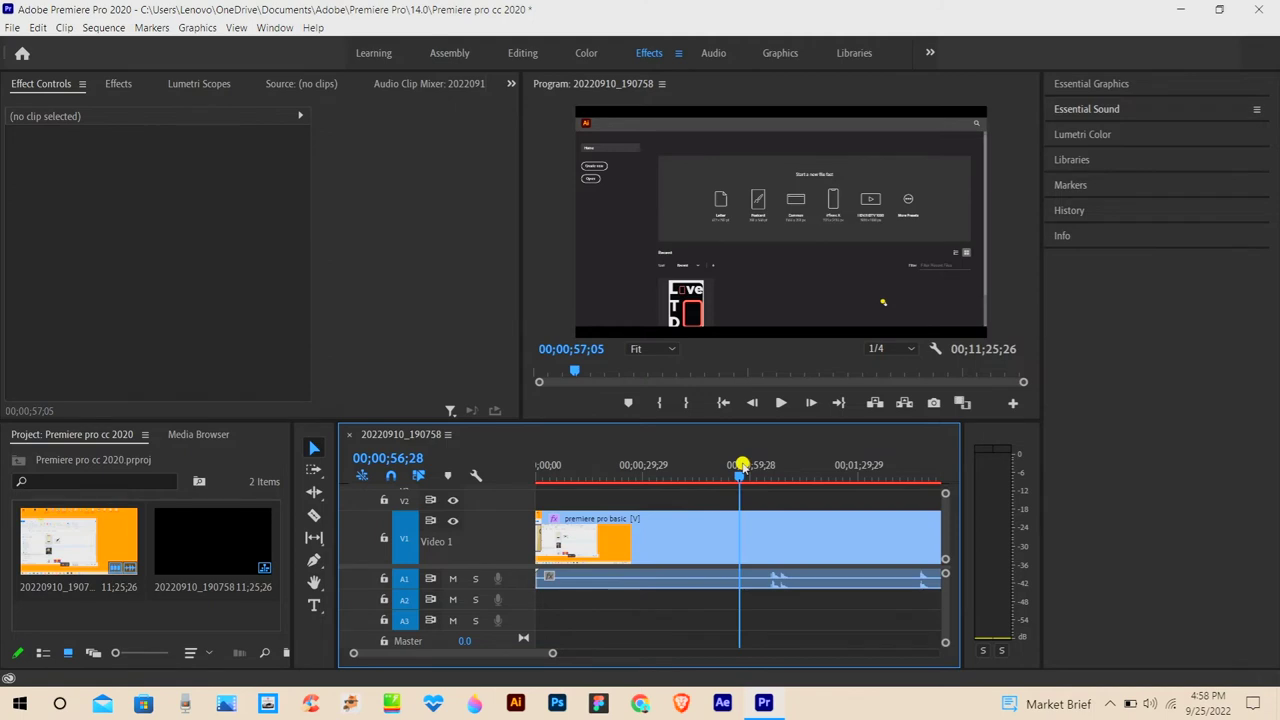
{"action": "key", "text": "i"}
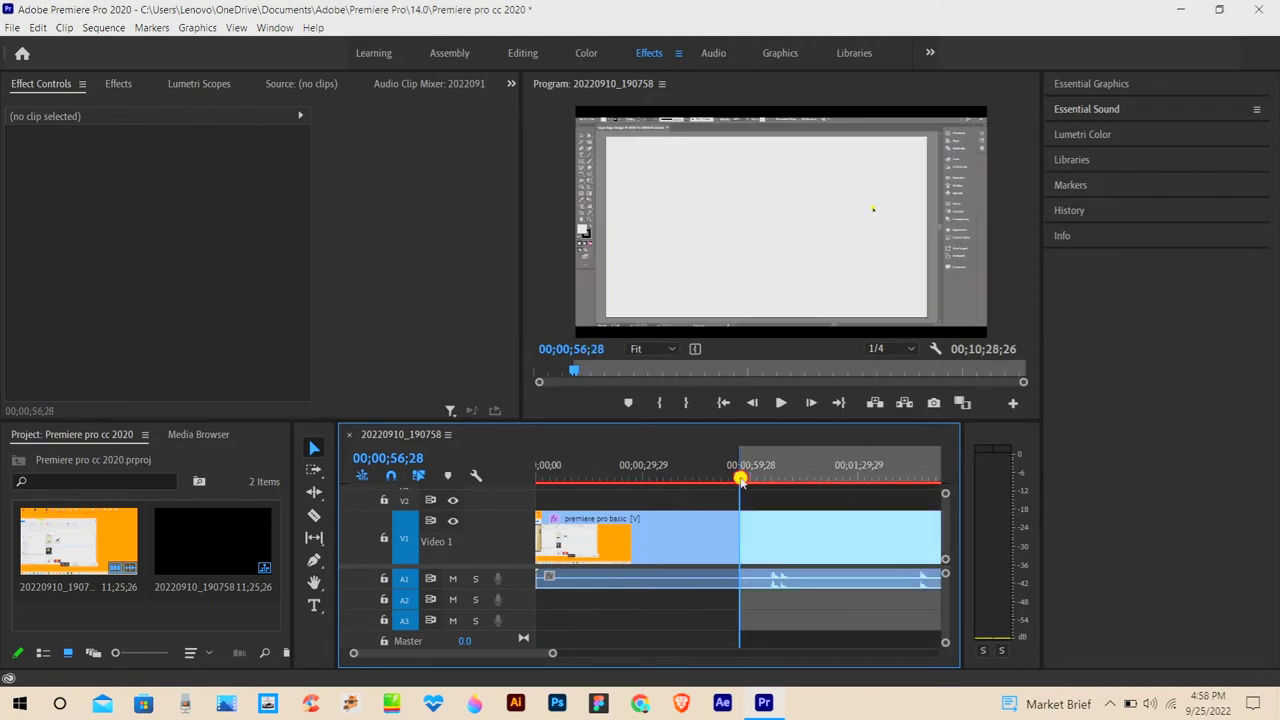
{"action": "left_click", "coordinate": [851, 471]}
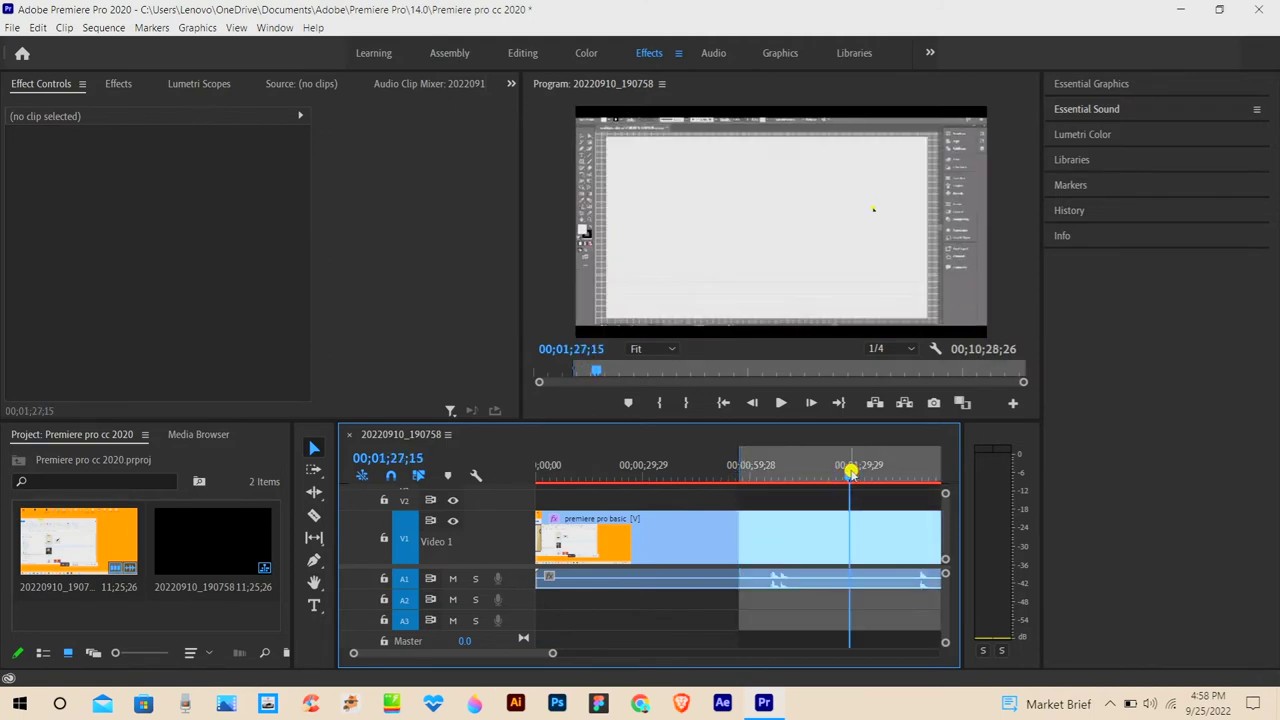
{"action": "key", "text": "o"}
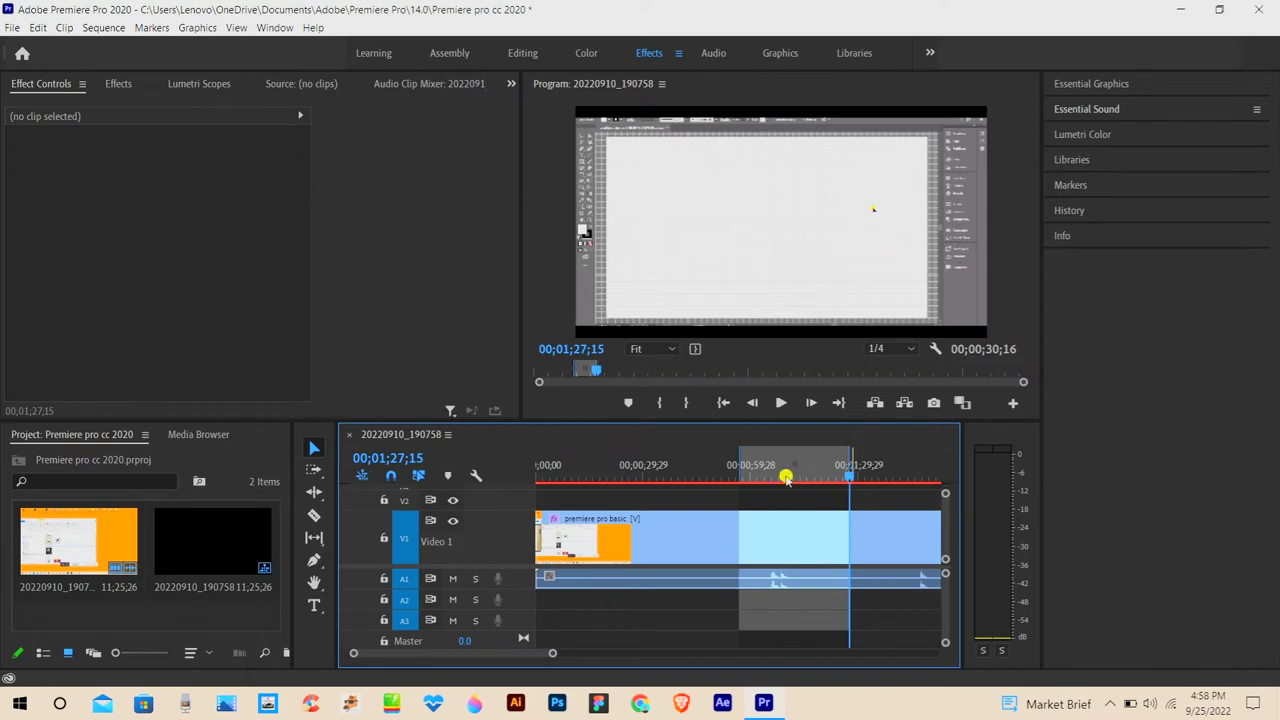
Clear the In and Out points, then jump the playhead back to the previous marker
{"action": "right_click", "coordinate": [786, 477]}
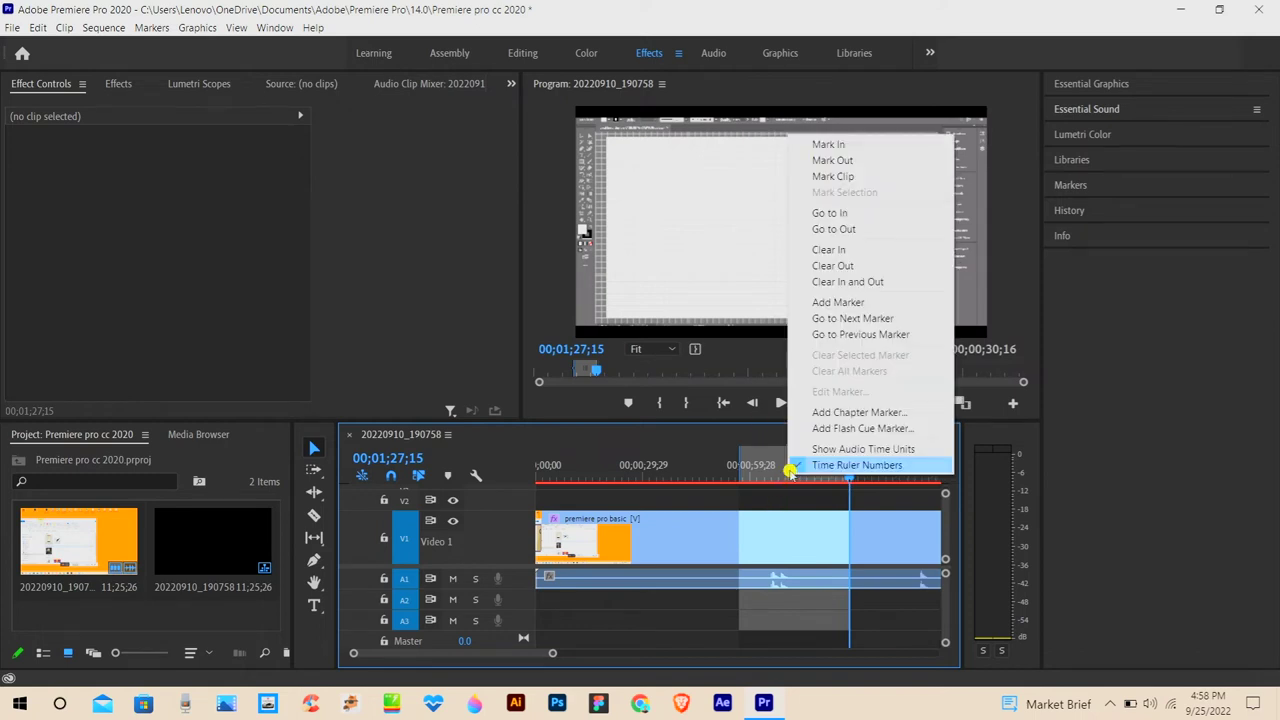
{"action": "left_click", "coordinate": [845, 283]}
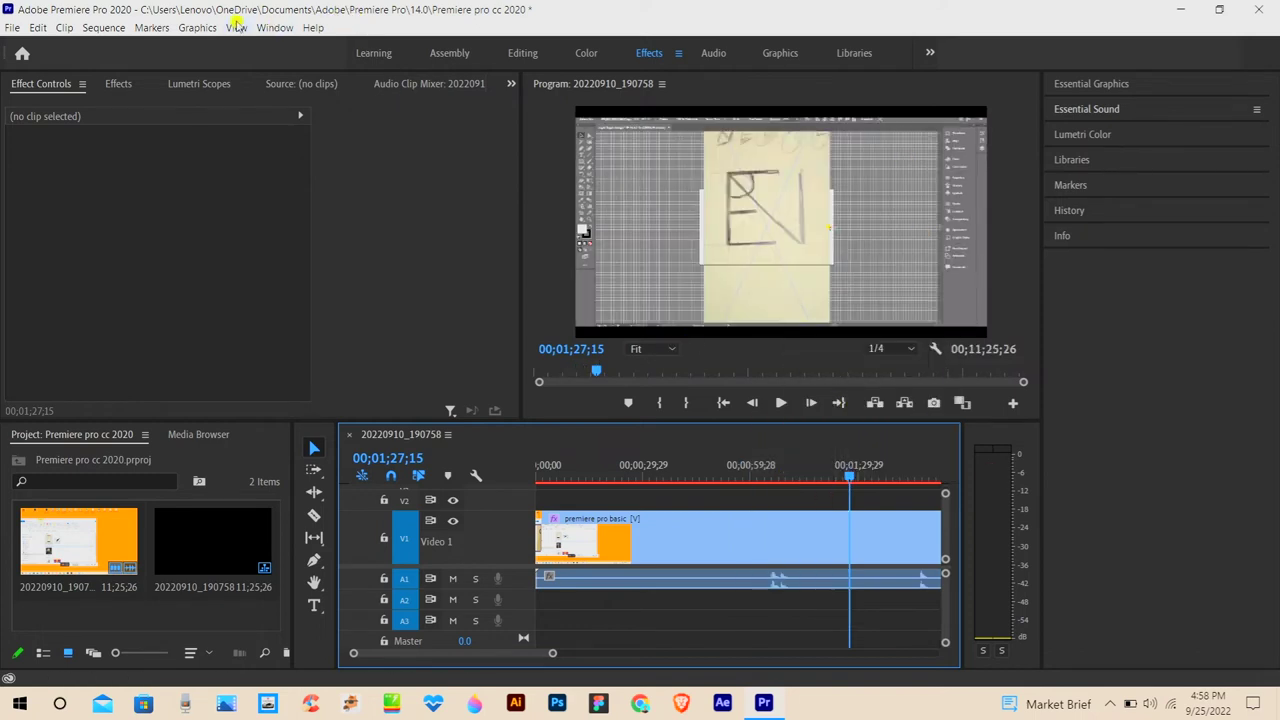
{"action": "left_click", "coordinate": [157, 28]}
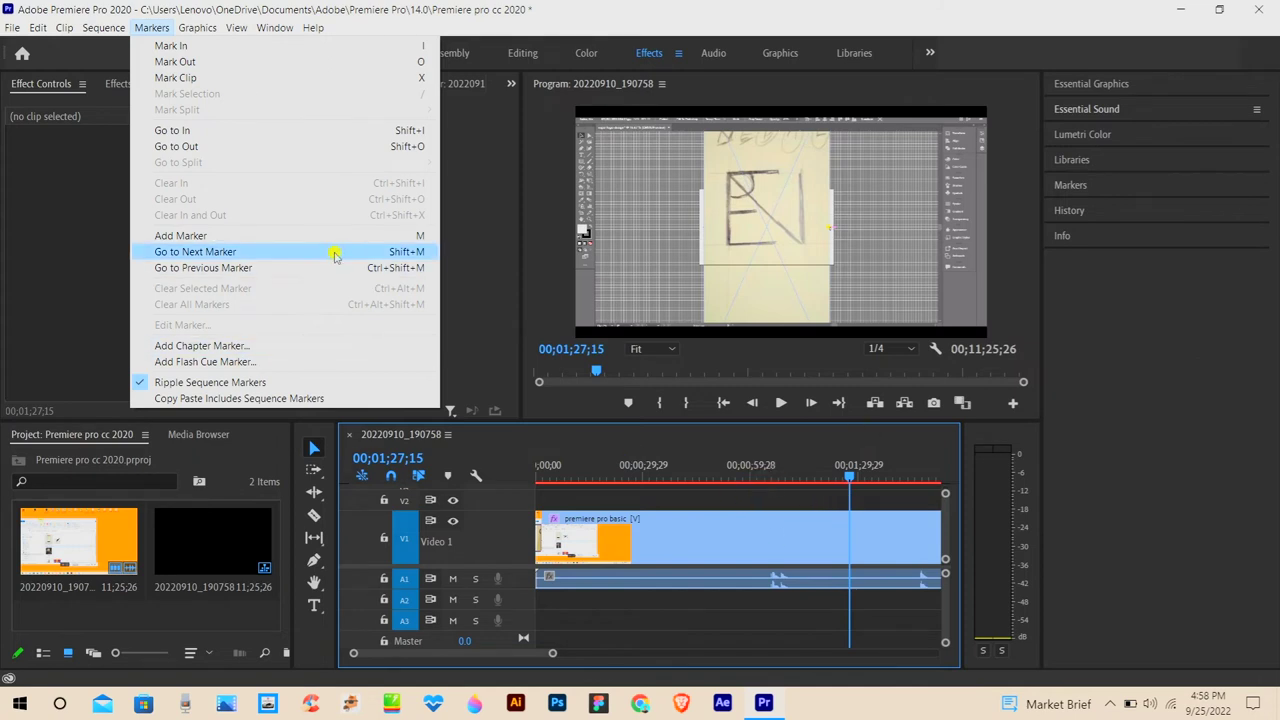
{"action": "key", "text": "ctrl+shift+m"}
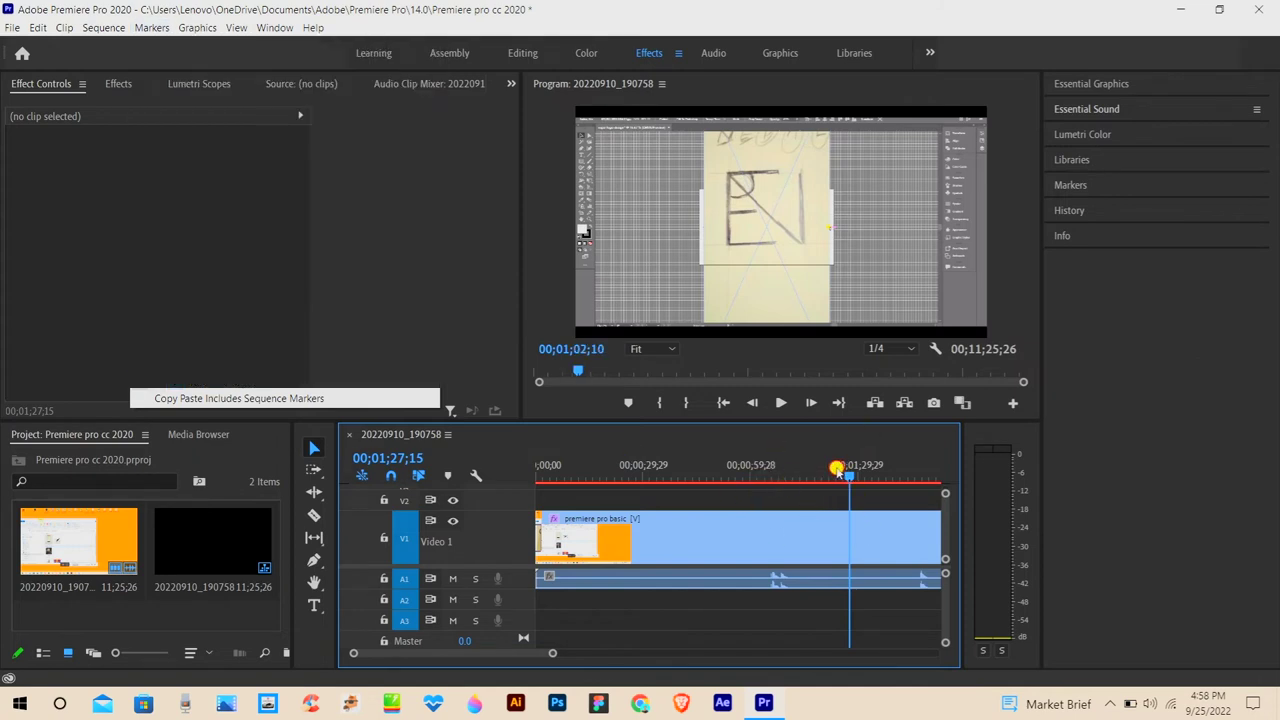
Add sequence markers at 00;01;01;05 and 00;01;08;06
{"action": "left_click", "coordinate": [152, 28]}
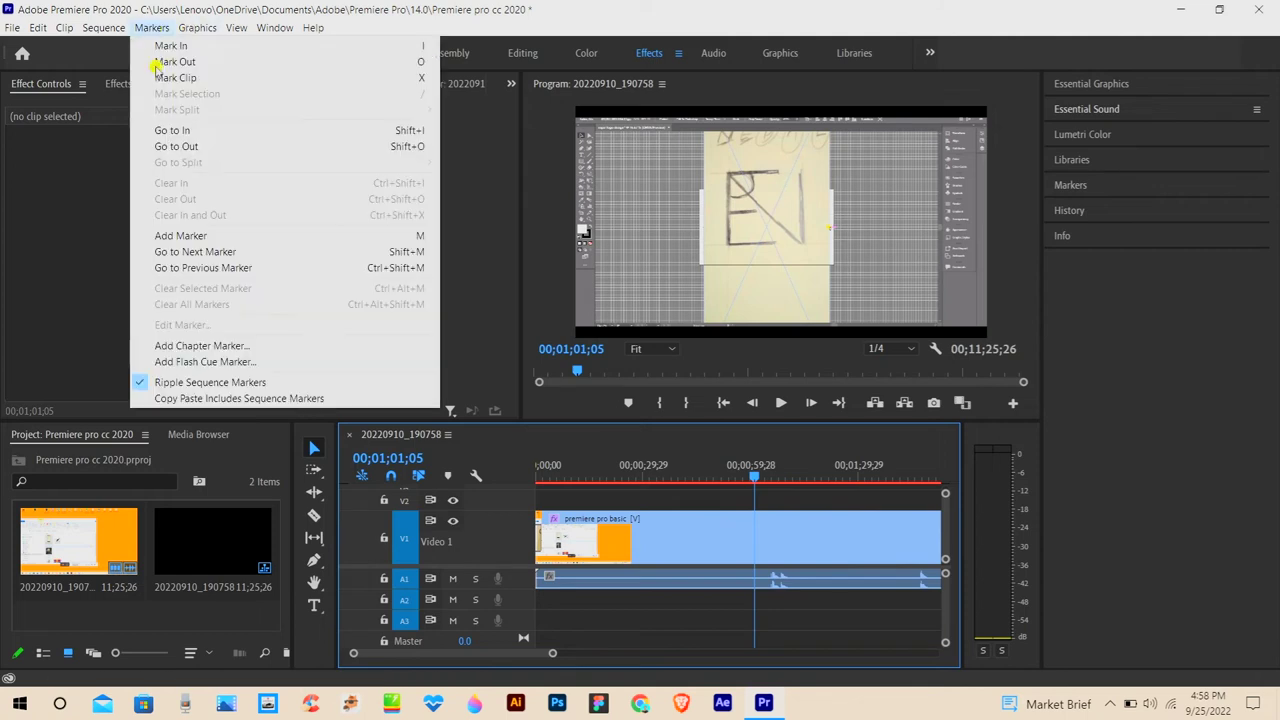
{"action": "left_click", "coordinate": [233, 240]}
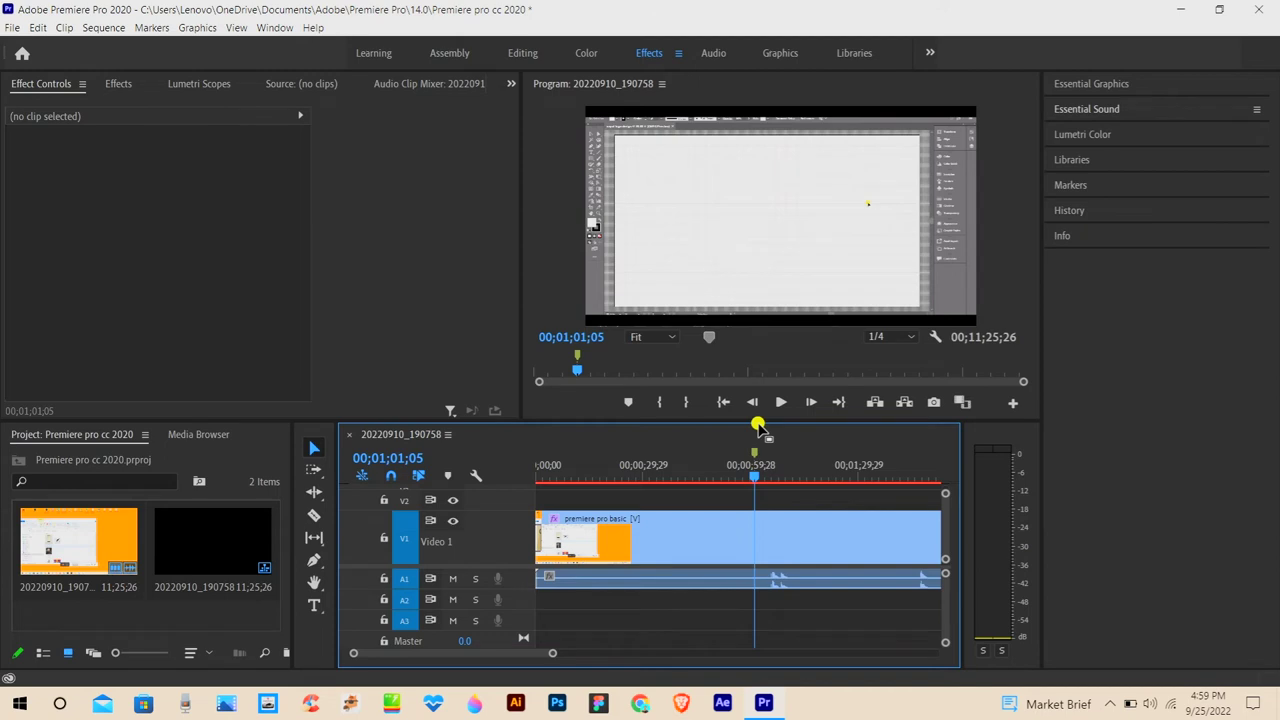
{"action": "left_click", "coordinate": [776, 478]}
{"action": "left_click_drag", "start_coordinate": [776, 480], "coordinate": [778, 481]}
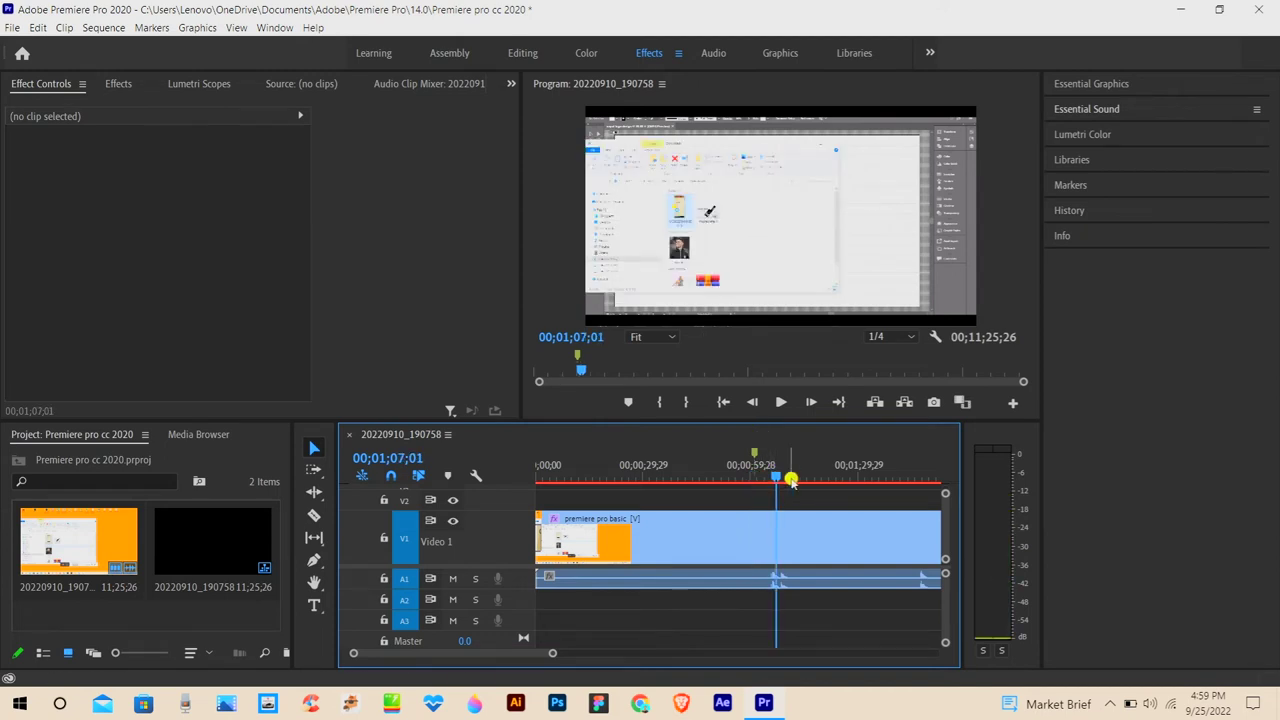
{"action": "left_click_drag", "start_coordinate": [774, 485], "coordinate": [812, 475]}
{"action": "key", "text": "m"}
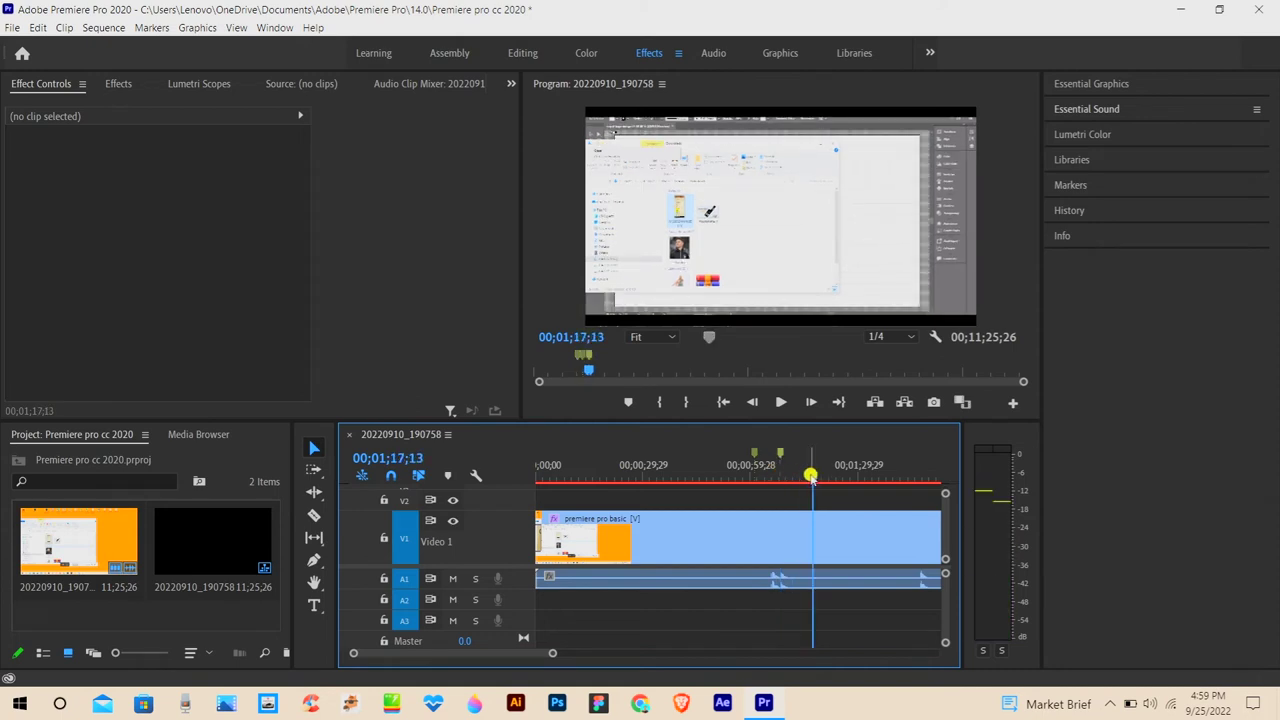
Remove the selected marker from the timeline ruler, then clear all remaining markers
{"action": "right_click", "coordinate": [812, 474]}
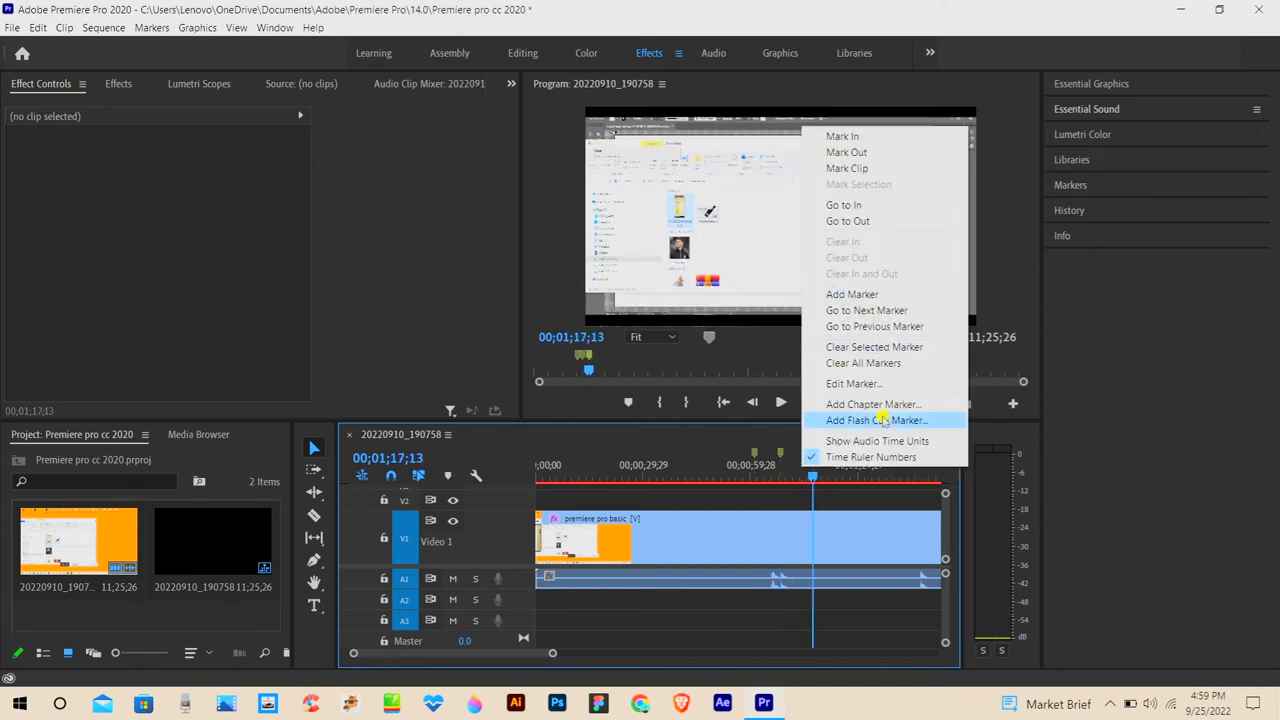
{"action": "left_click", "coordinate": [862, 347]}
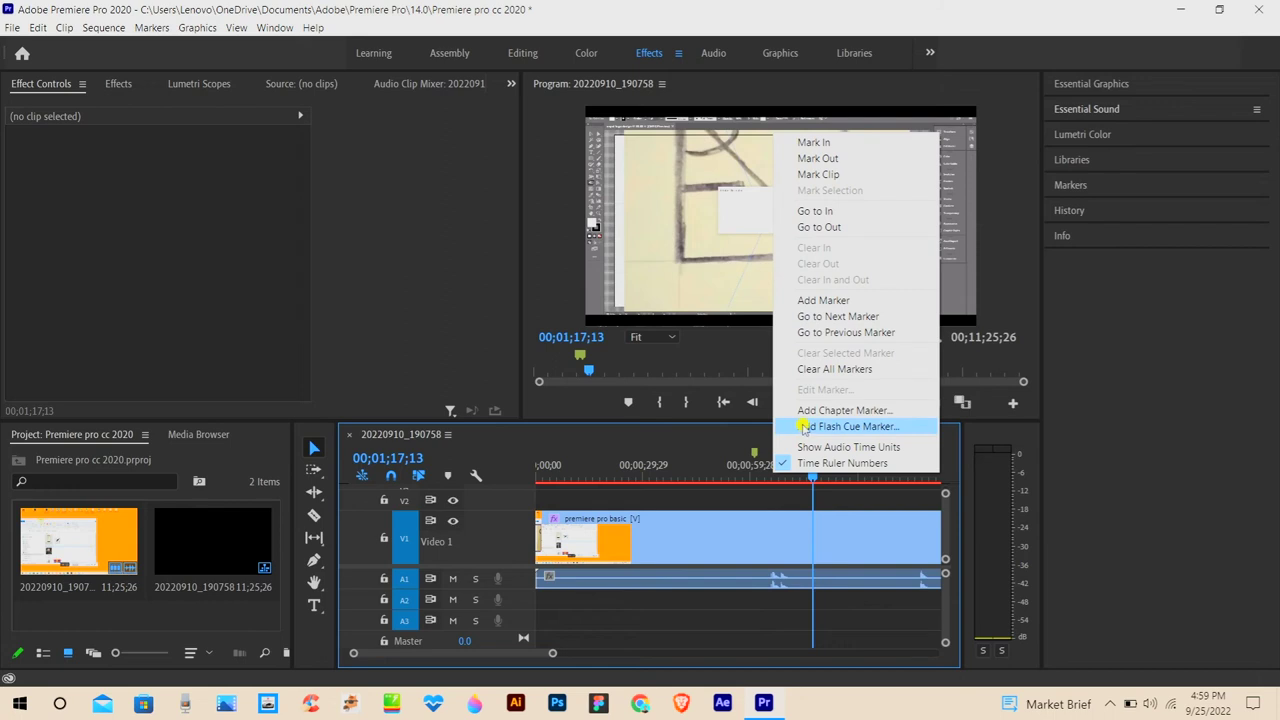
{"action": "left_click", "coordinate": [811, 368]}
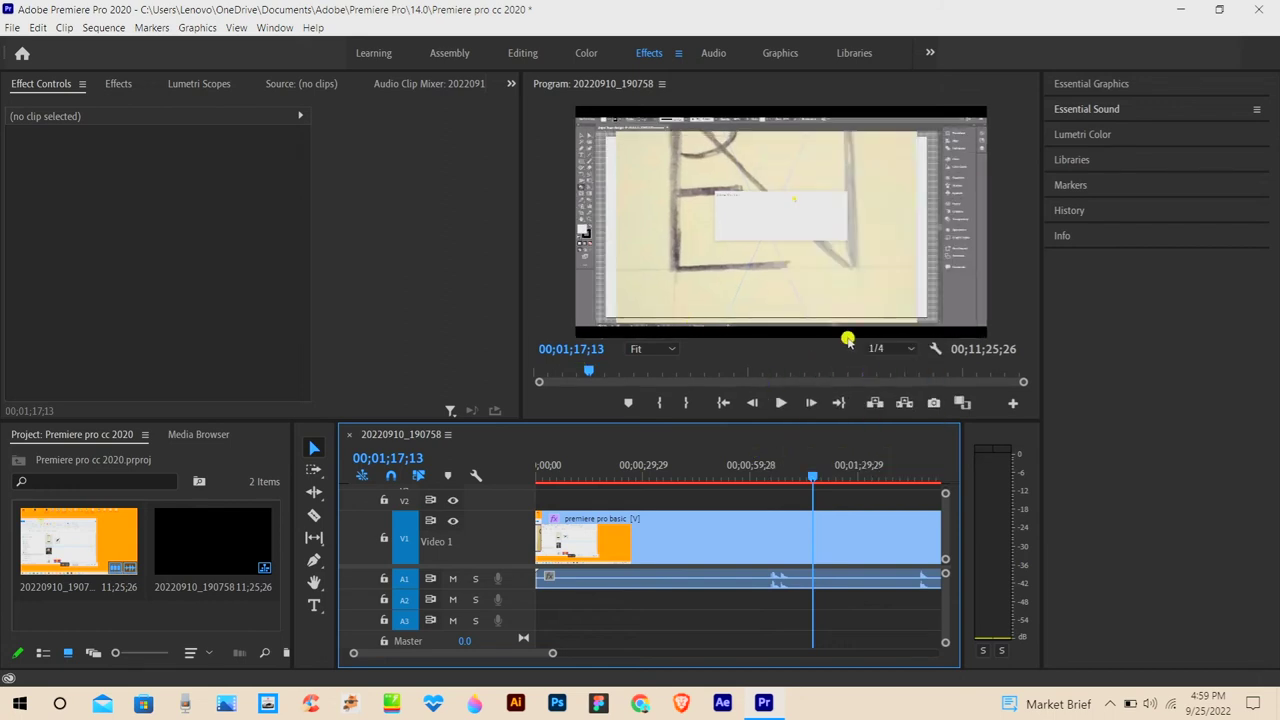
{"action": "left_click", "coordinate": [200, 28]}
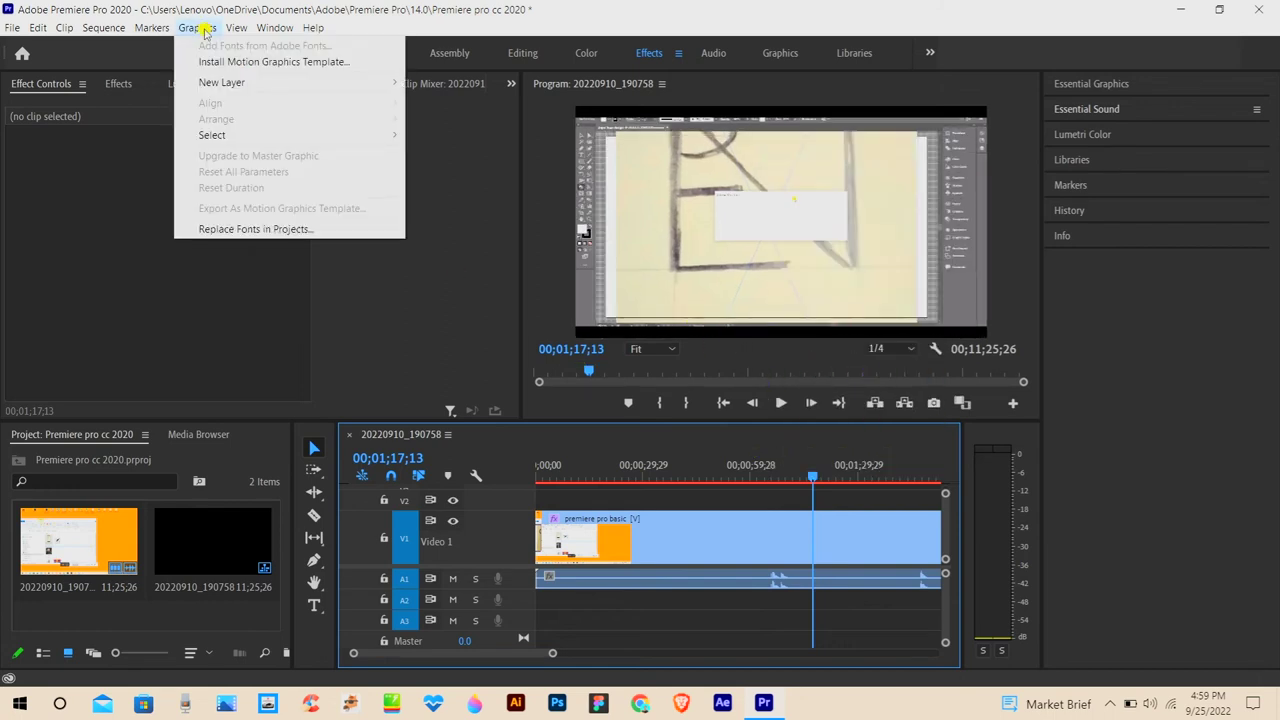
Preview the Graphics > New Layer submenu, dismiss it without choosing, and show the Window menu
{"action": "mouse_move", "coordinate": [312, 91]}
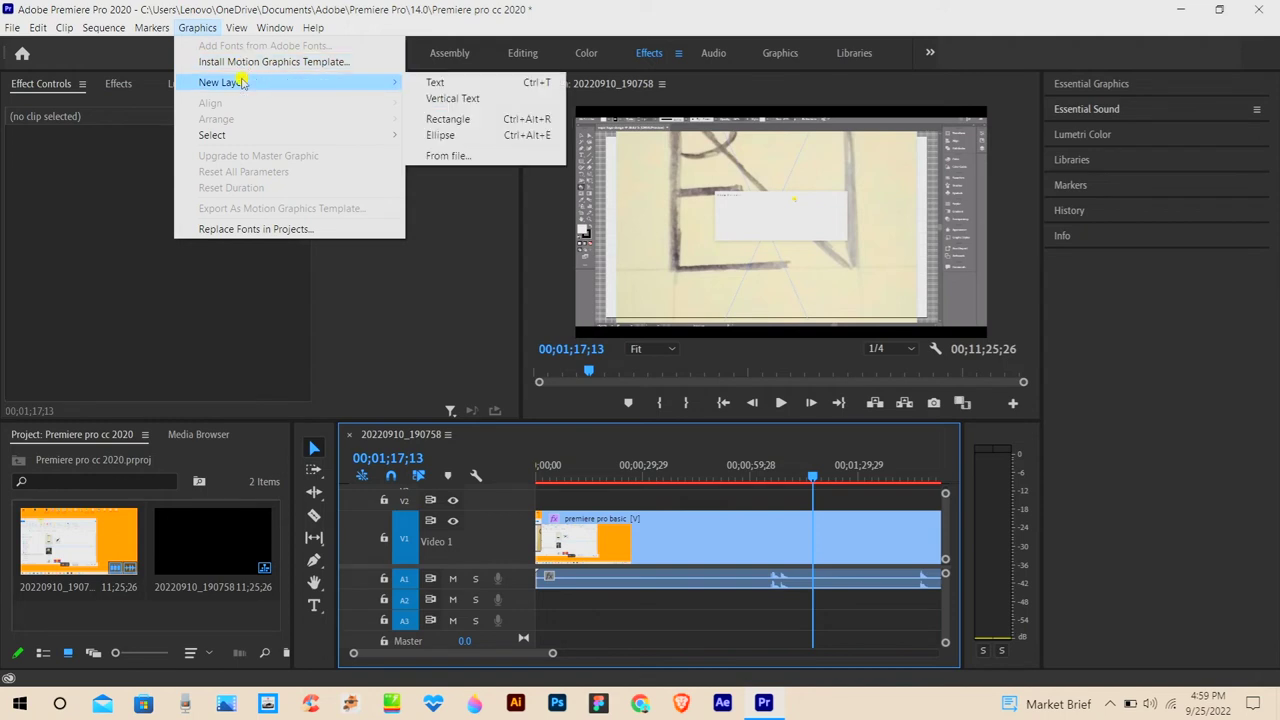
{"action": "left_click", "coordinate": [463, 334]}
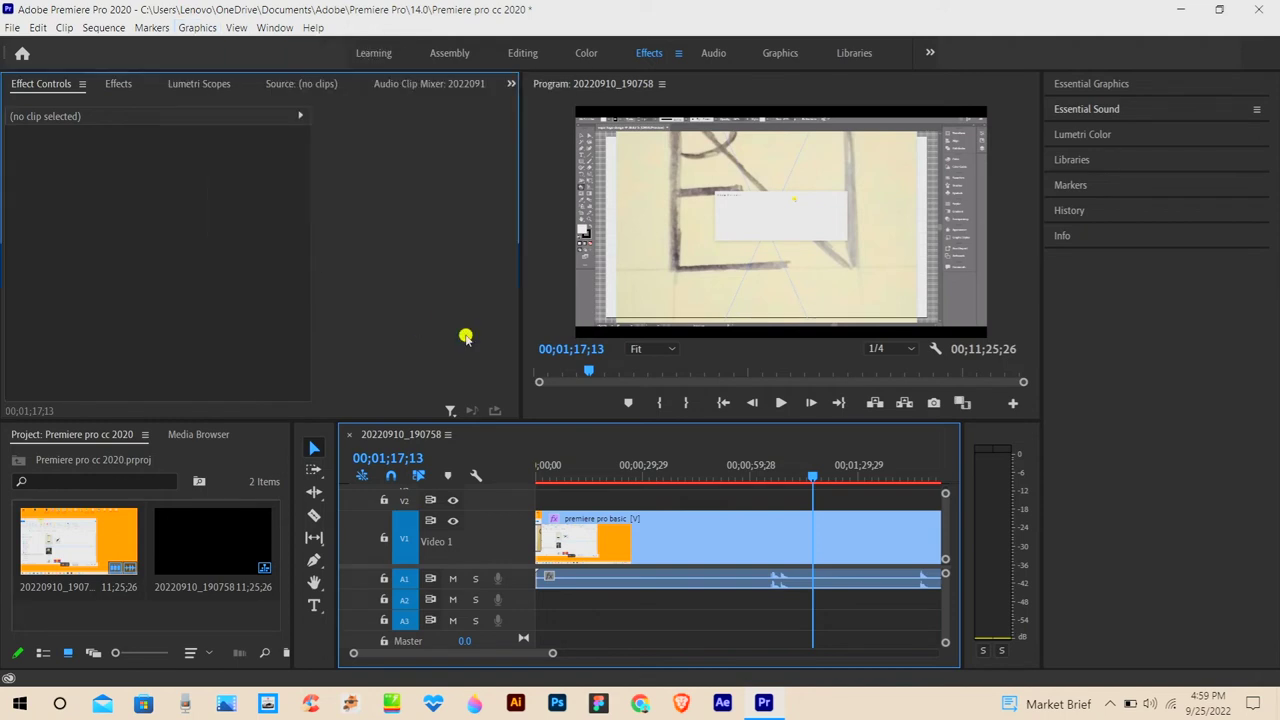
{"action": "left_click", "coordinate": [237, 28]}
{"action": "mouse_move", "coordinate": [273, 30]}
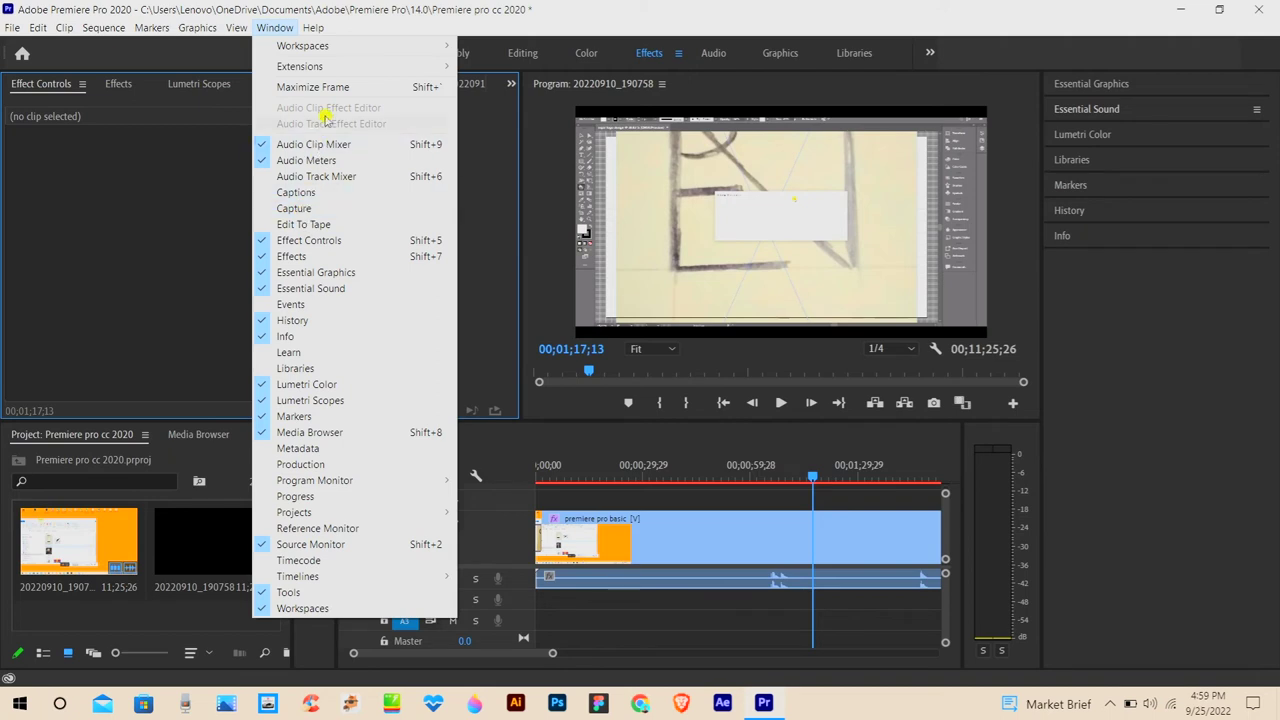
Launch the Premiere Composer extension, reposition its floating panel, close it, and show the Workspaces list
{"action": "mouse_move", "coordinate": [386, 64]}
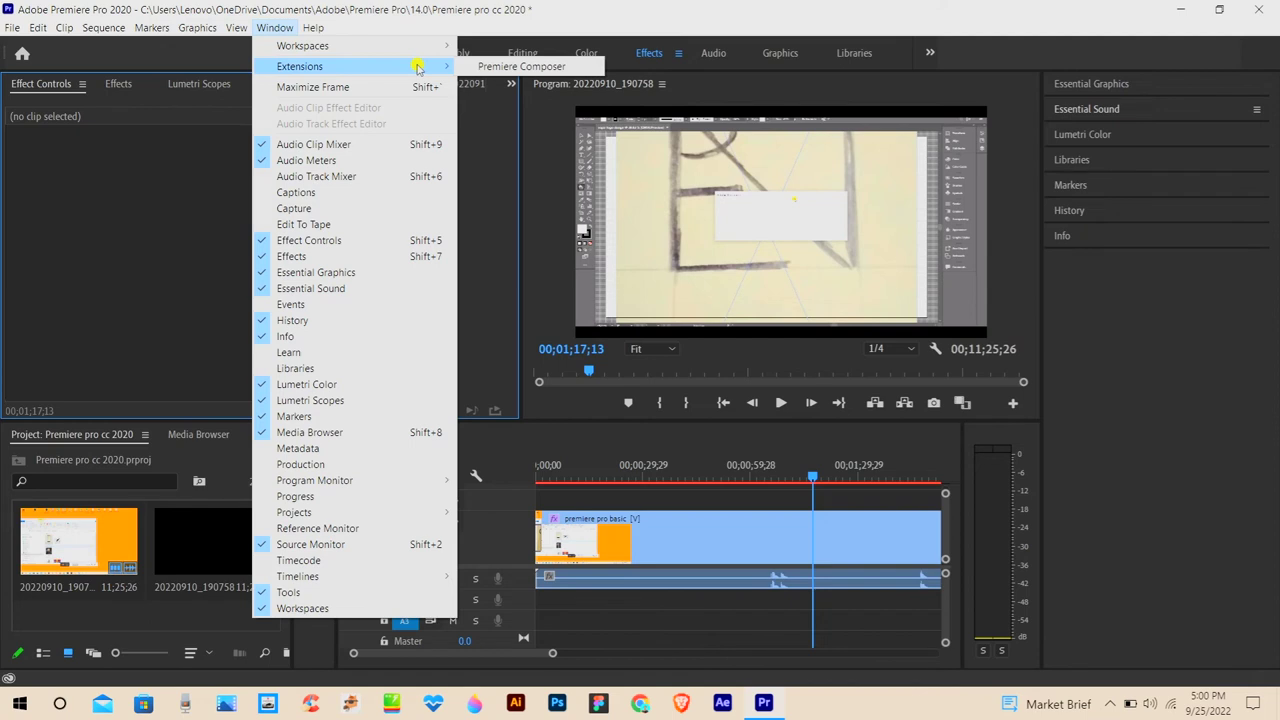
{"action": "mouse_move", "coordinate": [443, 53]}
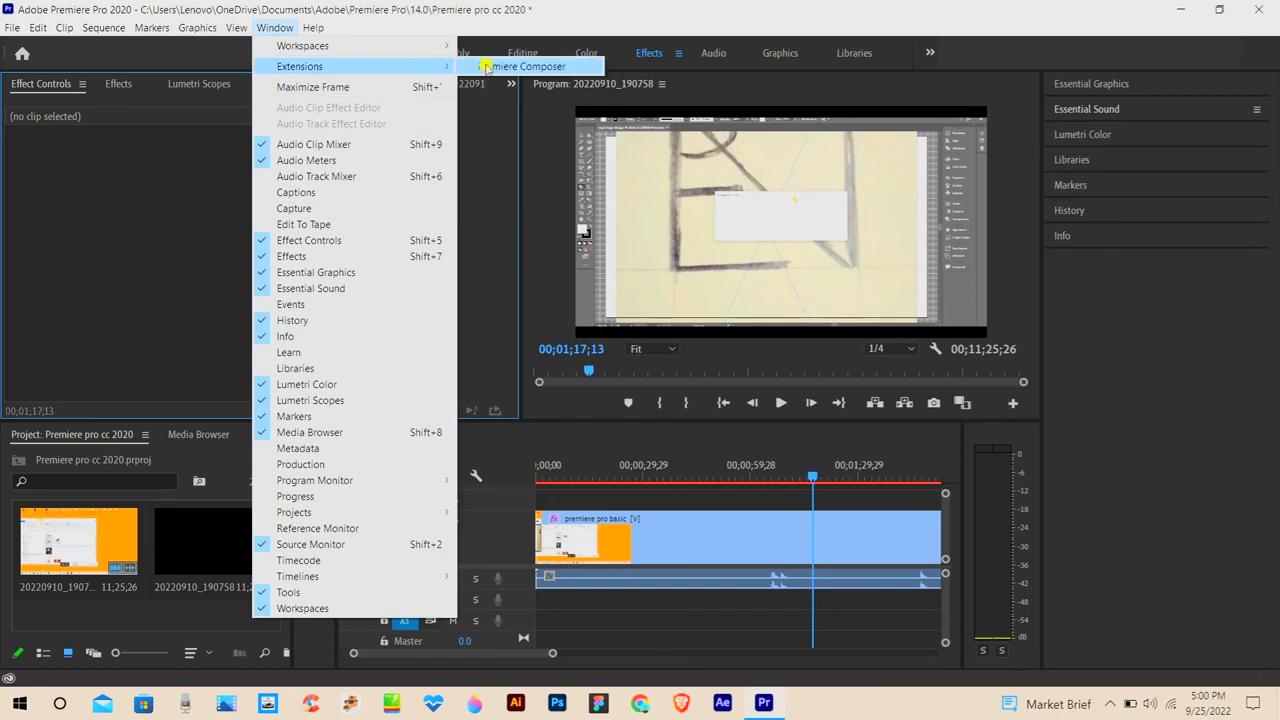
{"action": "left_click", "coordinate": [491, 67]}
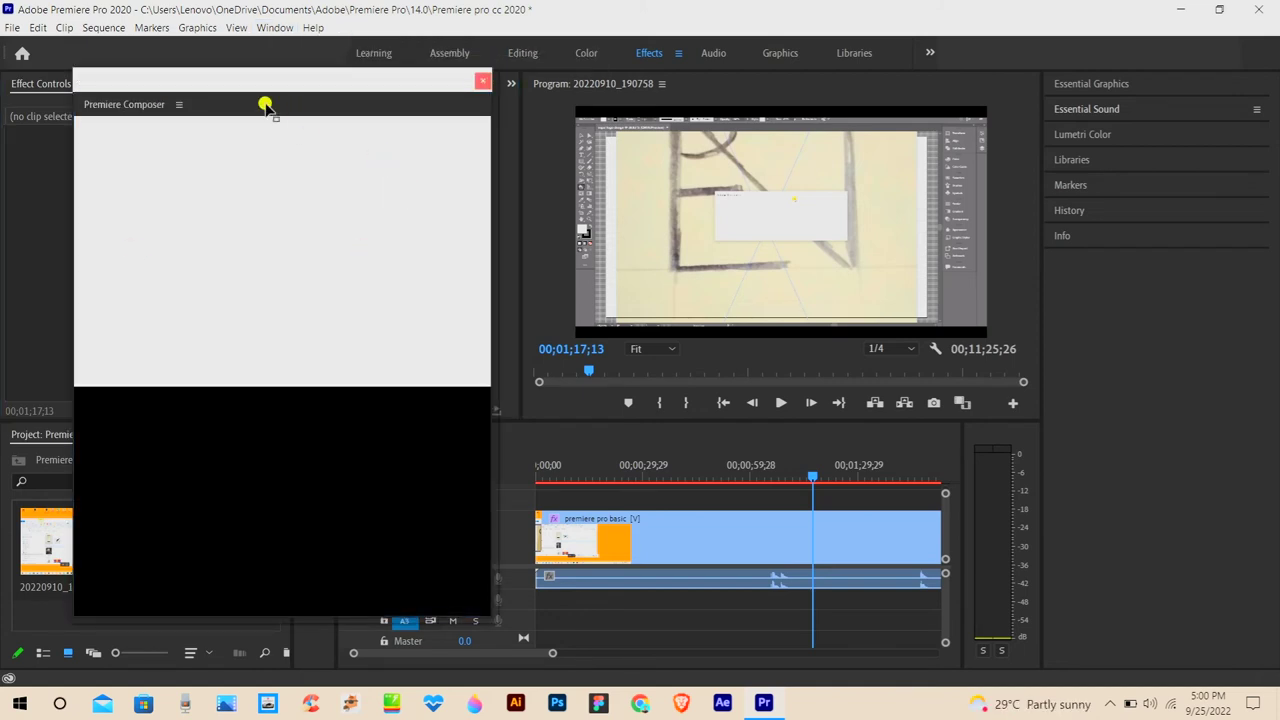
{"action": "mouse_move", "coordinate": [294, 80]}
{"action": "left_mouse_down"}
{"action": "mouse_move", "coordinate": [240, 124]}
{"action": "mouse_move", "coordinate": [280, 97]}
{"action": "left_mouse_up"}
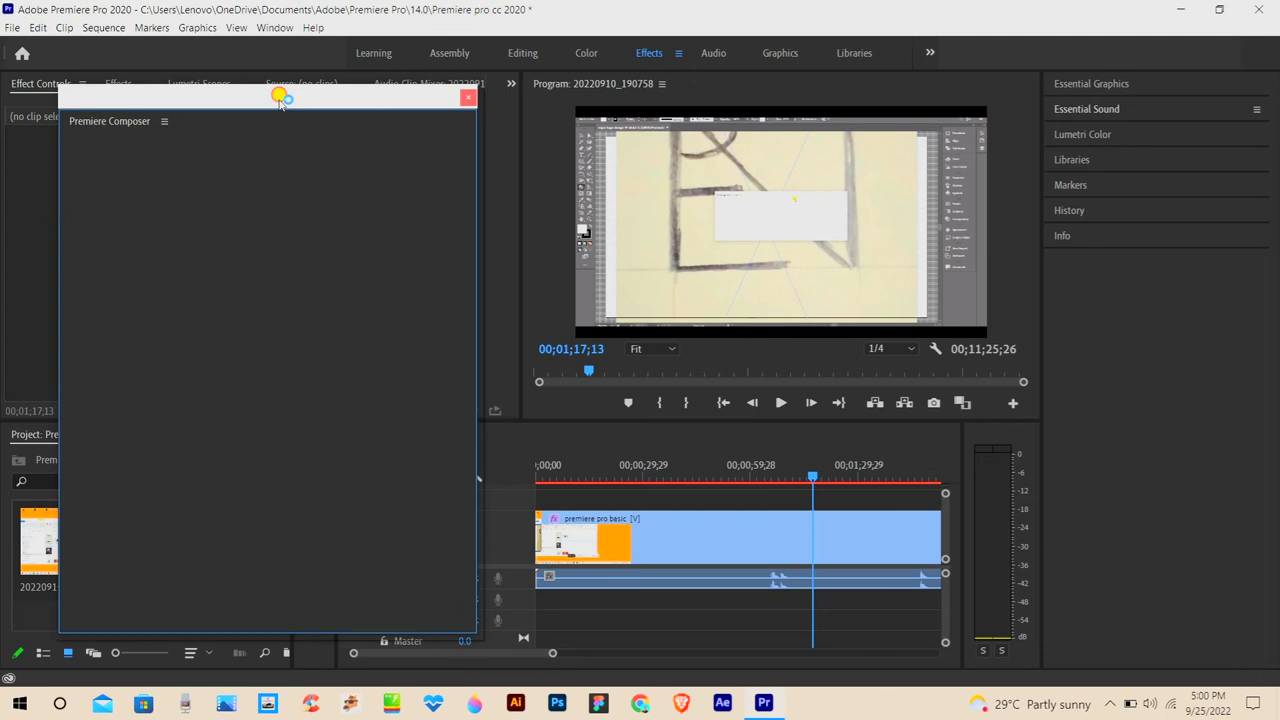
{"action": "left_click", "coordinate": [467, 97]}
{"action": "left_click", "coordinate": [274, 27]}
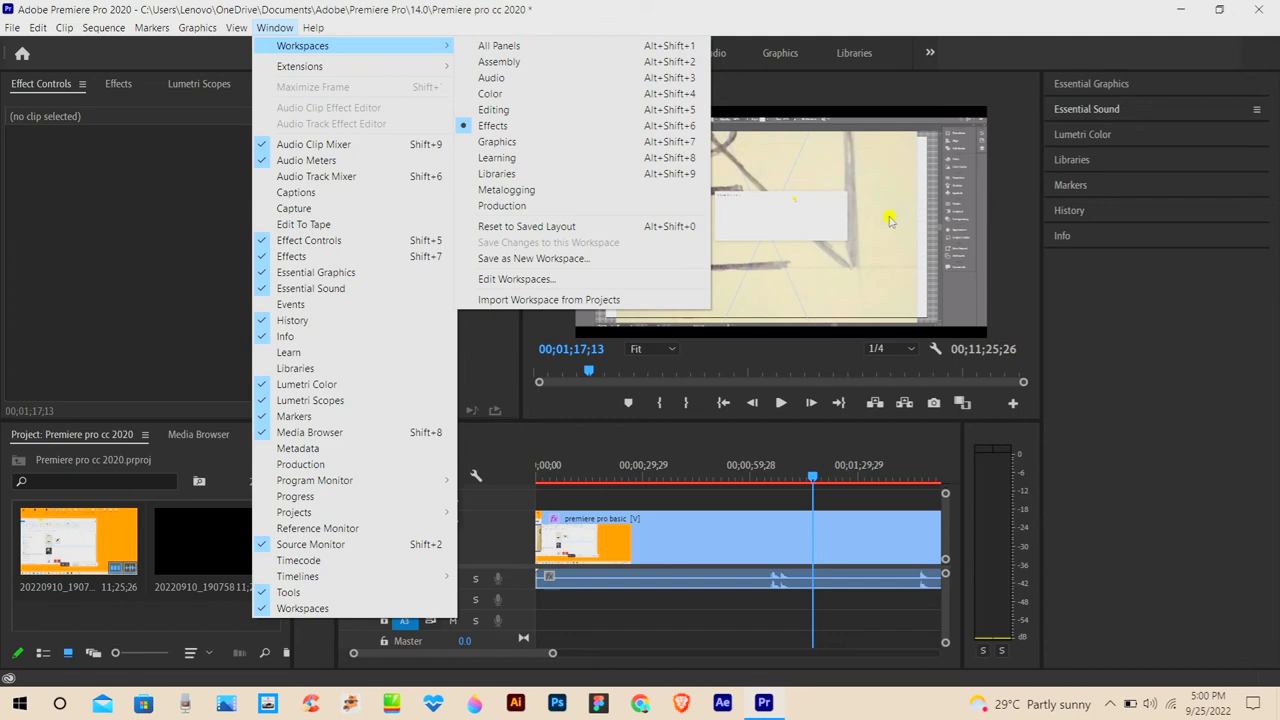
{"action": "left_click", "coordinate": [808, 370]}
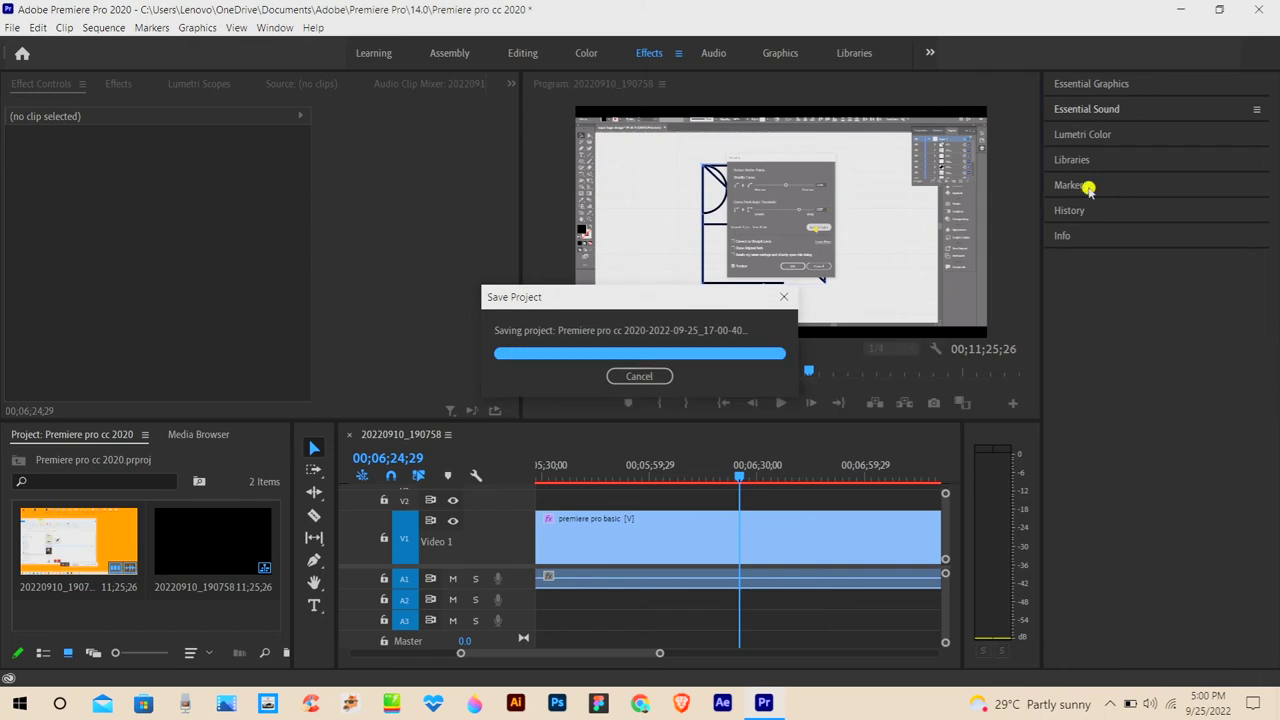
Close the Essential Graphics, Essential Sound, Lumetri Color and Libraries panels
{"action": "left_click", "coordinate": [1157, 84]}
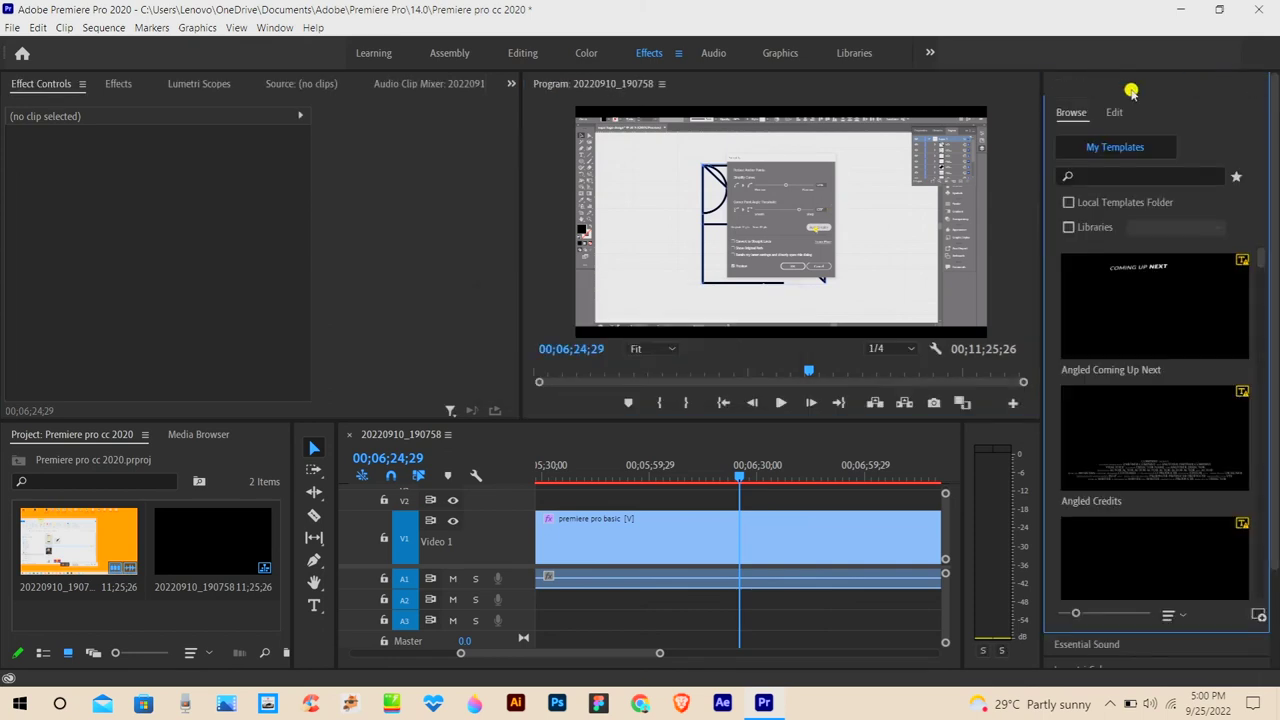
{"action": "left_click", "coordinate": [1256, 84]}
{"action": "left_click", "coordinate": [1247, 89]}
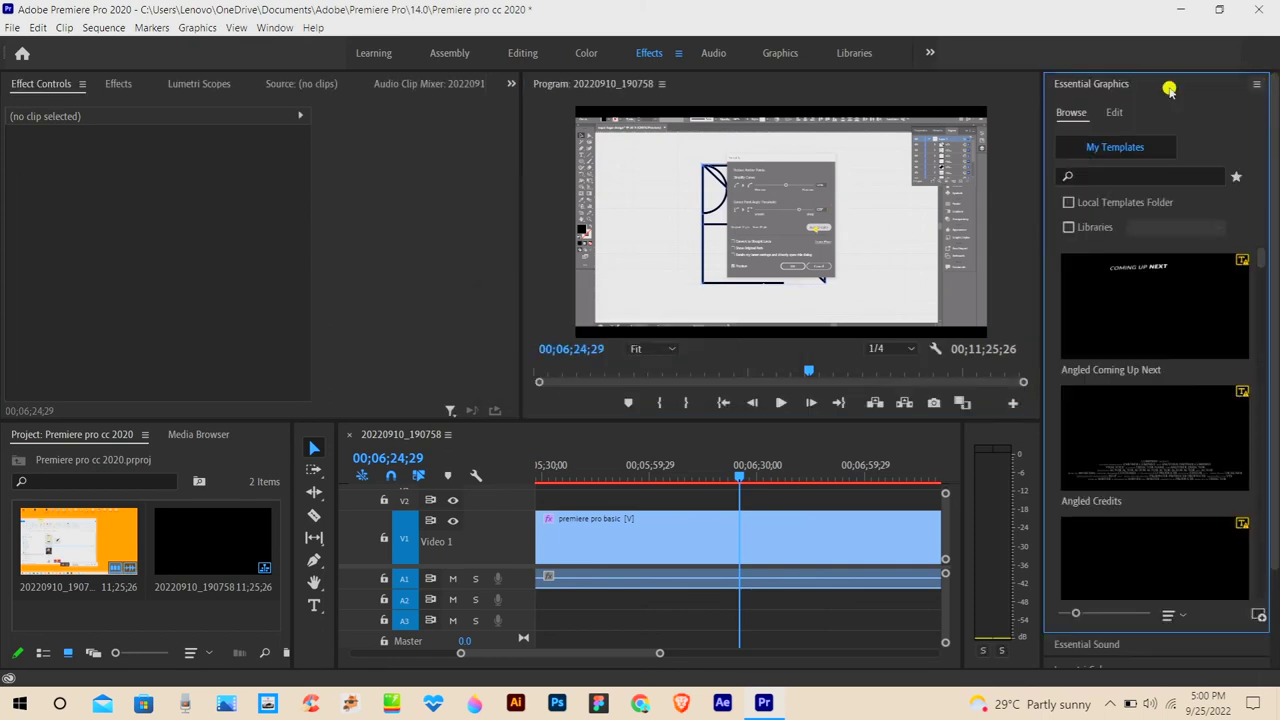
{"action": "left_click", "coordinate": [1256, 84]}
{"action": "left_click", "coordinate": [1240, 88]}
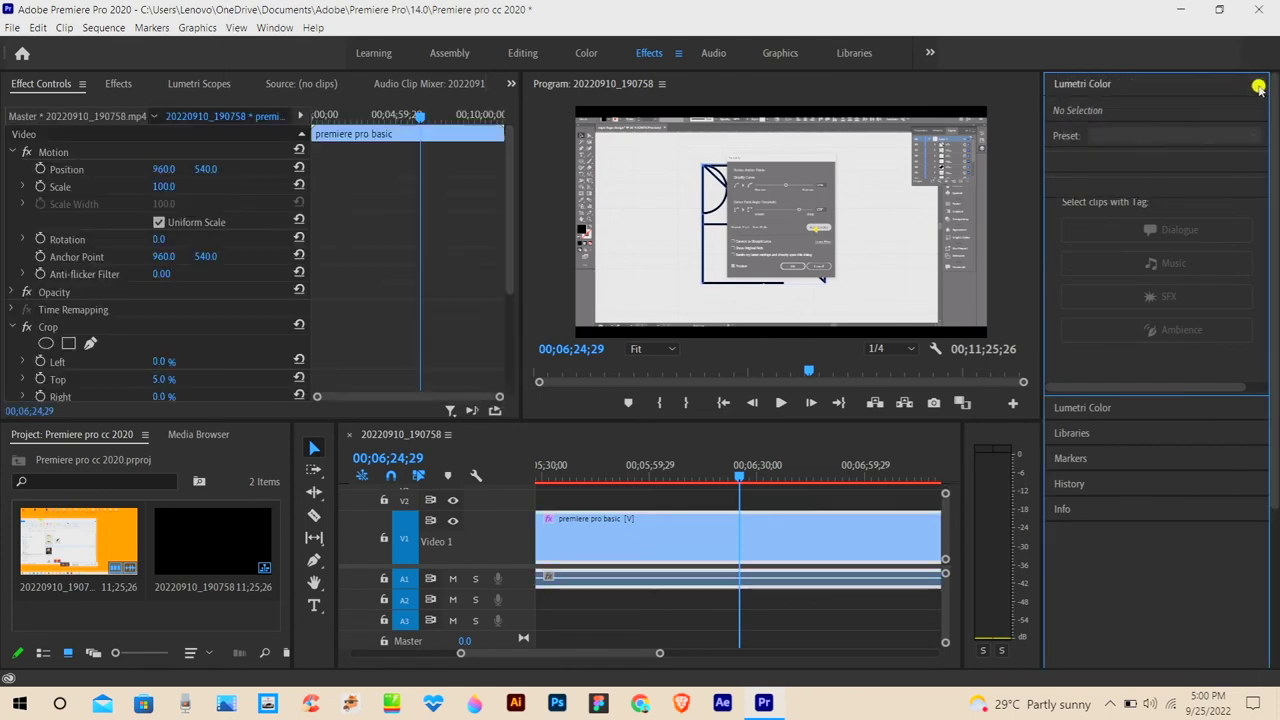
{"action": "left_click", "coordinate": [1256, 84]}
{"action": "left_click", "coordinate": [1148, 89]}
{"action": "left_click", "coordinate": [1256, 84]}
{"action": "left_click", "coordinate": [1240, 88]}
Close the Markers, History and Info panels, removing the right-hand column
{"action": "left_click", "coordinate": [1256, 84]}
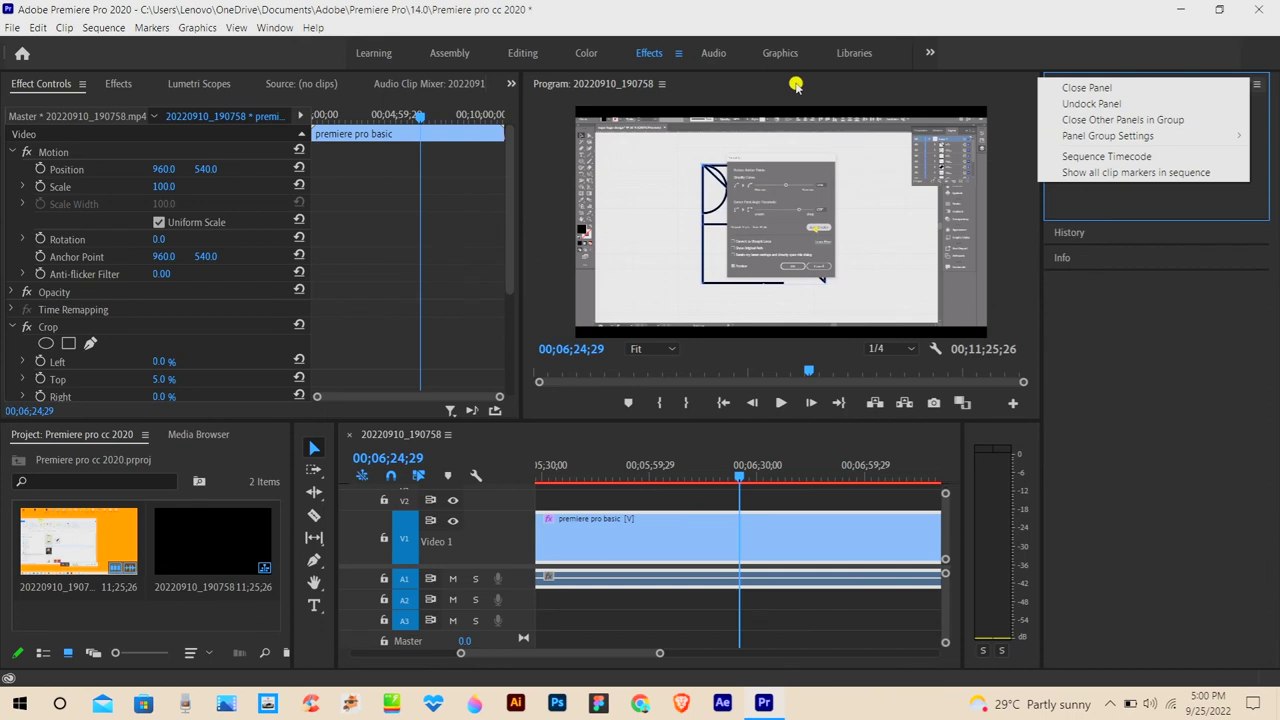
{"action": "left_click", "coordinate": [1112, 88]}
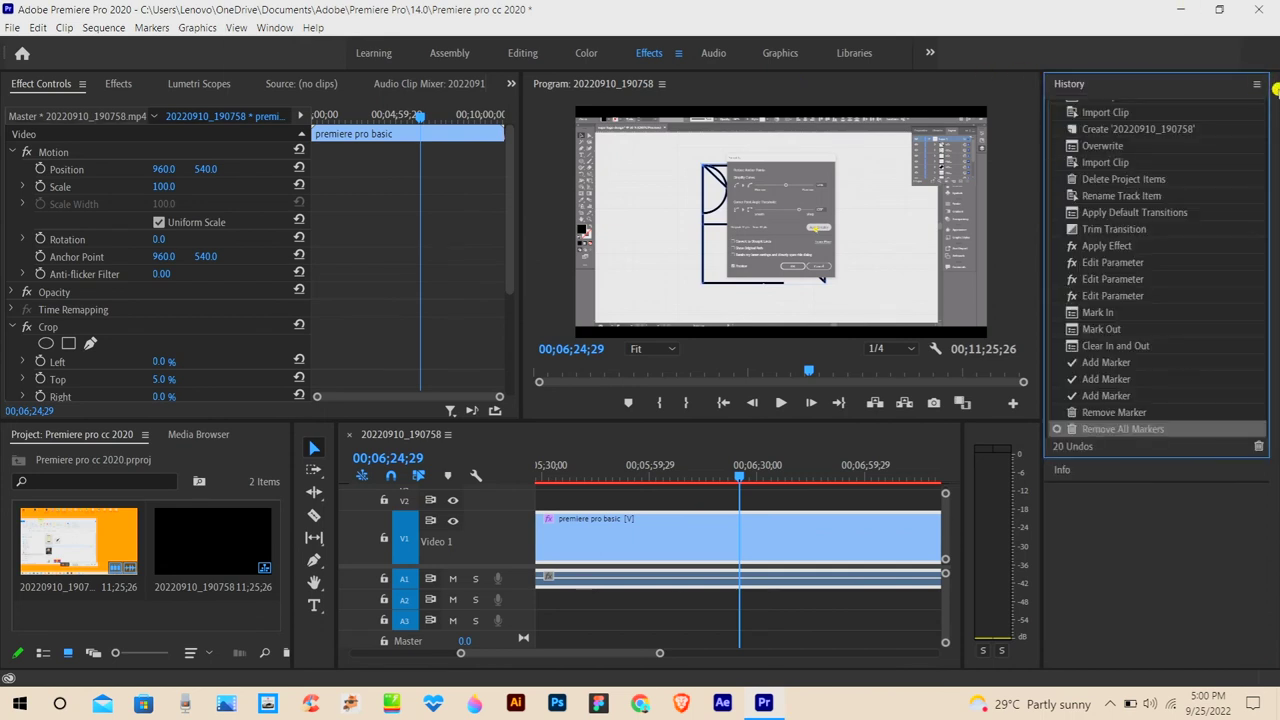
{"action": "left_click", "coordinate": [1258, 85]}
{"action": "left_click", "coordinate": [1068, 88]}
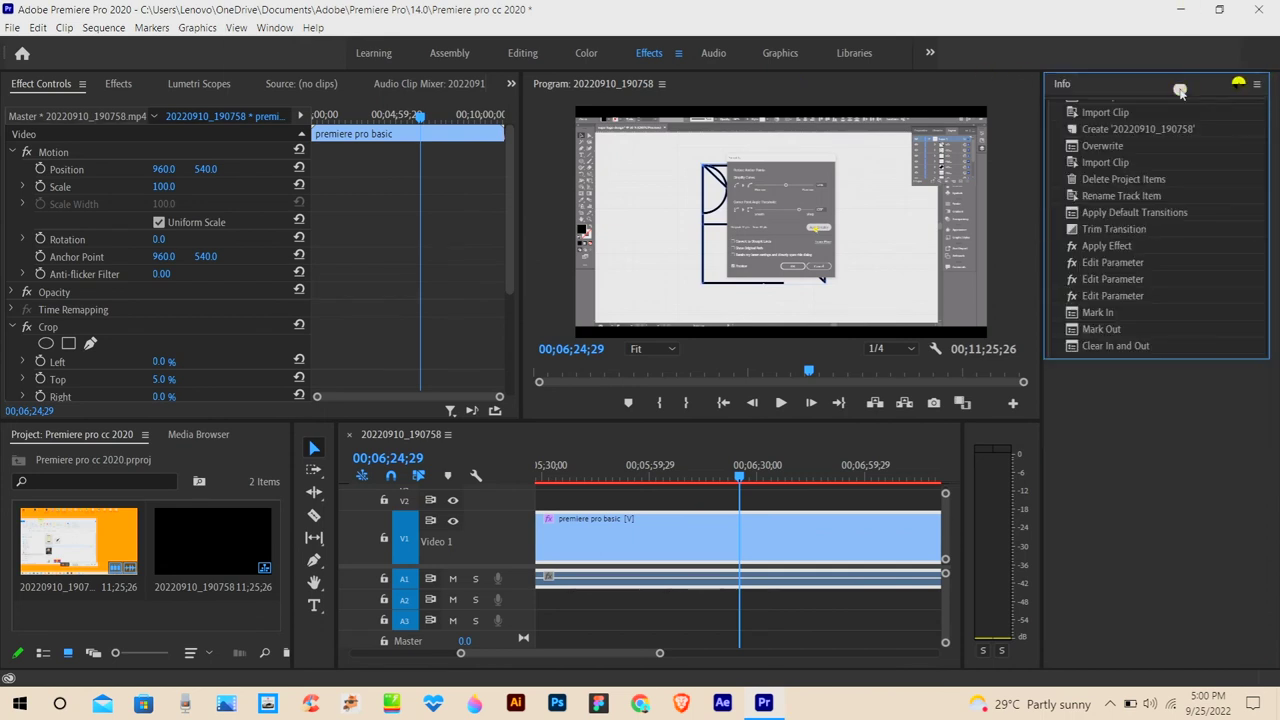
{"action": "left_click", "coordinate": [1253, 86]}
{"action": "left_click", "coordinate": [1108, 89]}
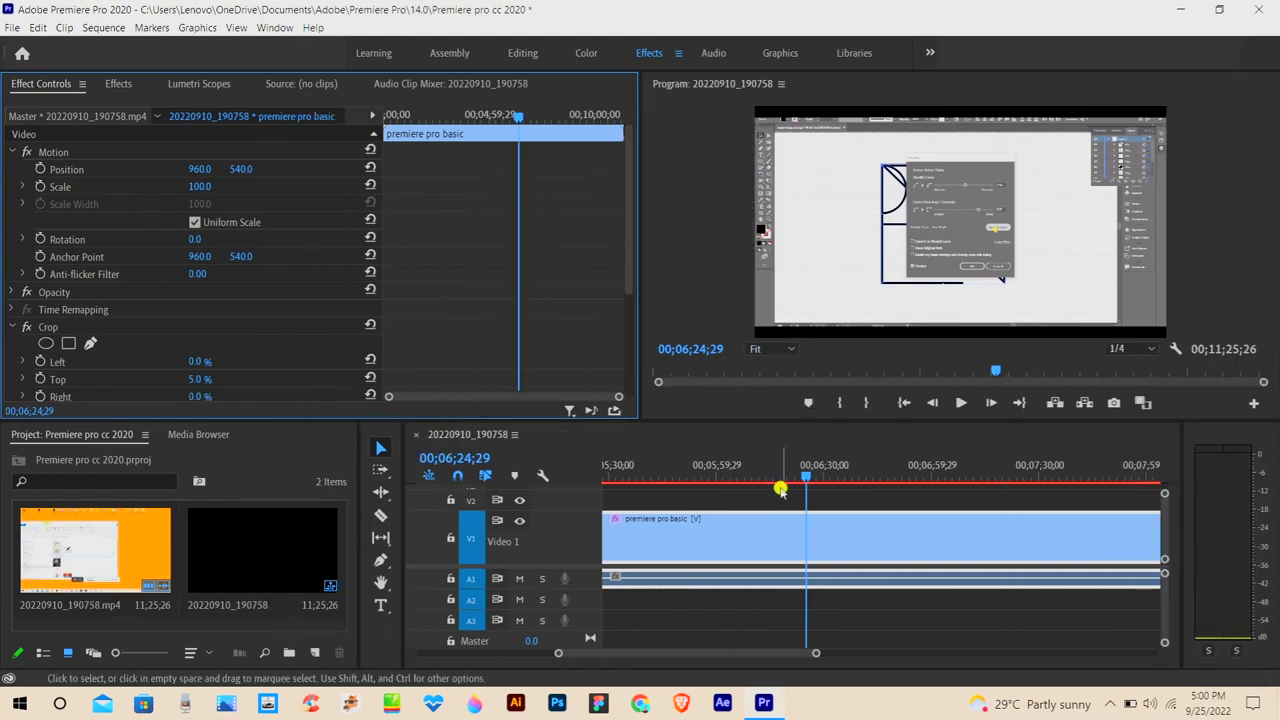
{"action": "left_click_drag", "start_coordinate": [808, 478], "coordinate": [850, 478]}
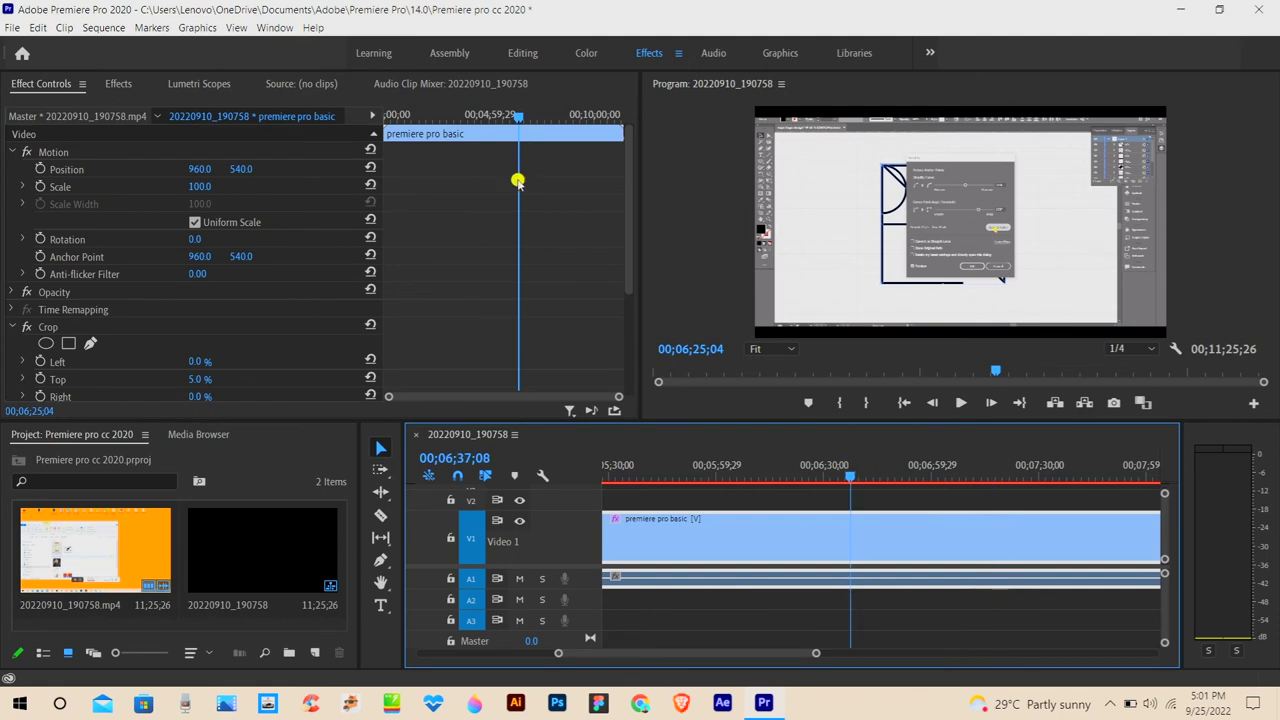
{"action": "left_click", "coordinate": [276, 28]}
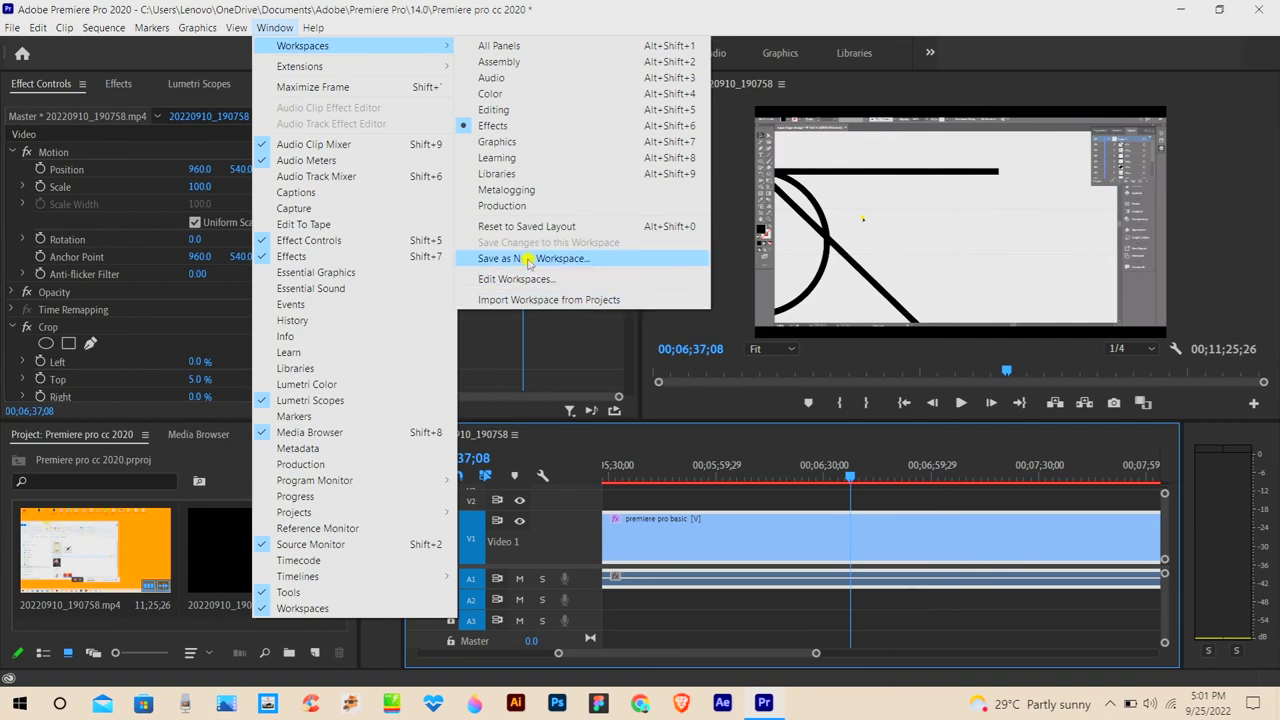
Save the current layout as a new workspace named 'My New workspace'
{"action": "left_click", "coordinate": [532, 259]}
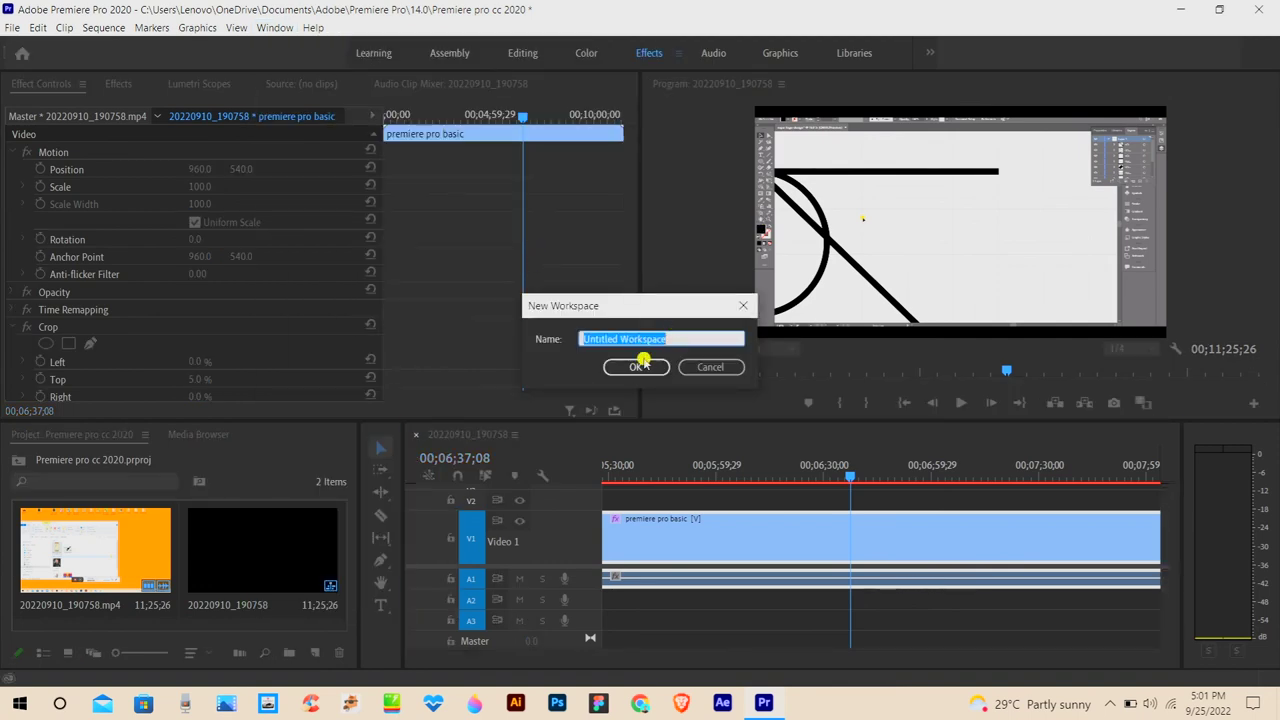
{"action": "key", "text": "BackSpace"}
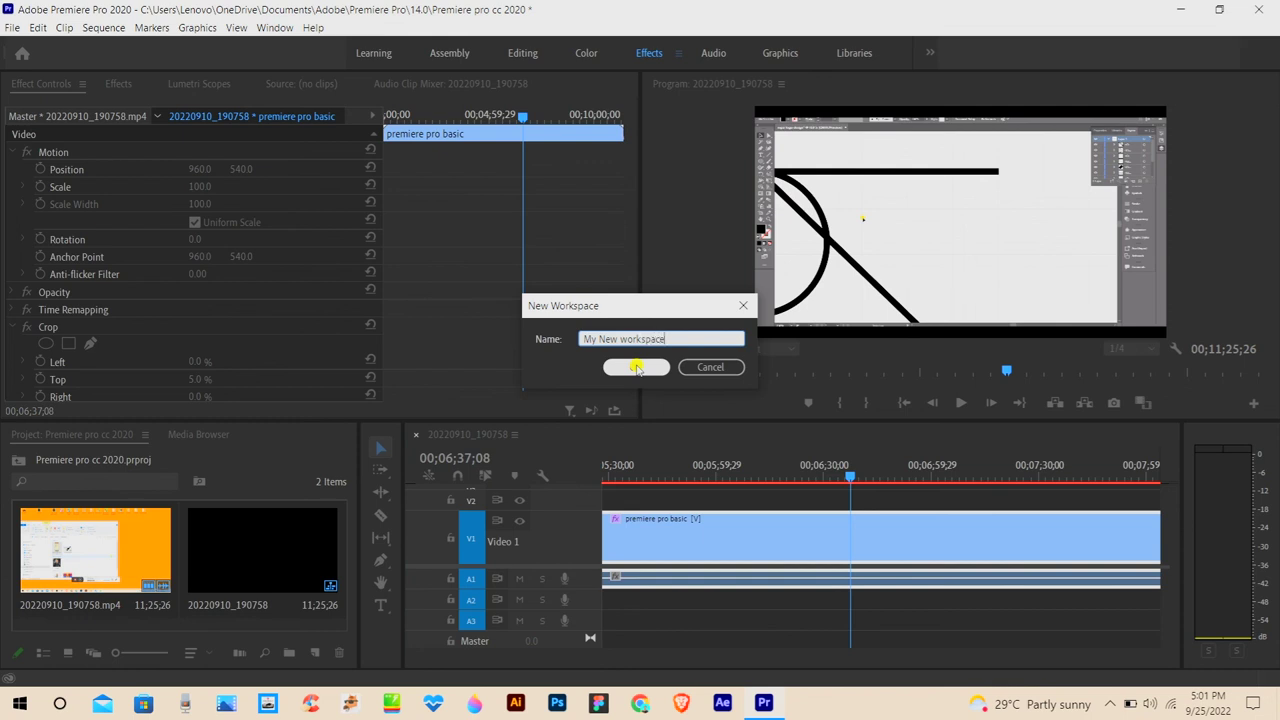
{"action": "left_click", "coordinate": [635, 366]}
{"action": "mouse_move", "coordinate": [851, 477]}
{"action": "left_mouse_down"}
{"action": "mouse_move", "coordinate": [635, 495]}
{"action": "mouse_move", "coordinate": [770, 490]}
{"action": "left_mouse_up"}
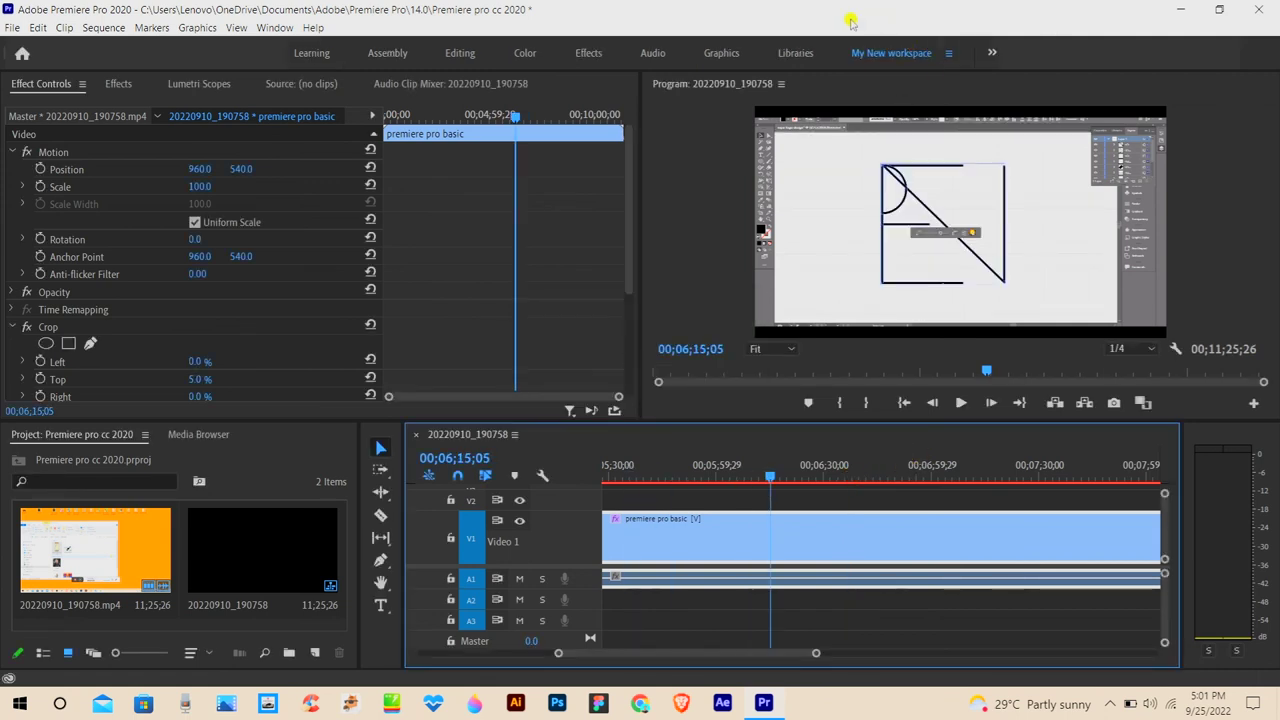